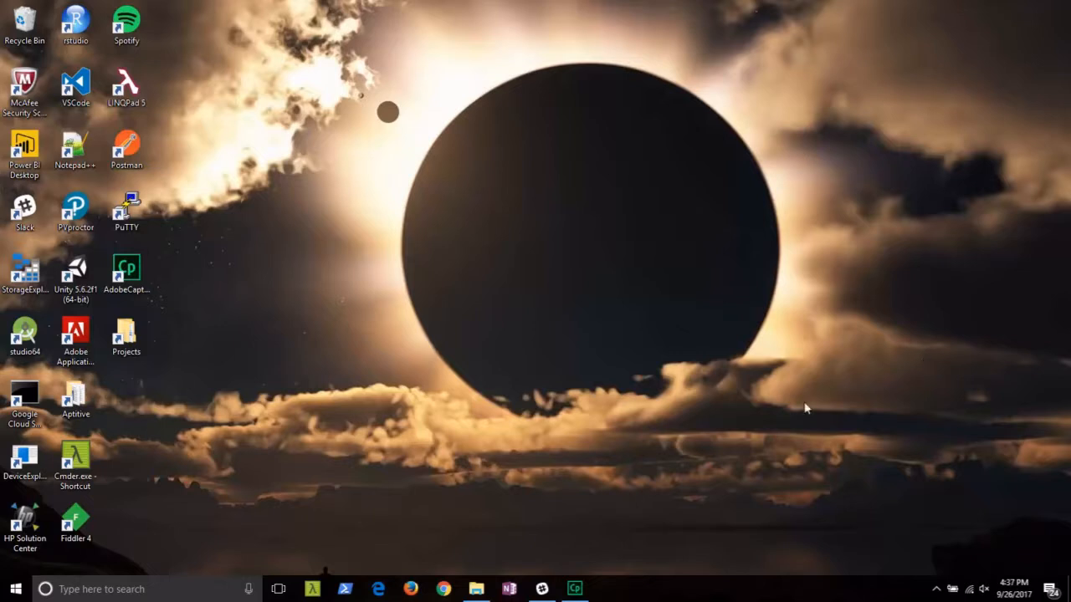
Open Chrome, go to portal.azure.com and sign in with the second saved account and its password.
left_click(444, 589)
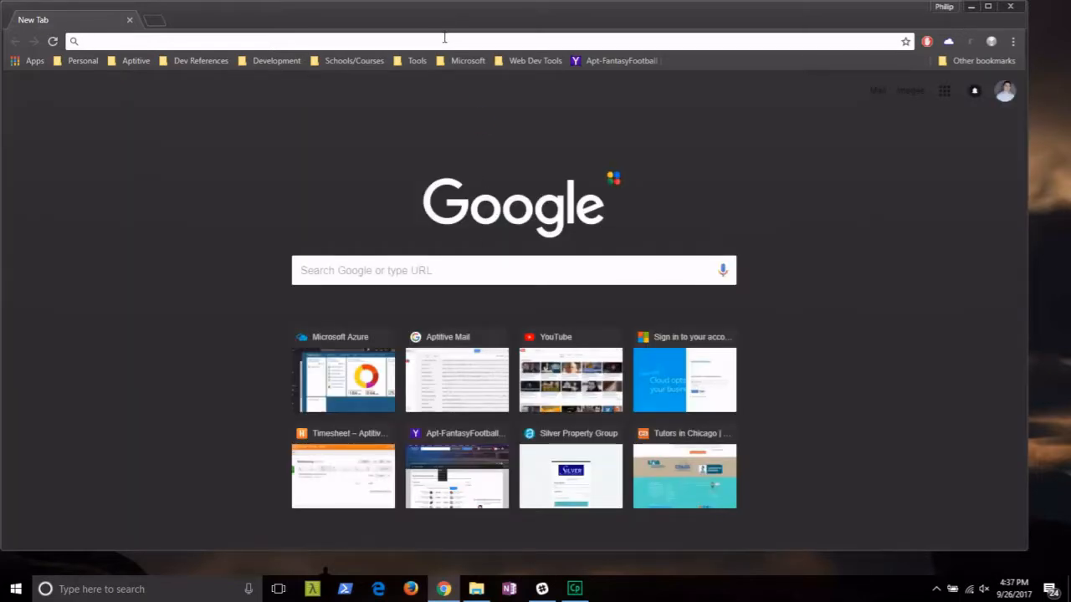
type("portal.azure.com")
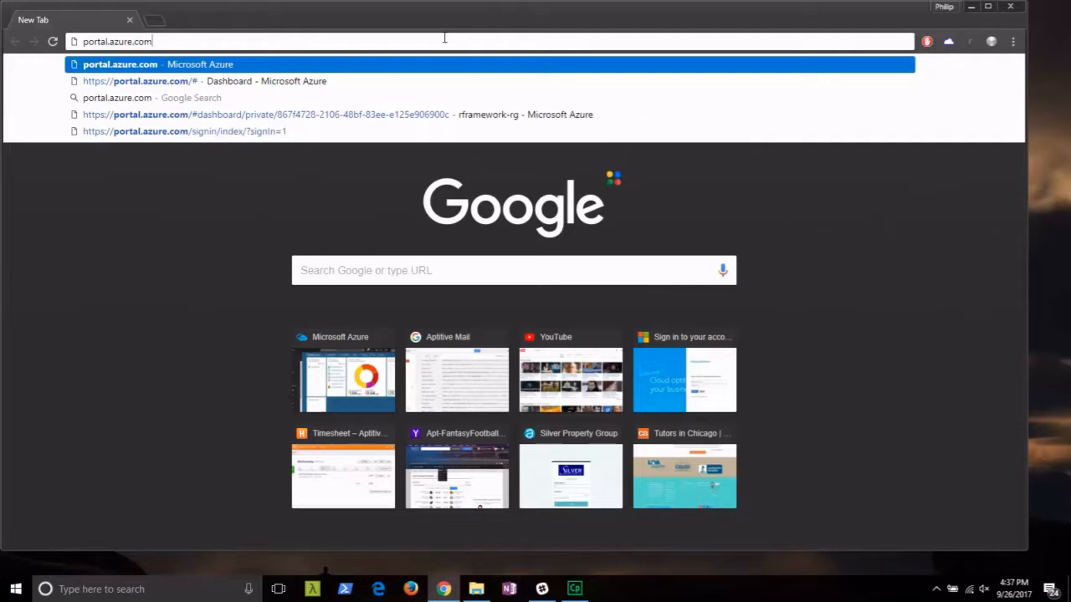
key("Return")
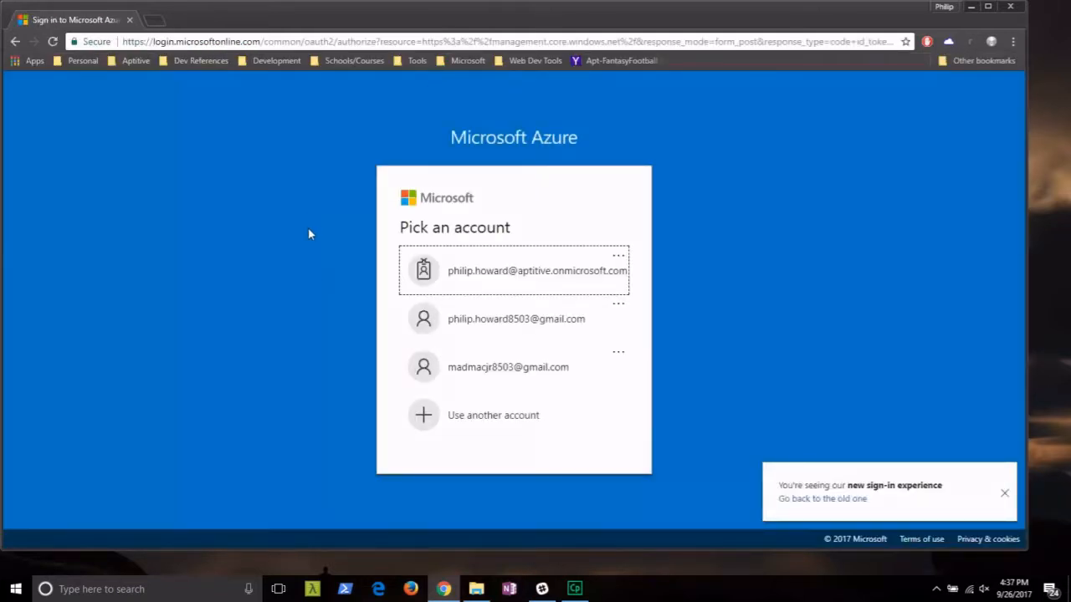
left_click(535, 323)
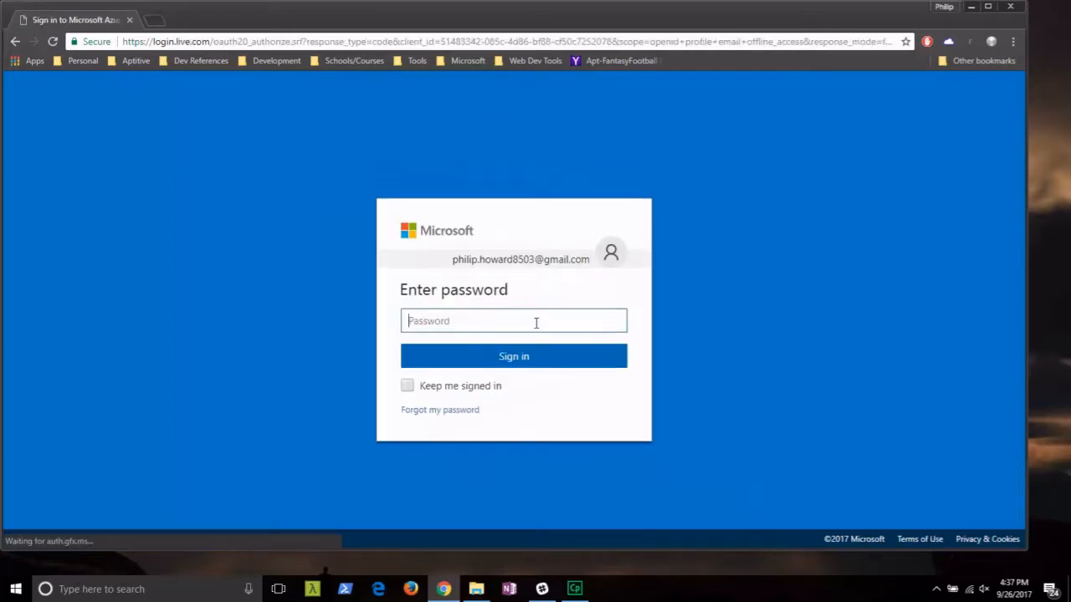
type("•")
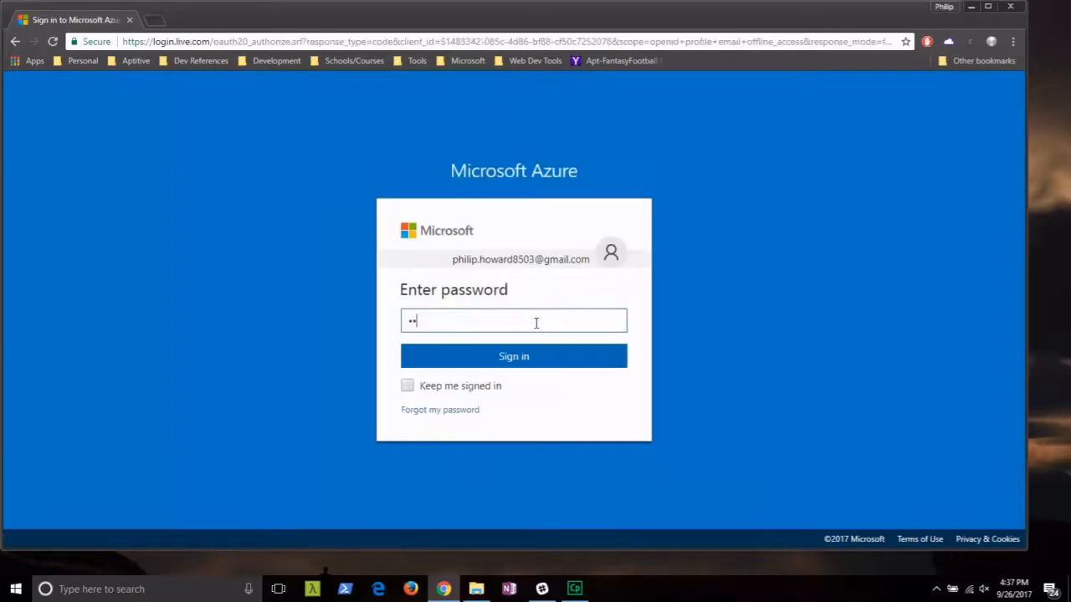
type("•••••••••")
key("Return")
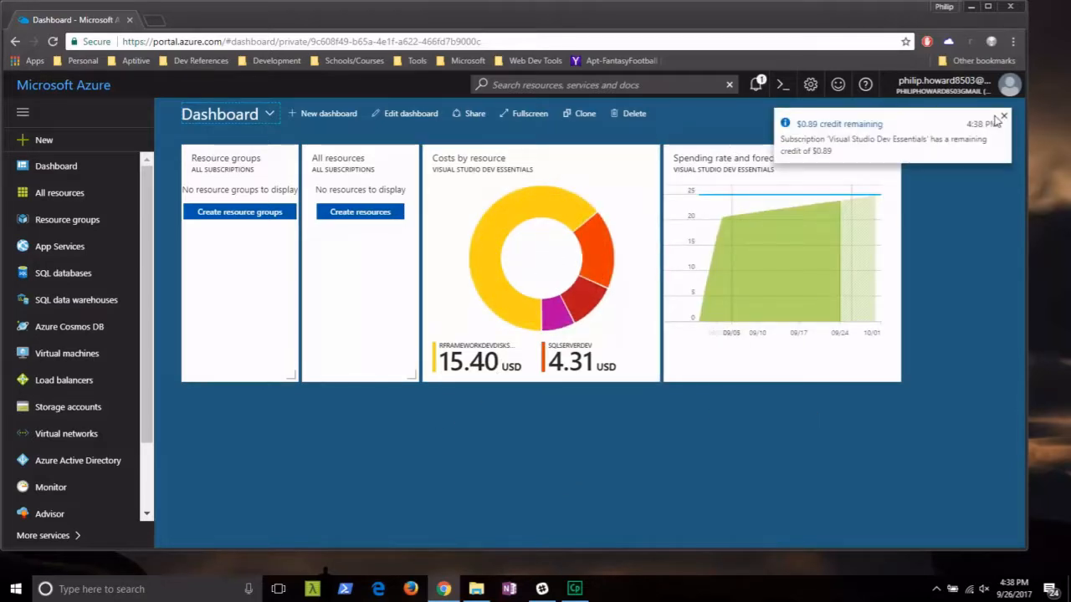
Dismiss the credit notice, then pick Event Hubs from the Internet of Things category under + New.
left_click(1005, 117)
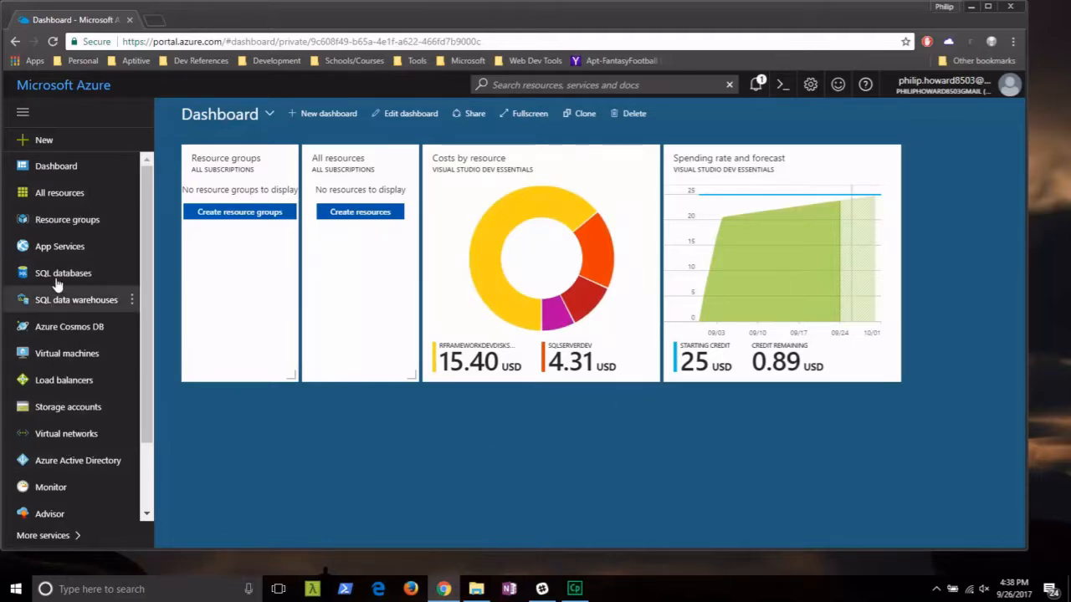
left_click(52, 148)
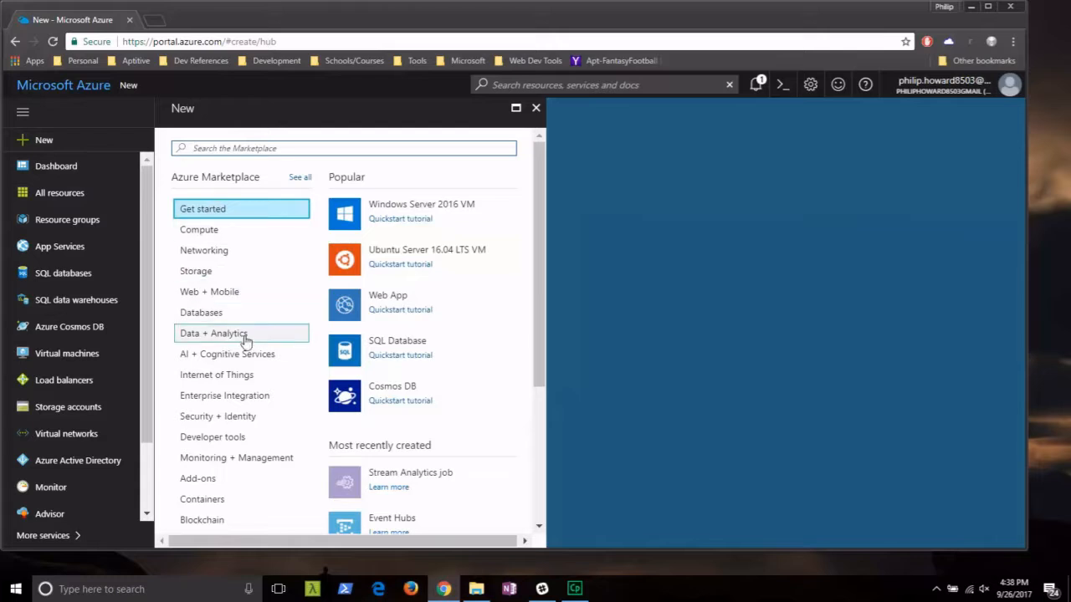
left_click(241, 378)
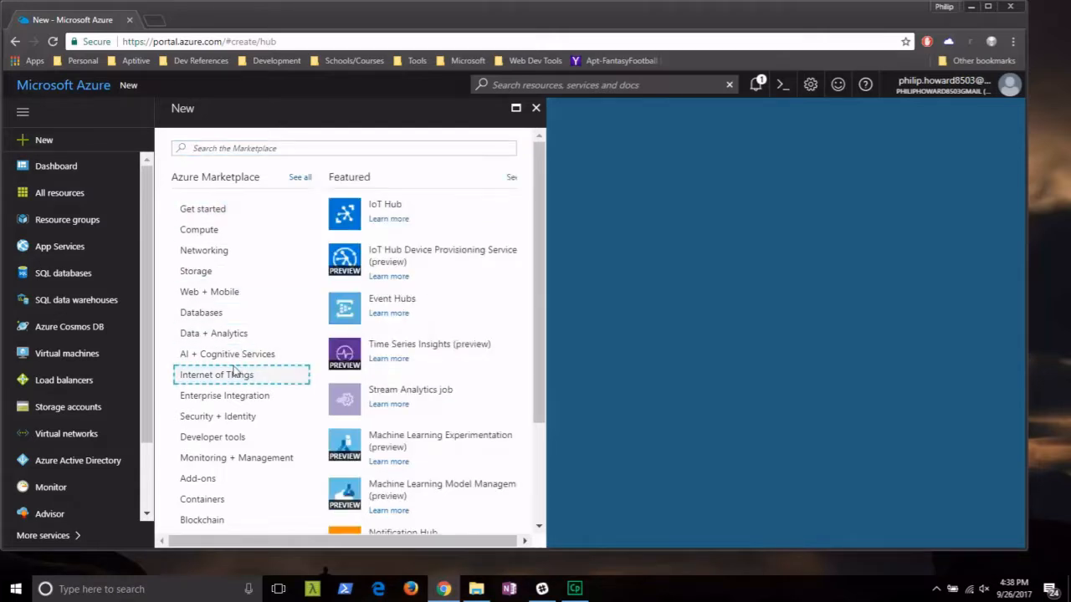
left_click(391, 309)
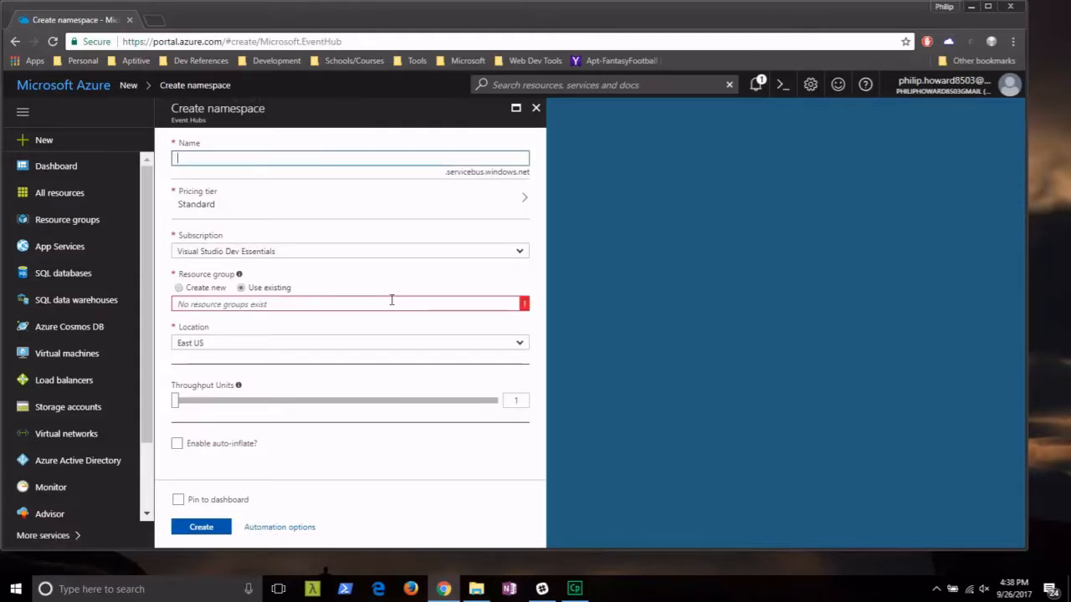
Name the namespace sa-eh-ns-demo123456, add new resource group rg-frauddetection, and create it.
type("sa-eh")
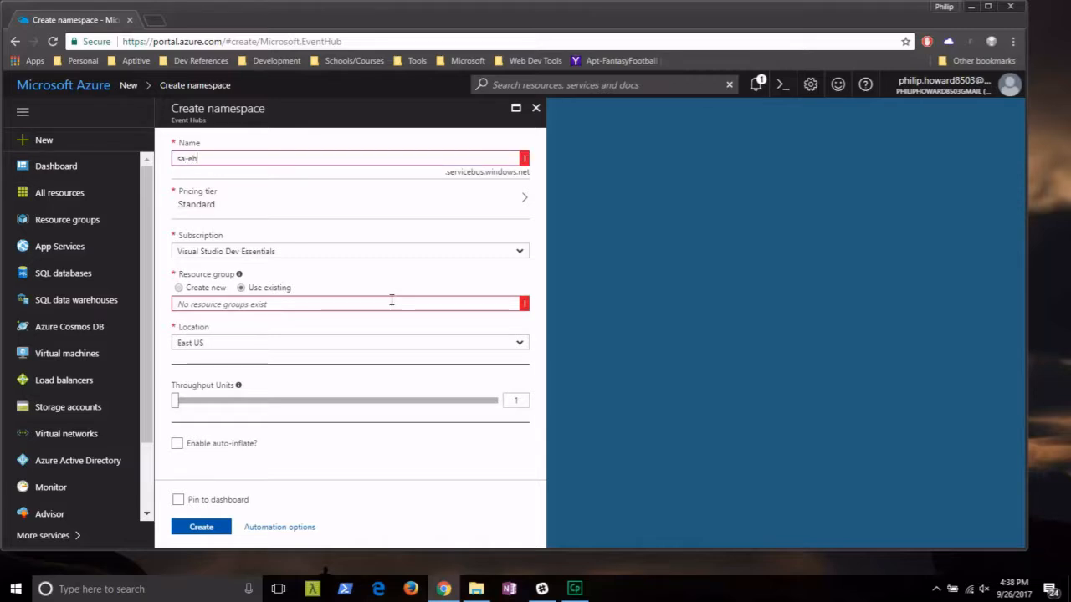
type("-ns-demo")
mouse_move(525, 163)
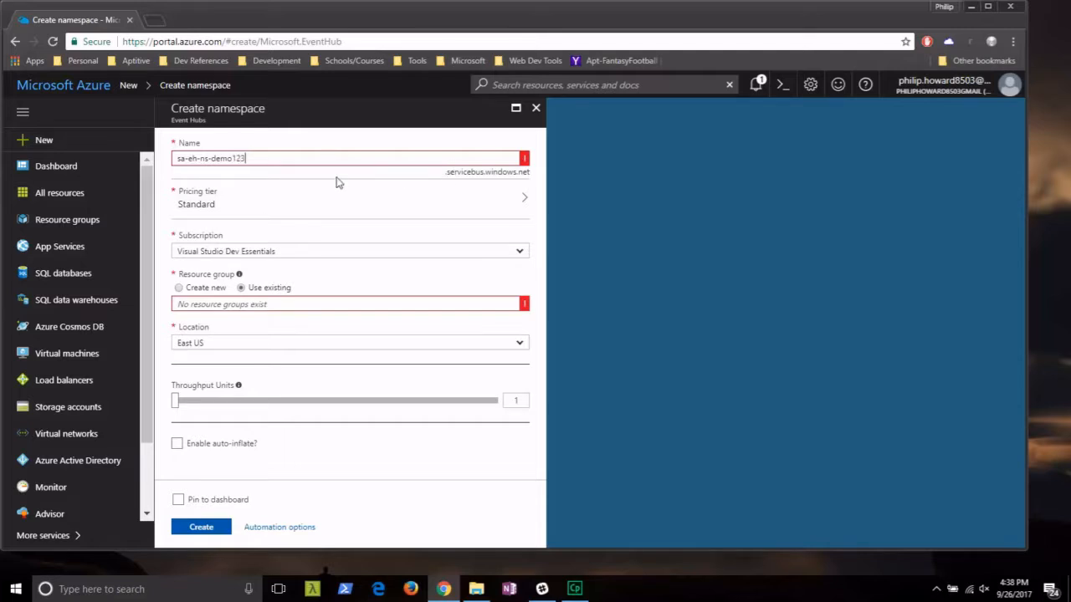
type("456")
left_click(178, 288)
left_click(206, 303)
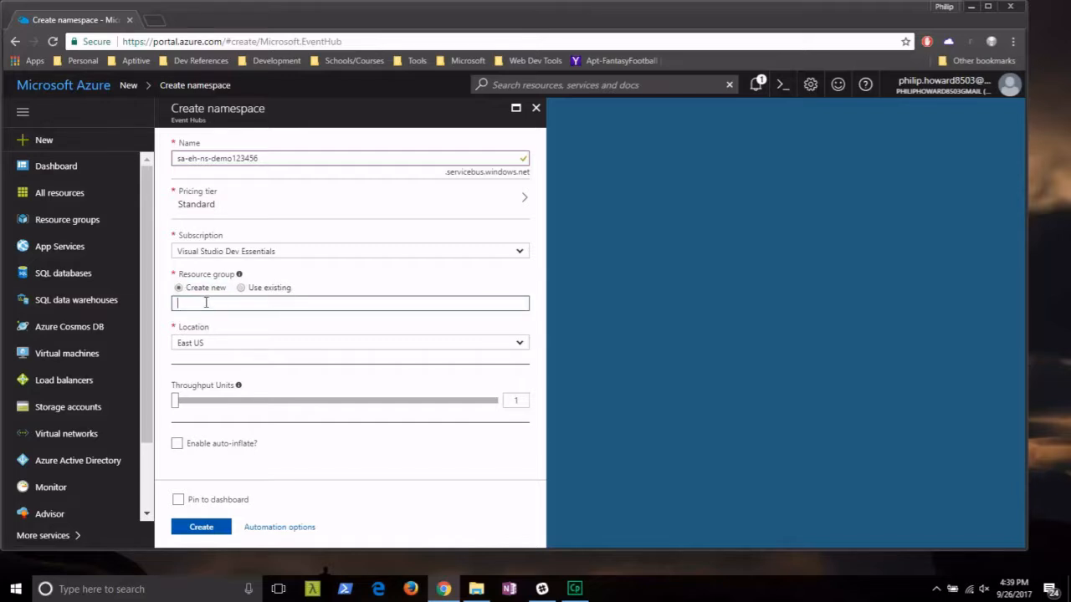
type("r")
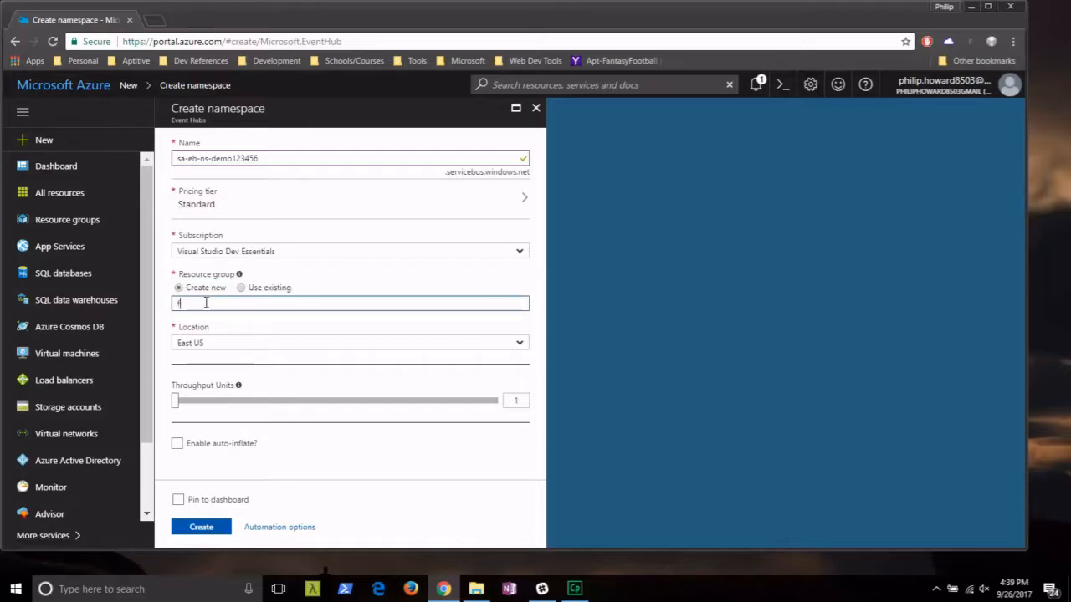
type("g-frauddetection")
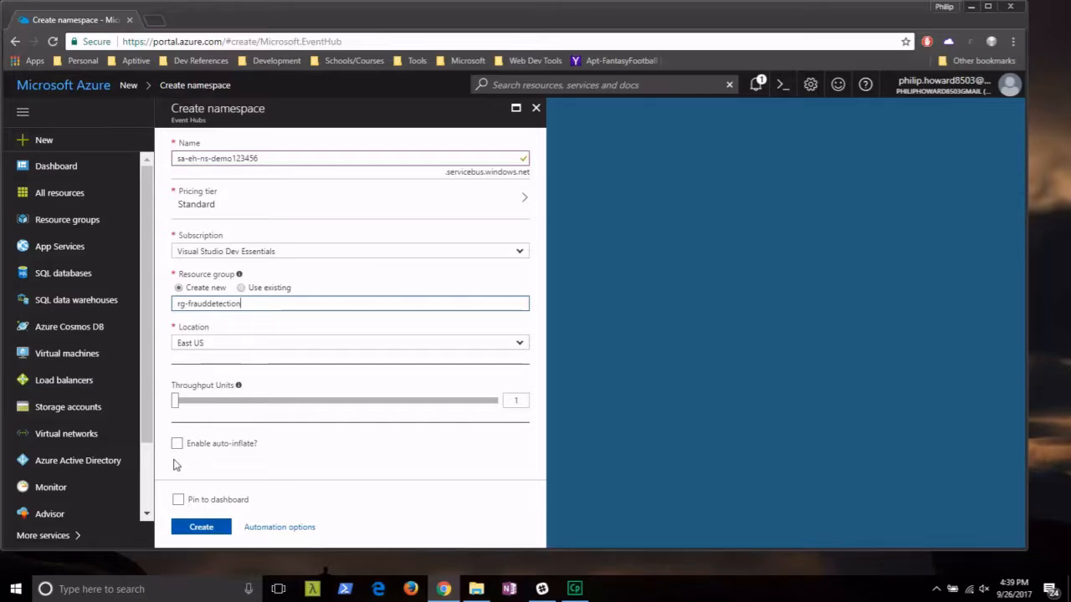
left_click(196, 526)
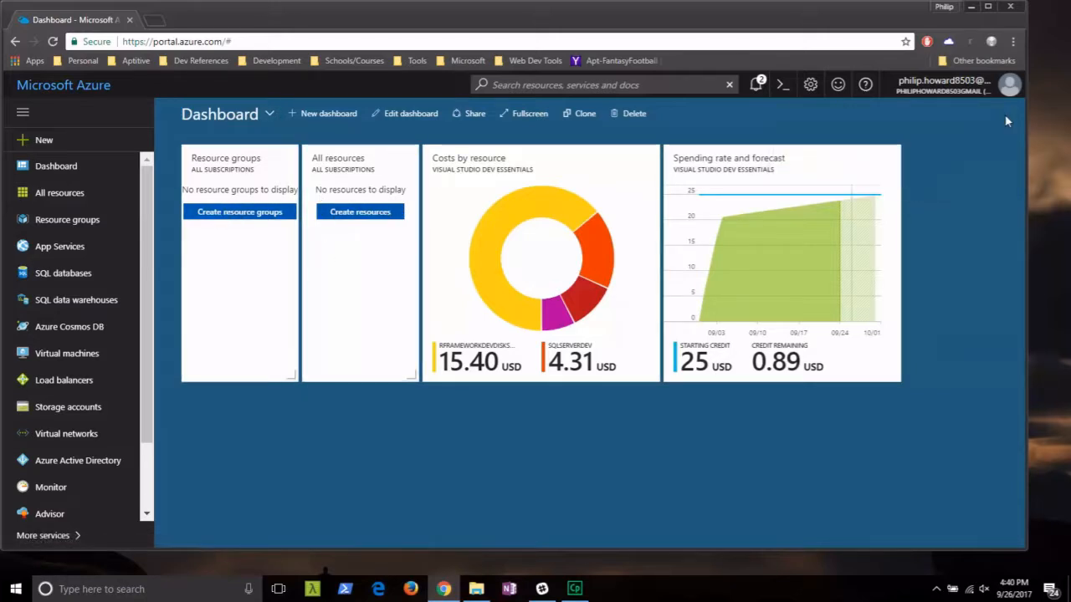
Go through Resource groups to rg-frauddetection's sa-eh-ns-demo123456 namespace and start adding an event hub.
left_click(94, 221)
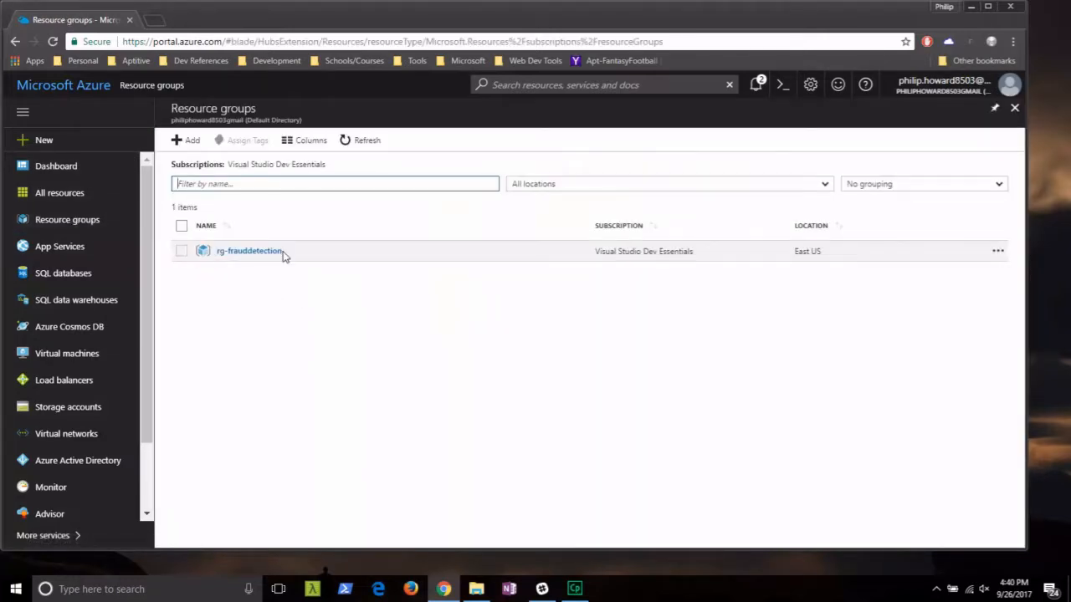
left_click(259, 254)
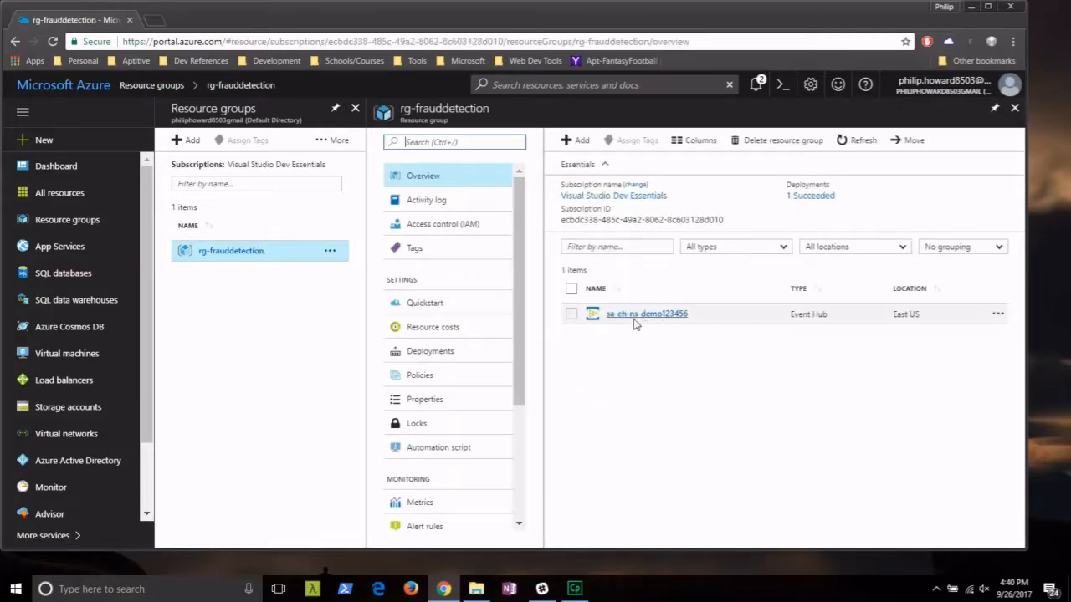
left_click(633, 318)
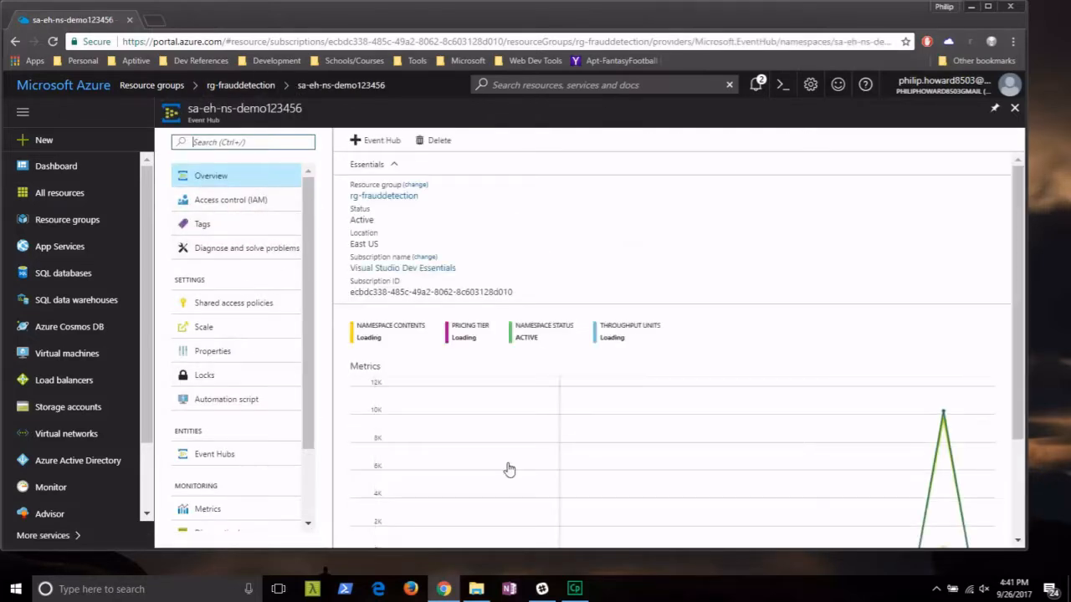
left_click(390, 147)
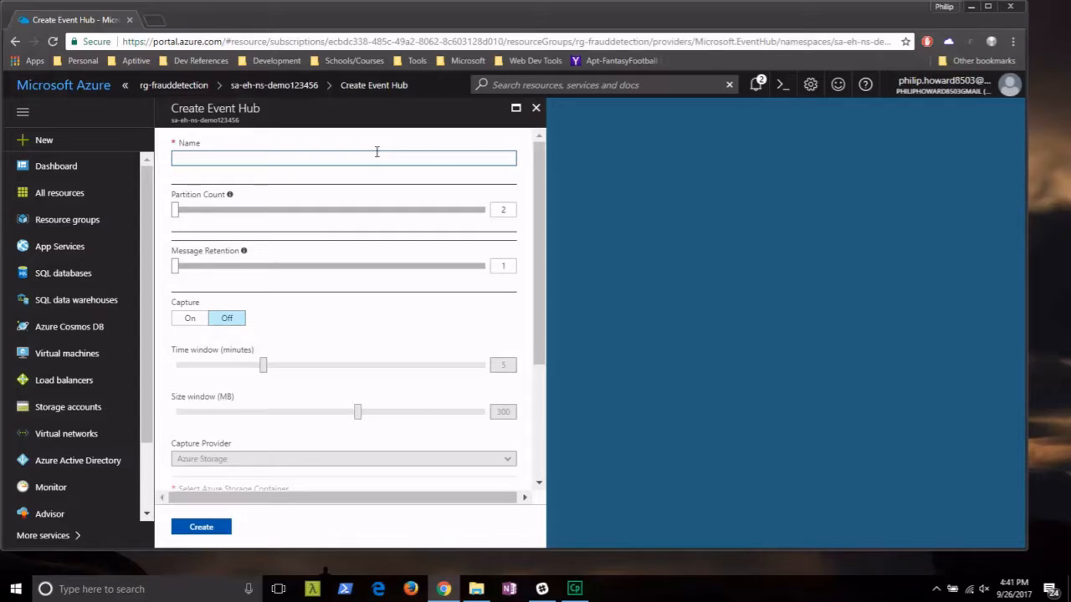
Name the event hub sa-eh-frauddetection-demo and create it with default settings.
type("sa-")
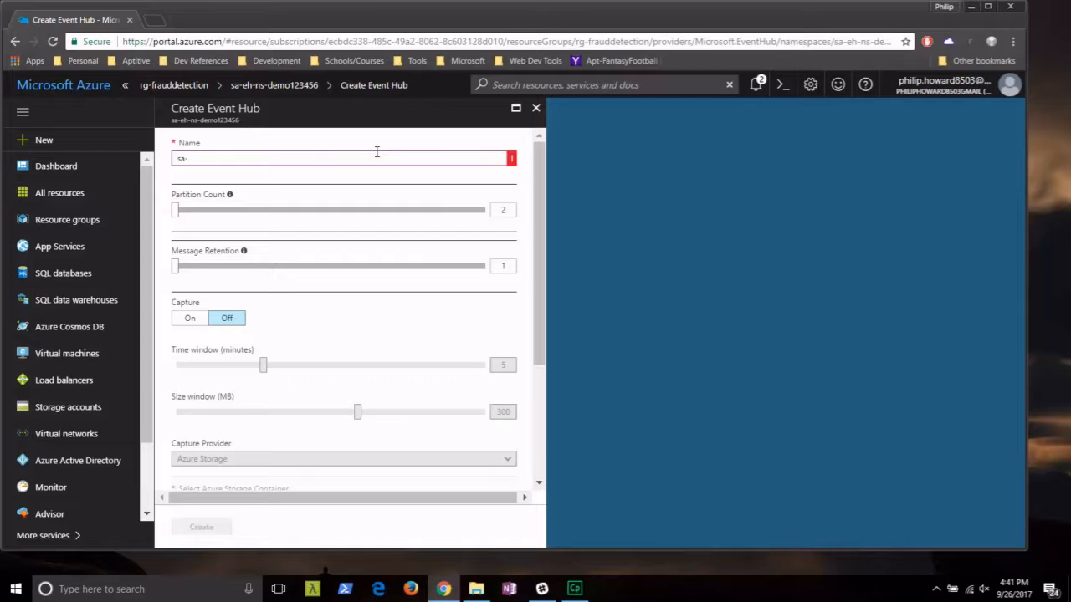
type("eh-frauddetection-demo")
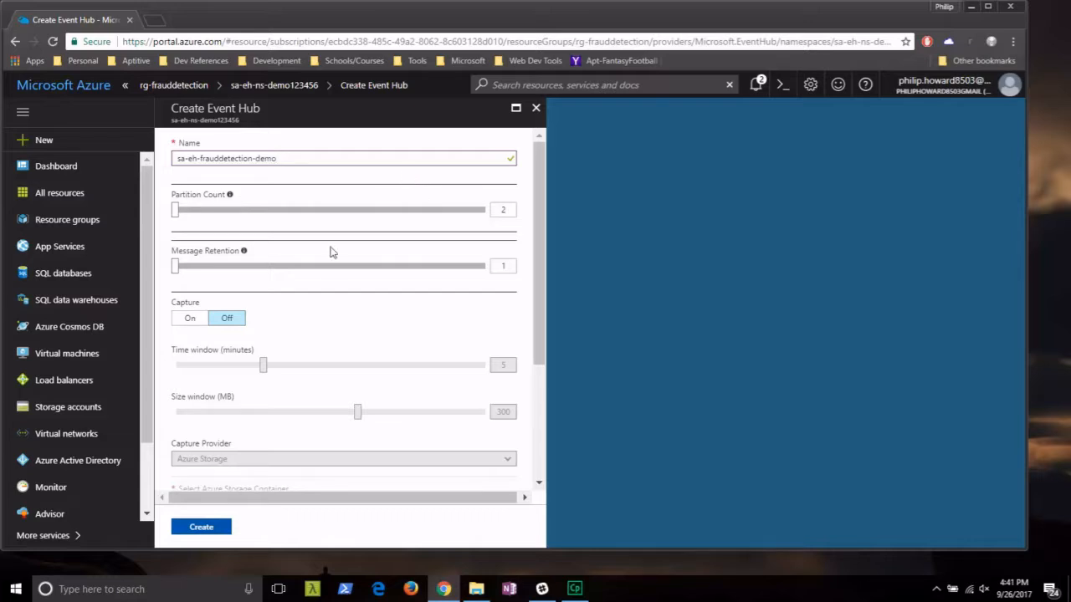
scroll(316, 245, "down", 1)
scroll(262, 201, "down", 3)
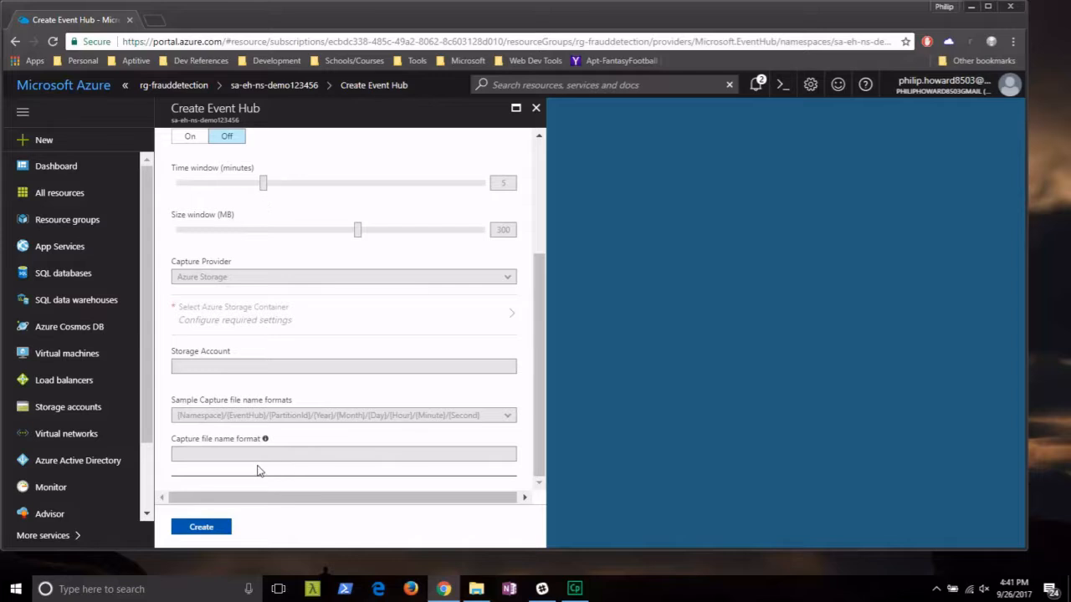
left_click(215, 527)
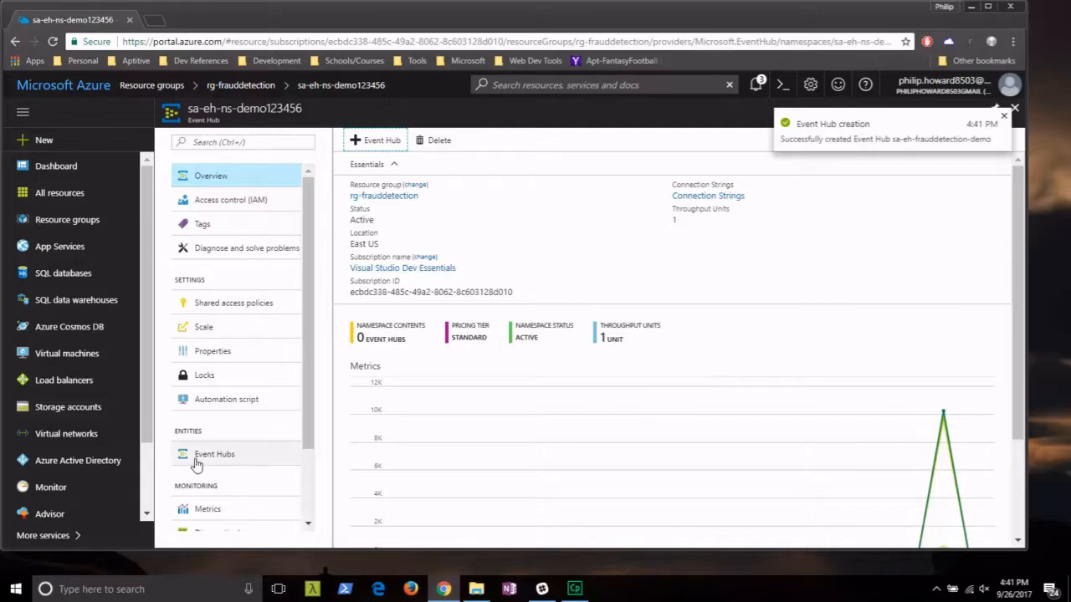
Open sa-eh-frauddetection-demo from the namespace's Event Hubs list and view its Shared access policies.
left_click(242, 461)
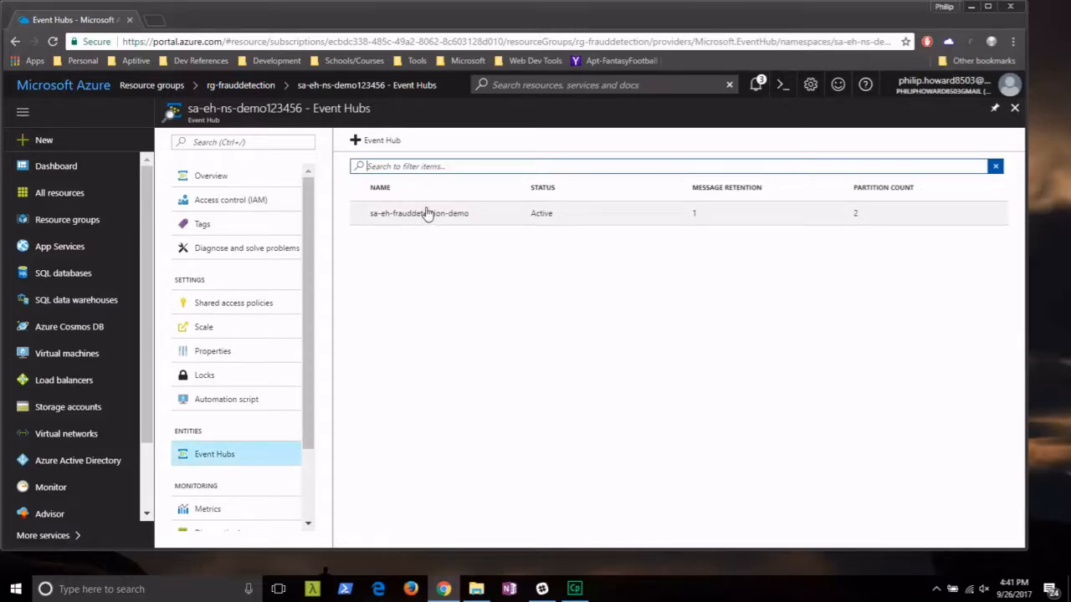
left_click(426, 214)
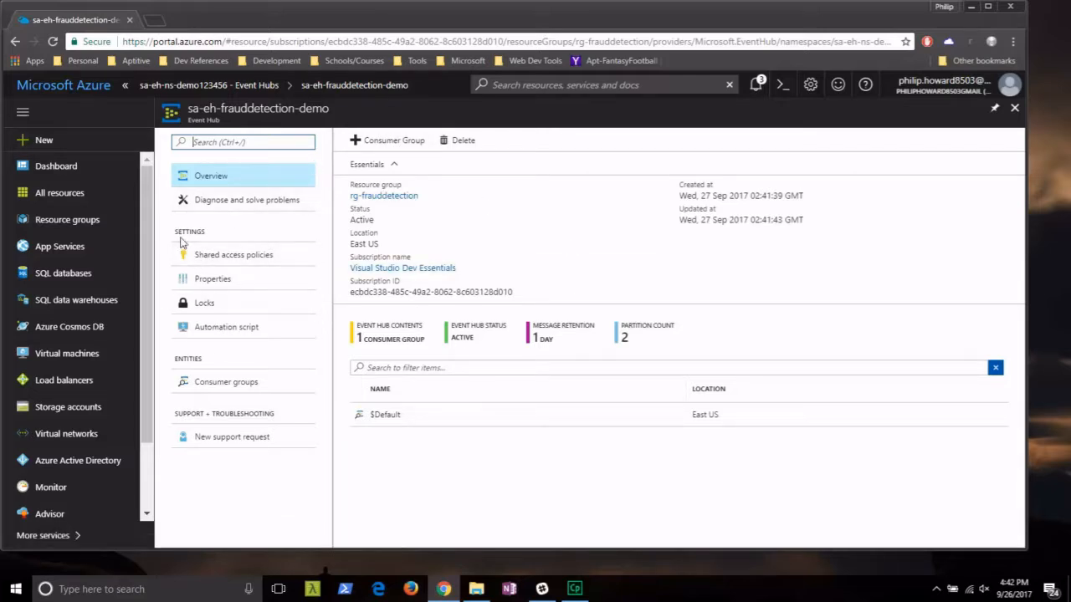
left_click(289, 263)
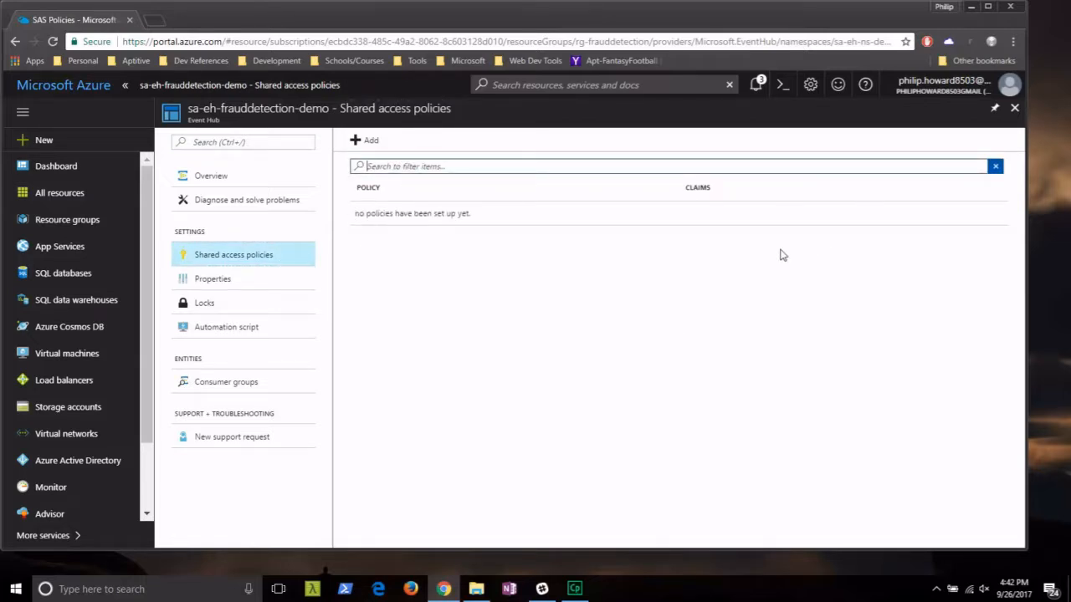
Add shared access policy sa-policy-manage-demo with Manage, Send and Listen claims.
left_click(370, 147)
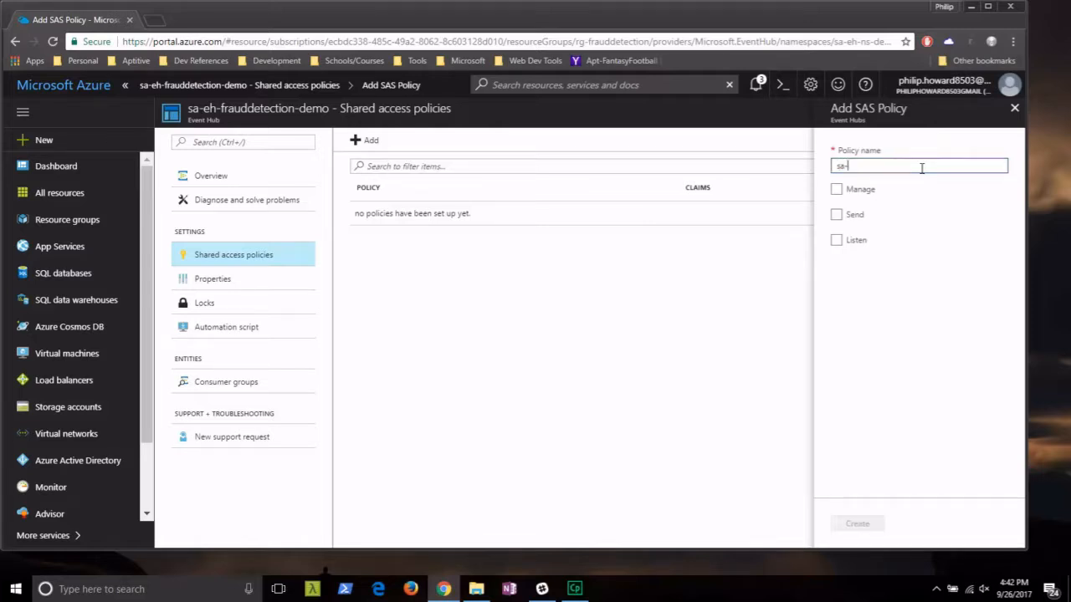
type("cy-manage-demo")
left_click(838, 191)
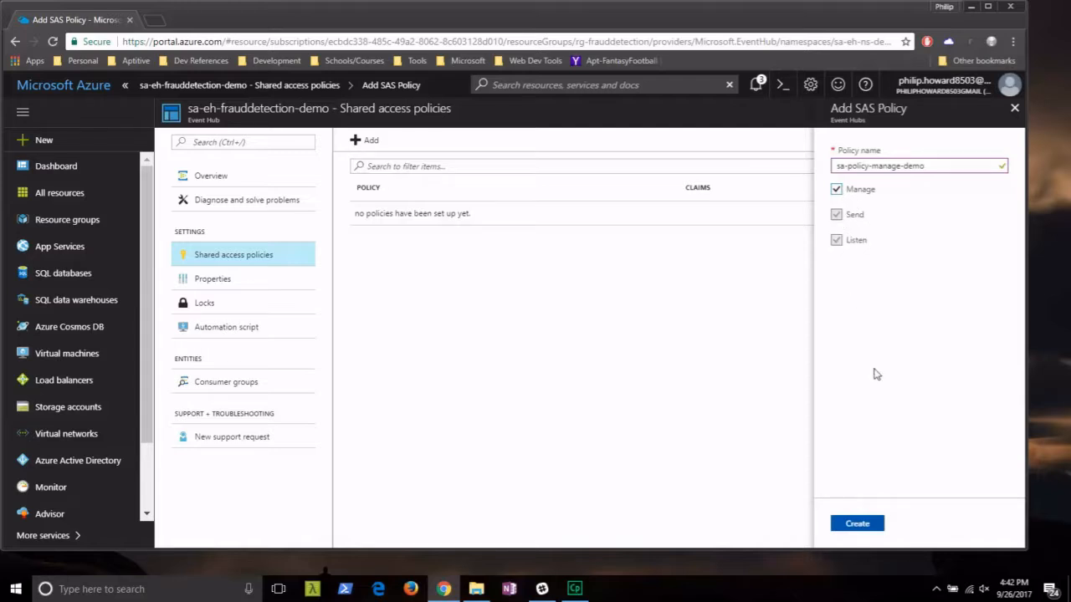
left_click(875, 522)
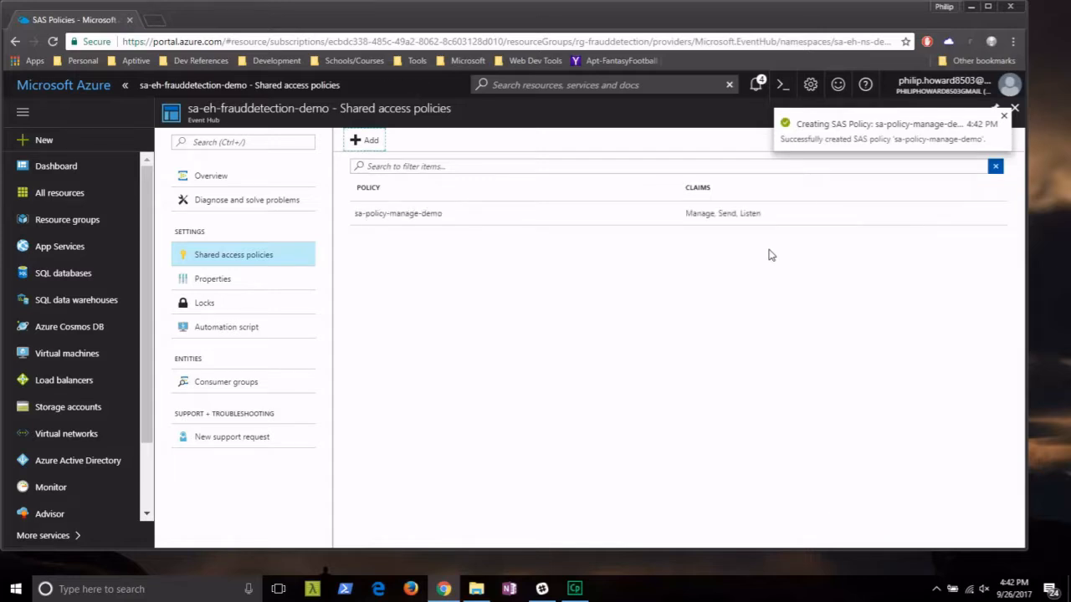
Copy the primary connection string of sa-policy-manage-demo.
left_click(427, 215)
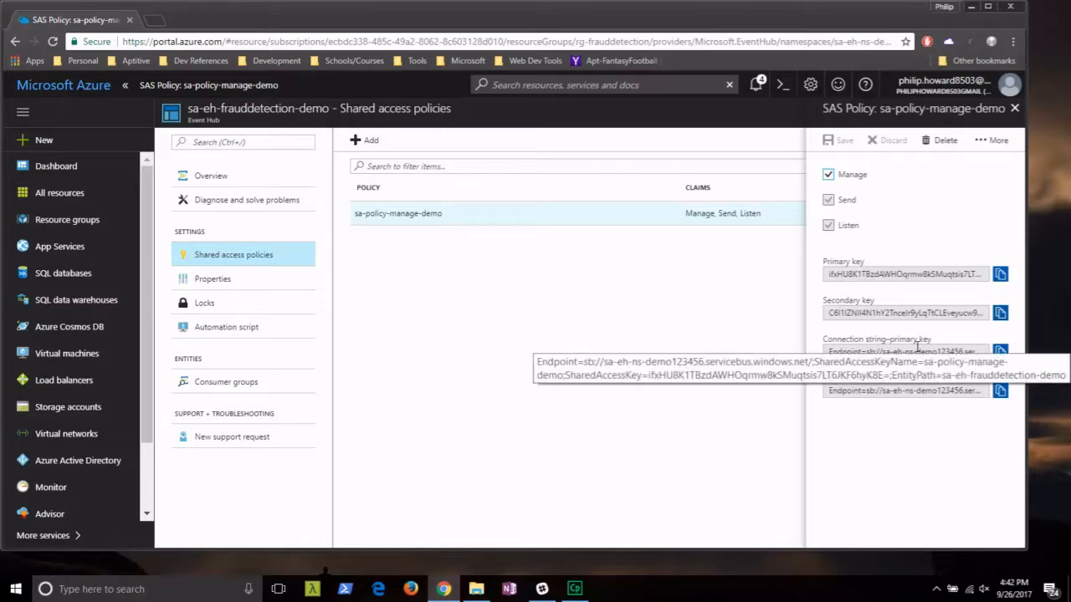
left_click(1001, 353)
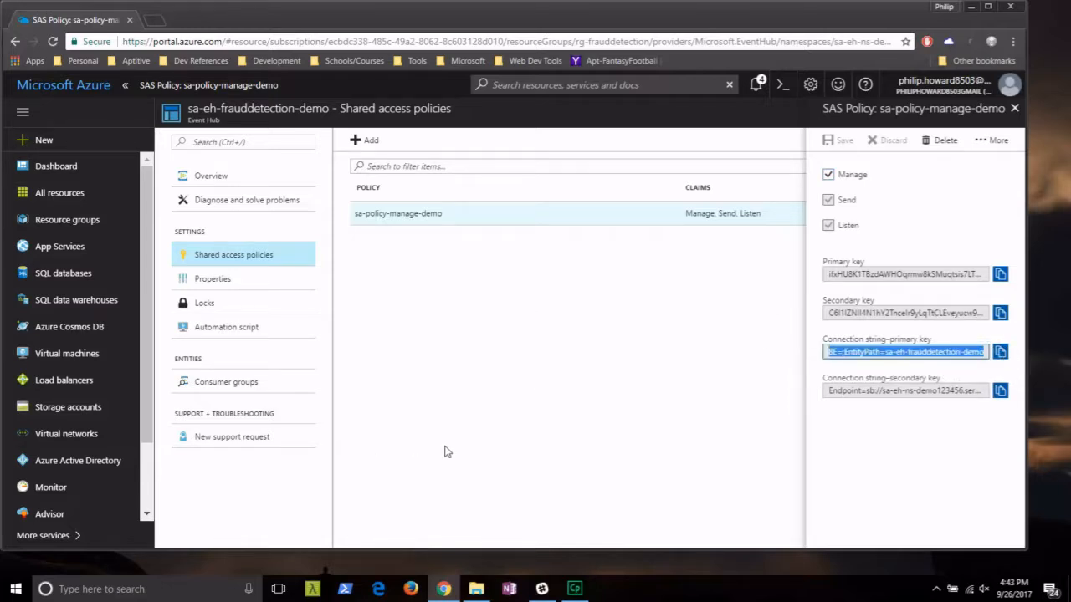
left_click(125, 590)
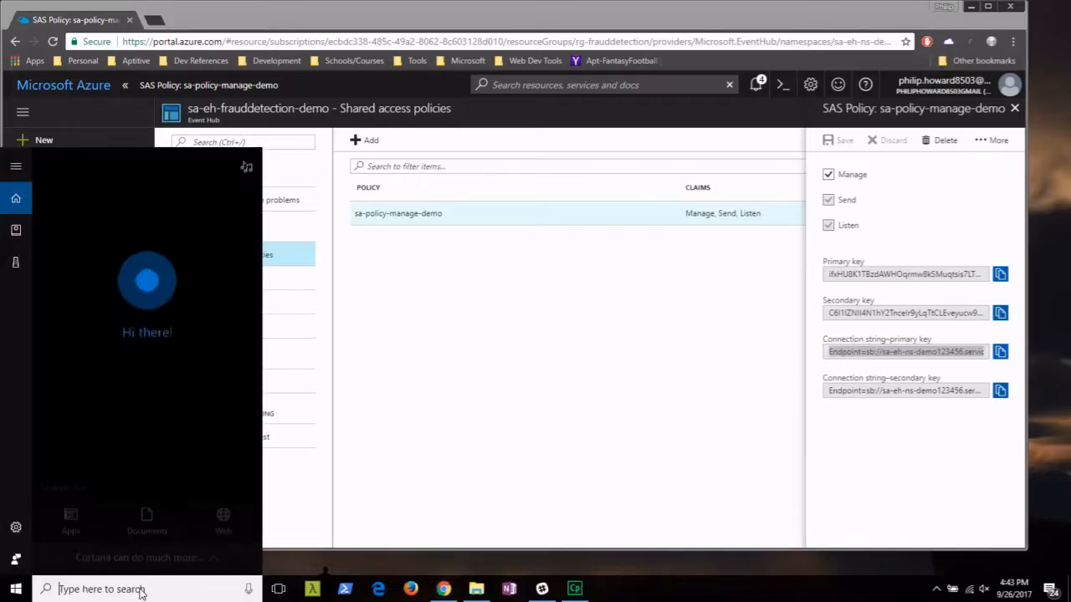
Paste the connection string into a new Notepad note, then close the SAS Policy details.
type("notepad")
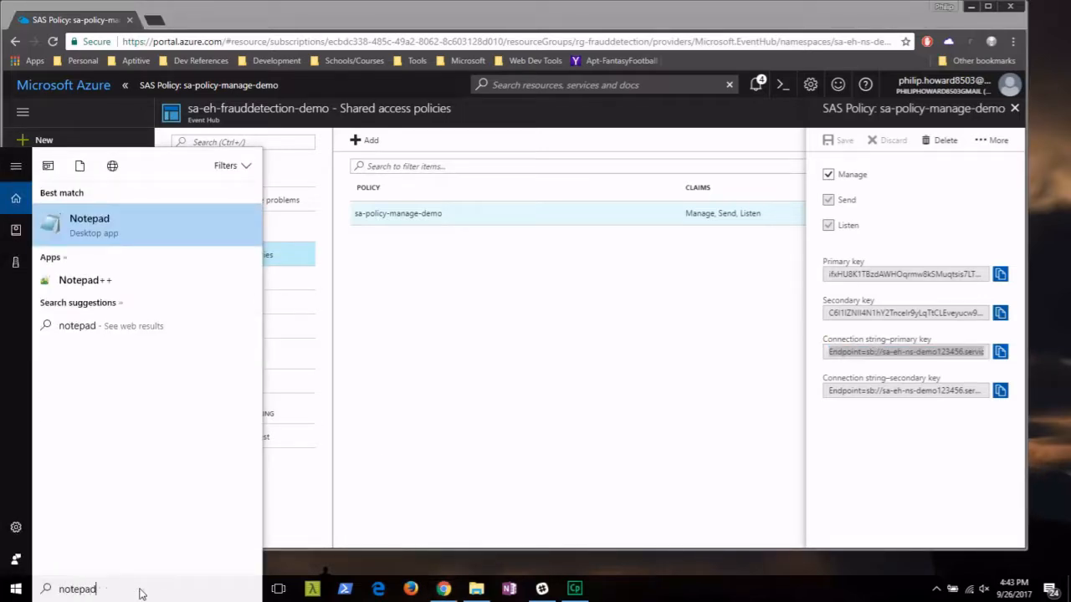
key("Return")
key("ctrl+v")
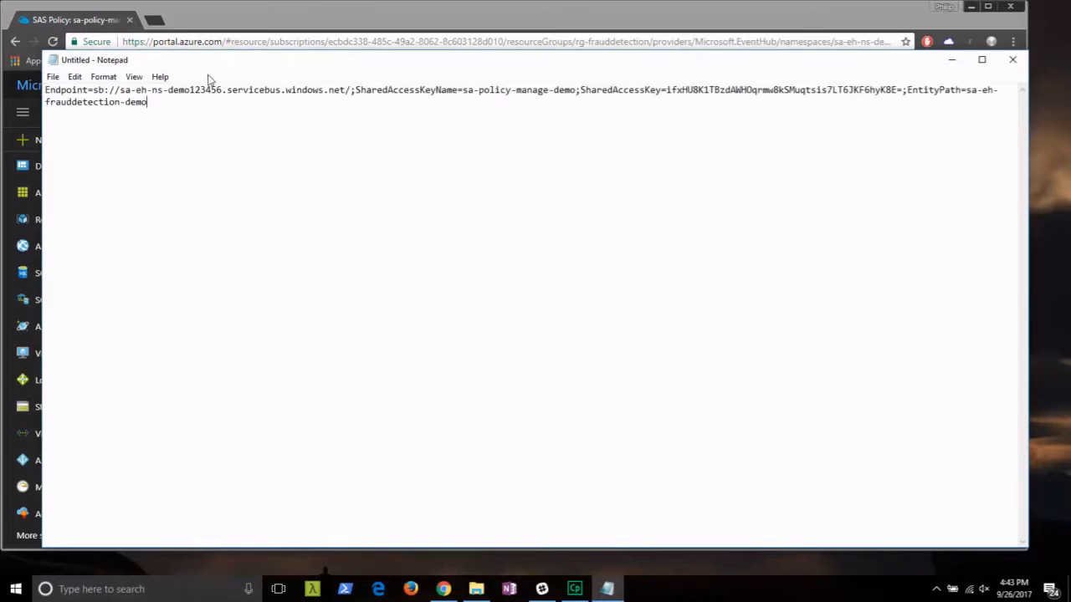
left_click(951, 59)
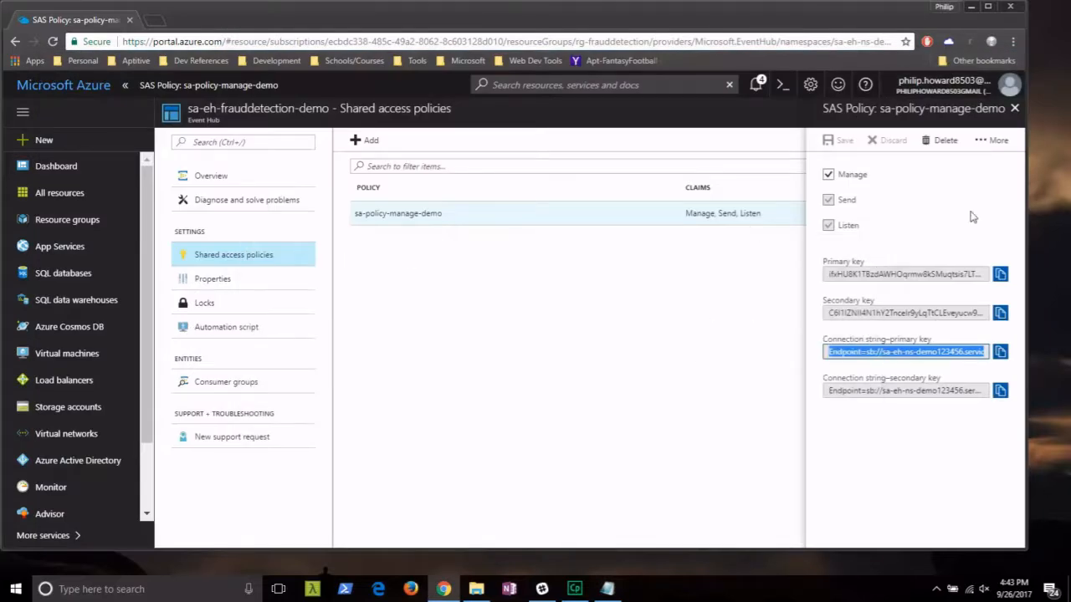
left_click(1014, 108)
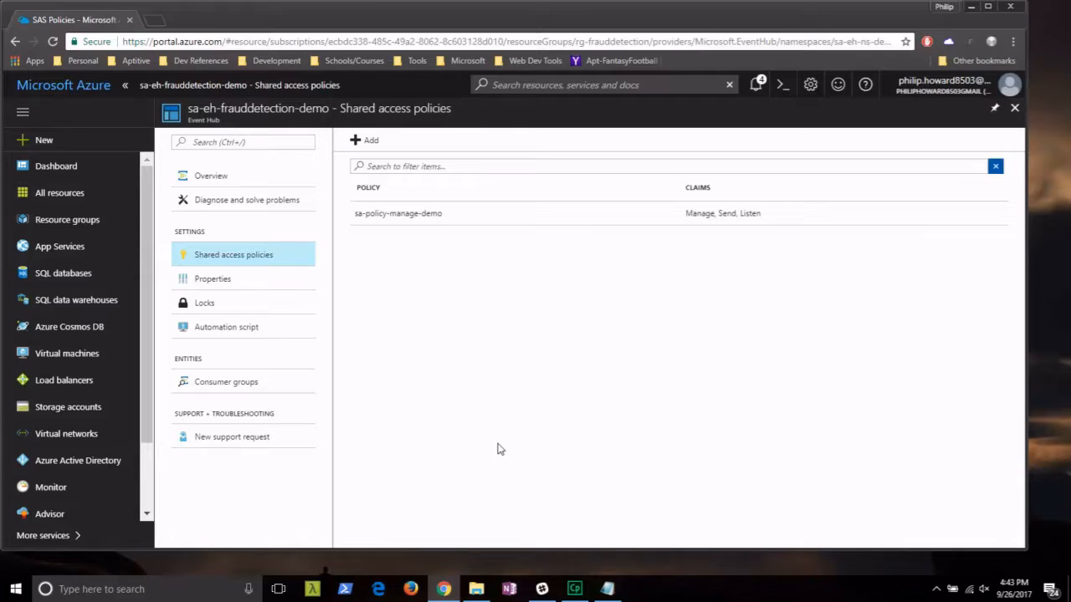
Open telcodatagen.exe.config from the TelcoGenerator folder with Visual Studio Code.
left_click(479, 589)
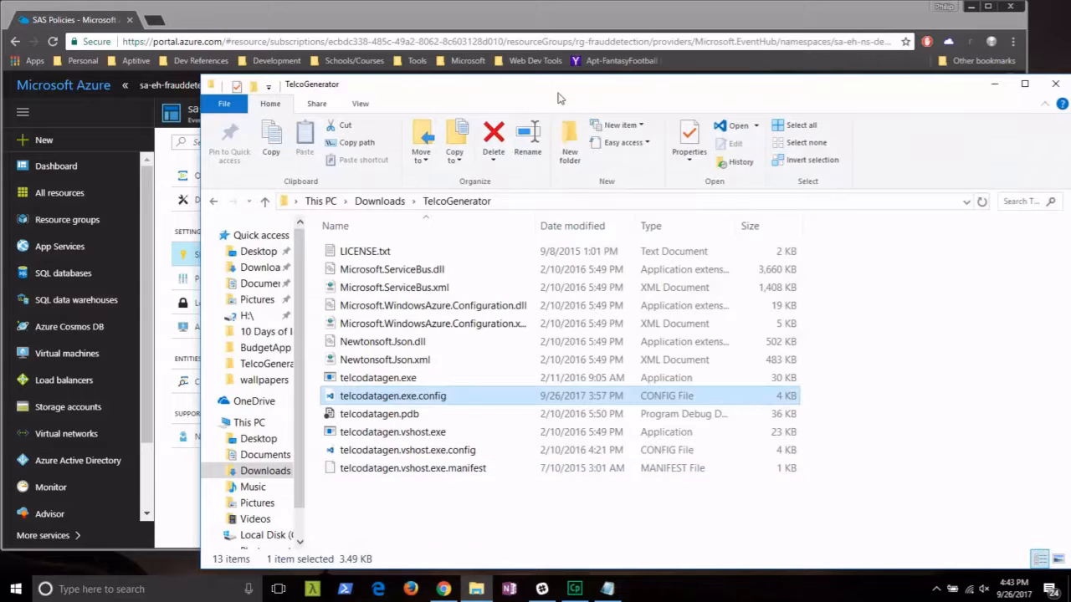
left_click_drag(535, 23, 432, 54)
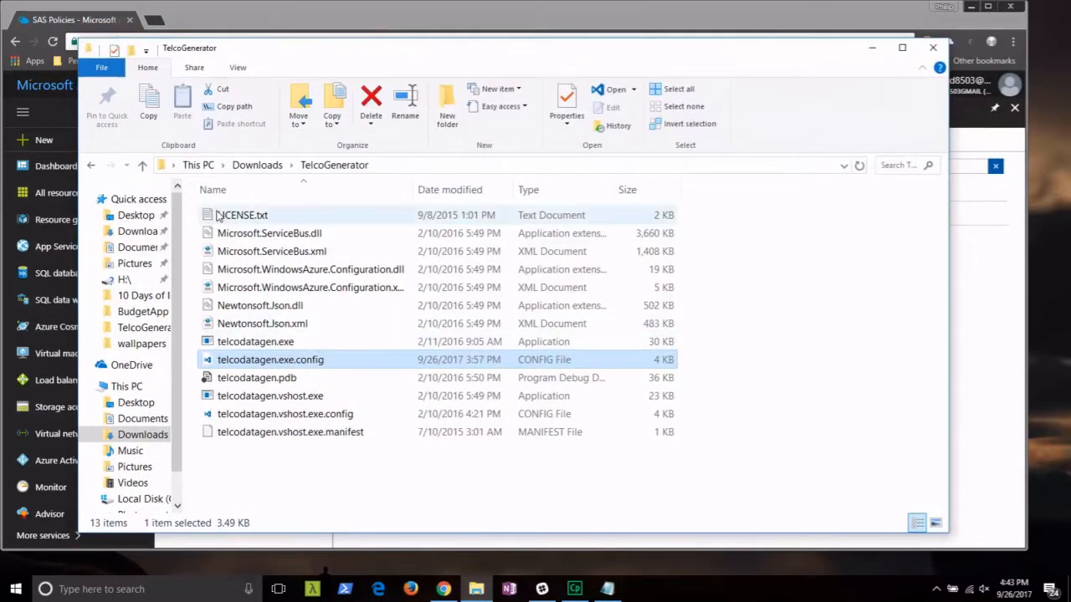
left_click(302, 489)
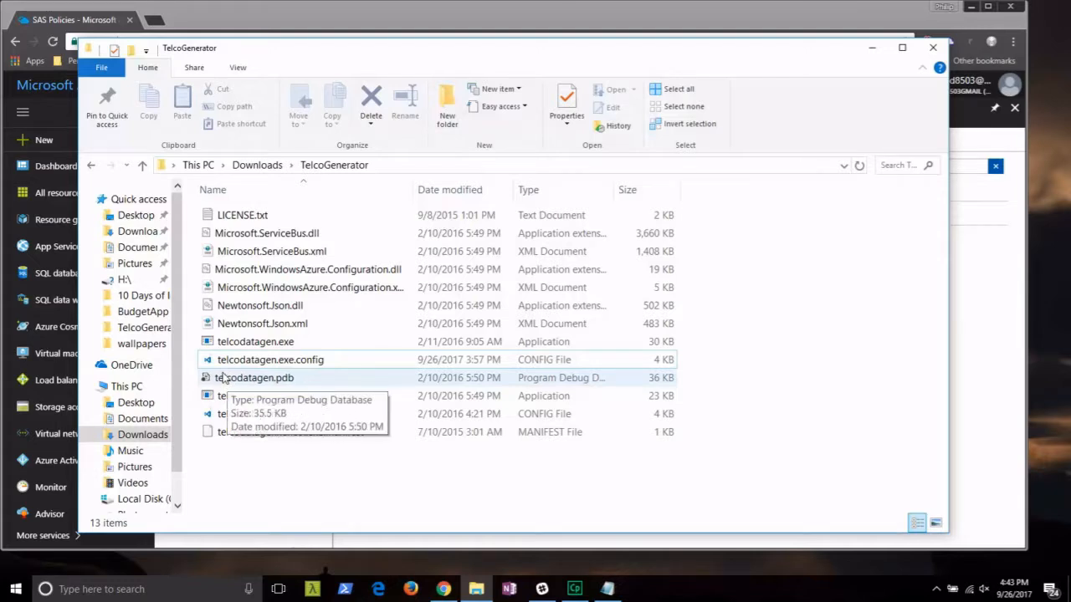
mouse_move(220, 368)
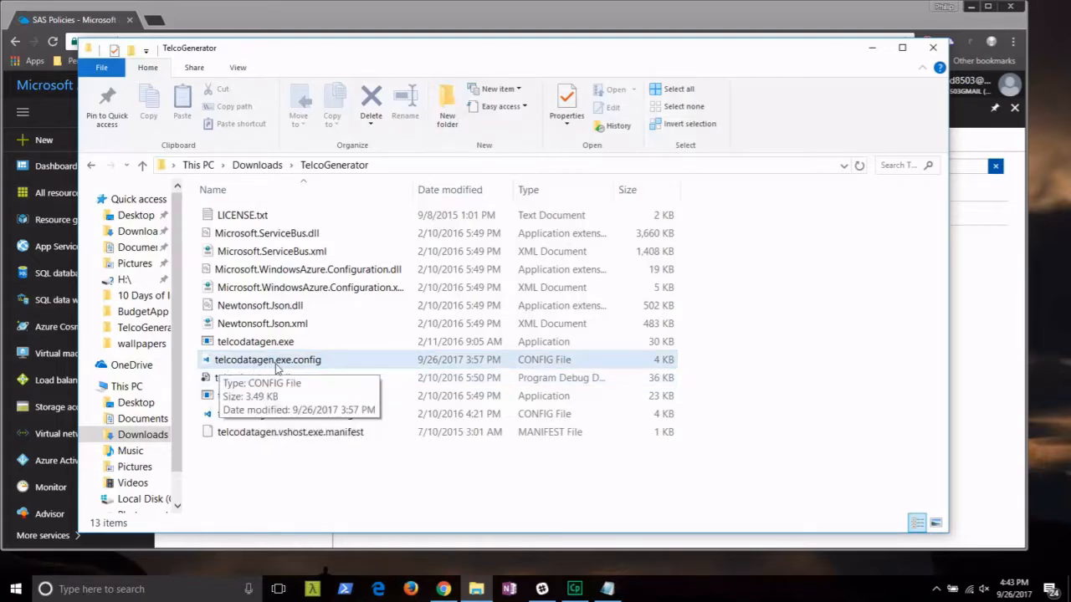
right_click(324, 365)
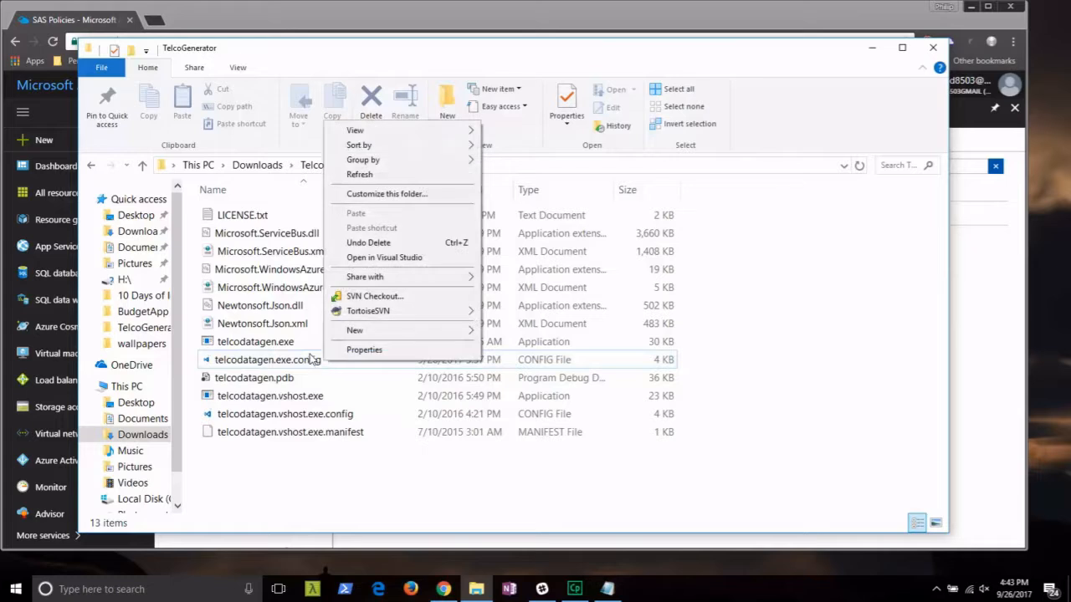
right_click(274, 361)
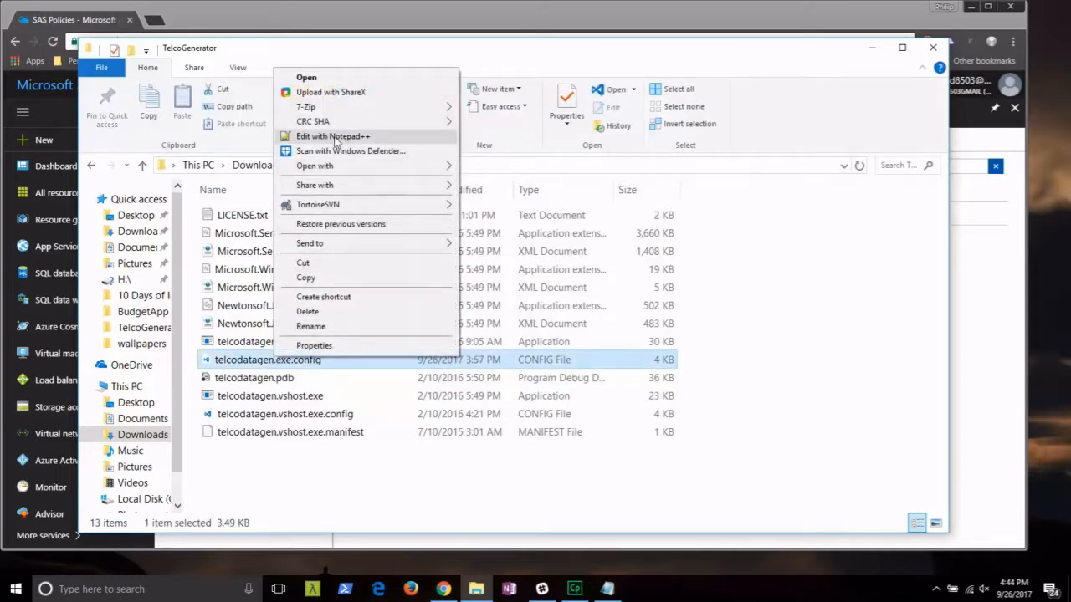
mouse_move(333, 165)
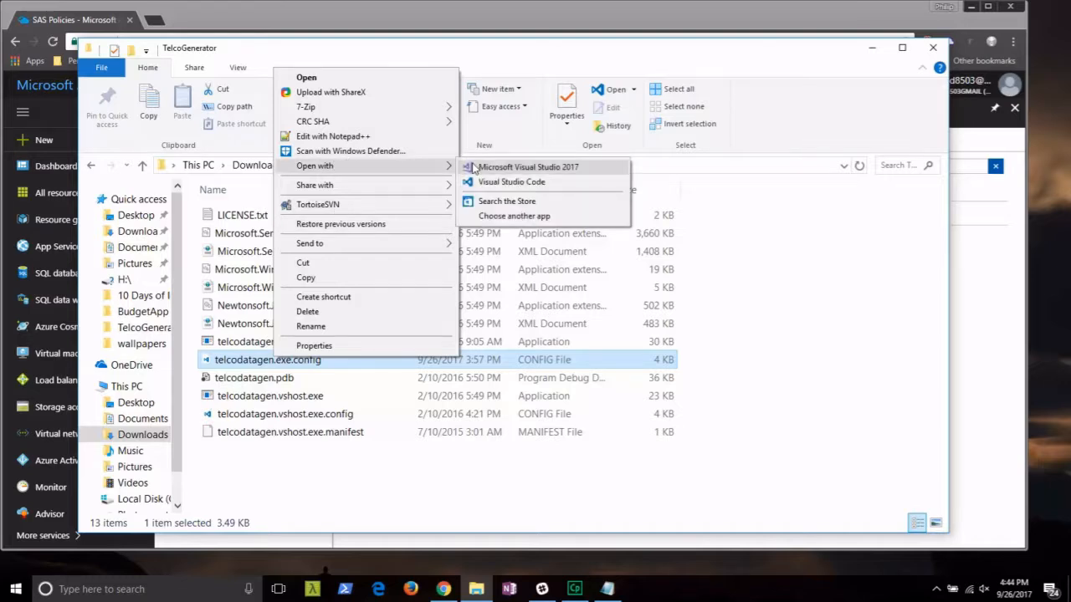
left_click(492, 184)
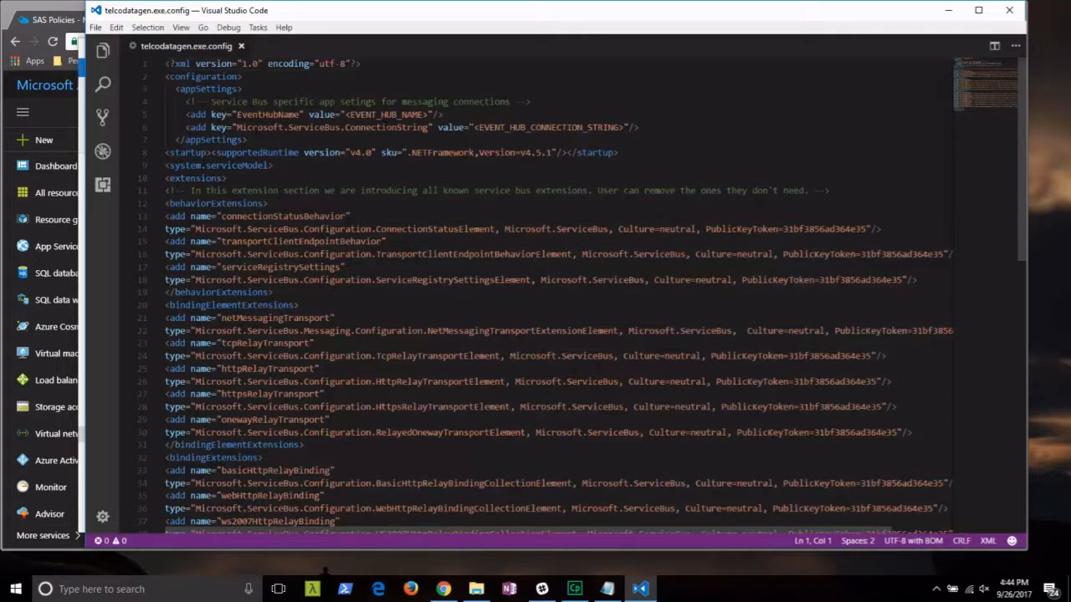
Replace the <EVENT_HUB_NAME> placeholder with sa-eh-frauddetection-demo copied from the note.
left_click(610, 591)
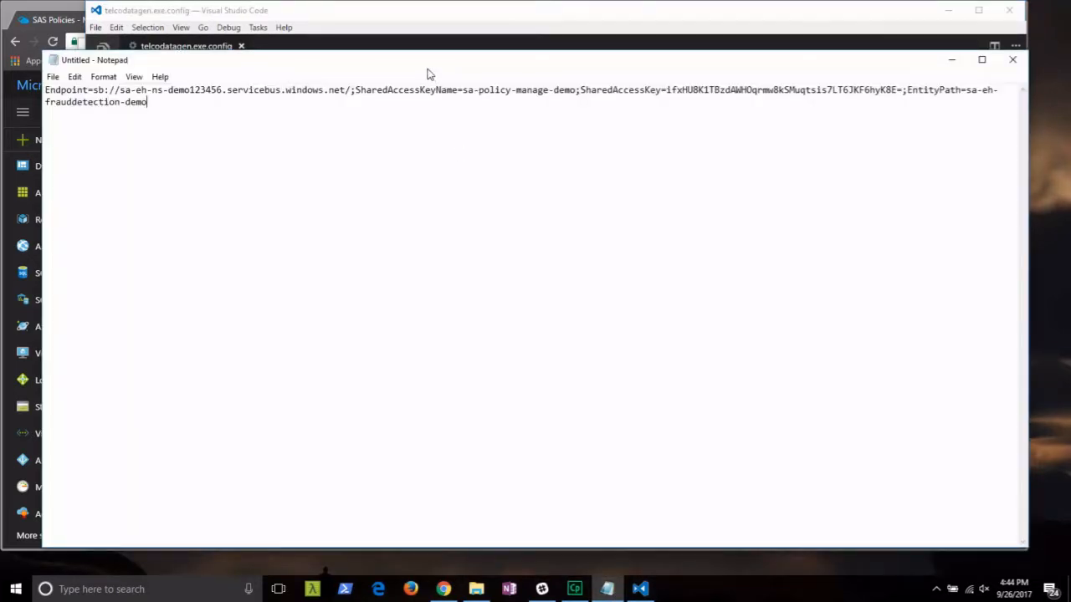
left_click_drag(430, 63, 449, 157)
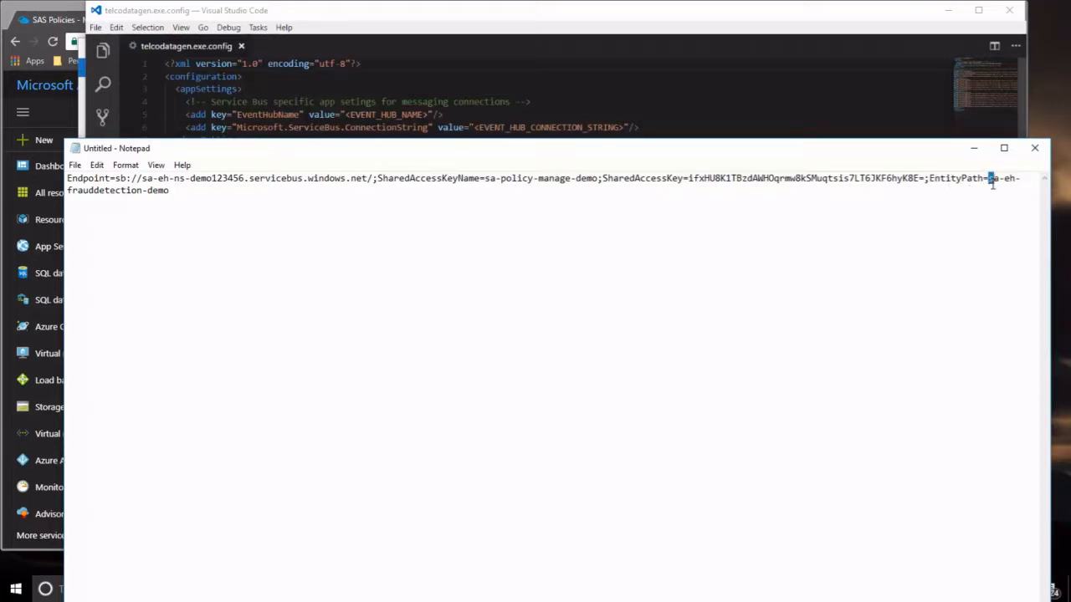
left_click_drag(990, 181, 1005, 187)
key("ctrl+c")
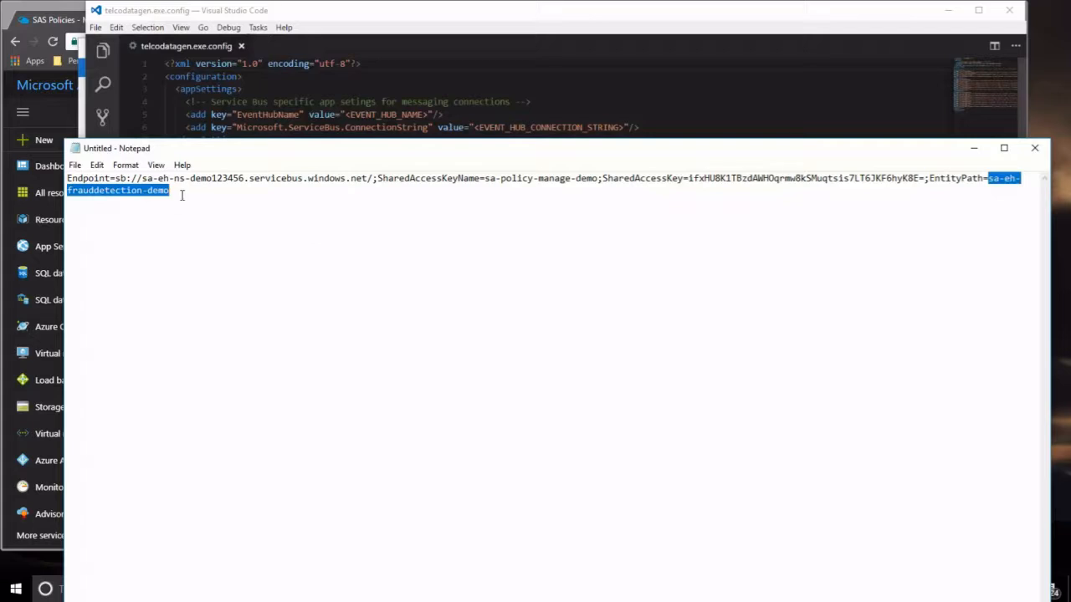
right_click(147, 190)
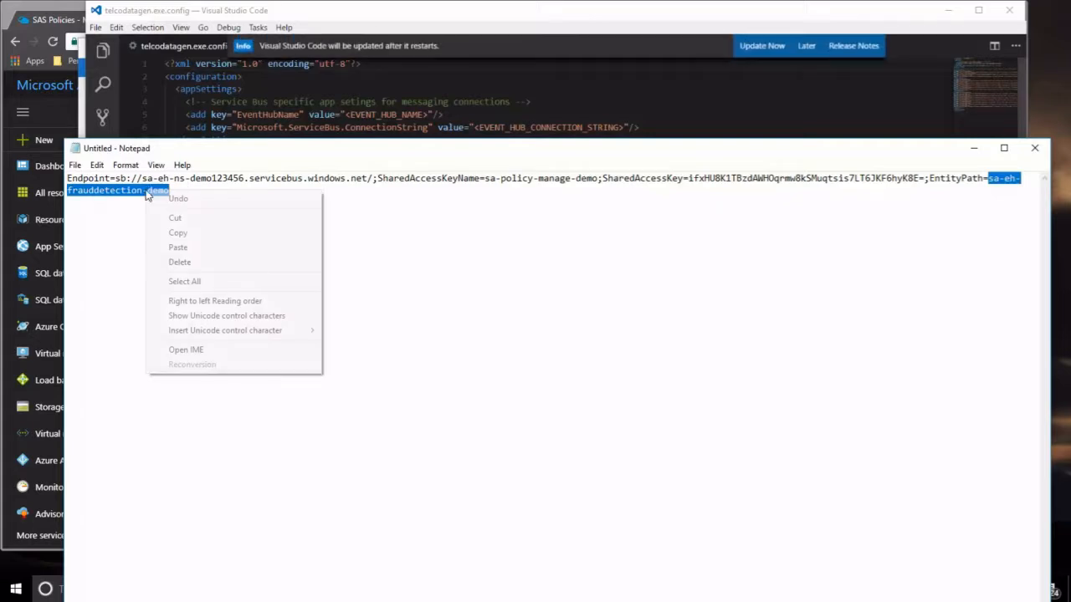
left_click(178, 234)
left_click(360, 114)
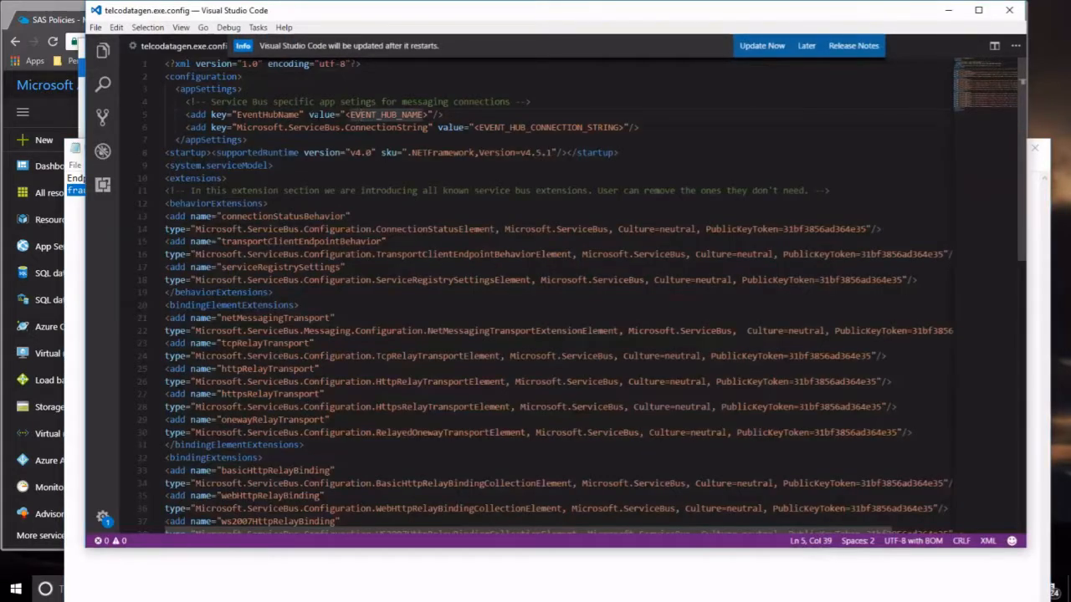
left_click_drag(346, 115, 418, 115)
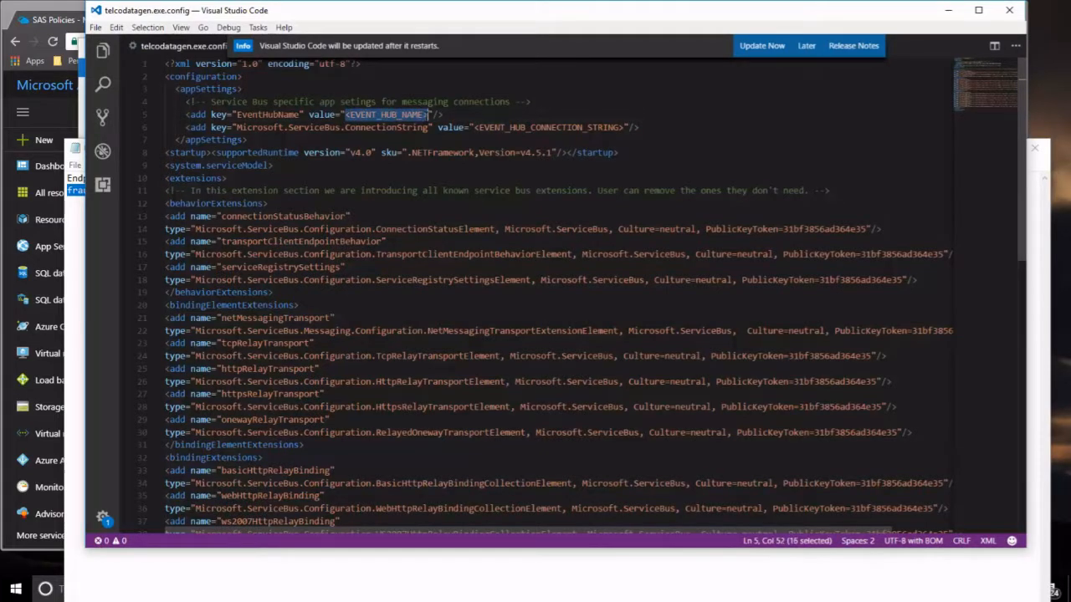
right_click(415, 117)
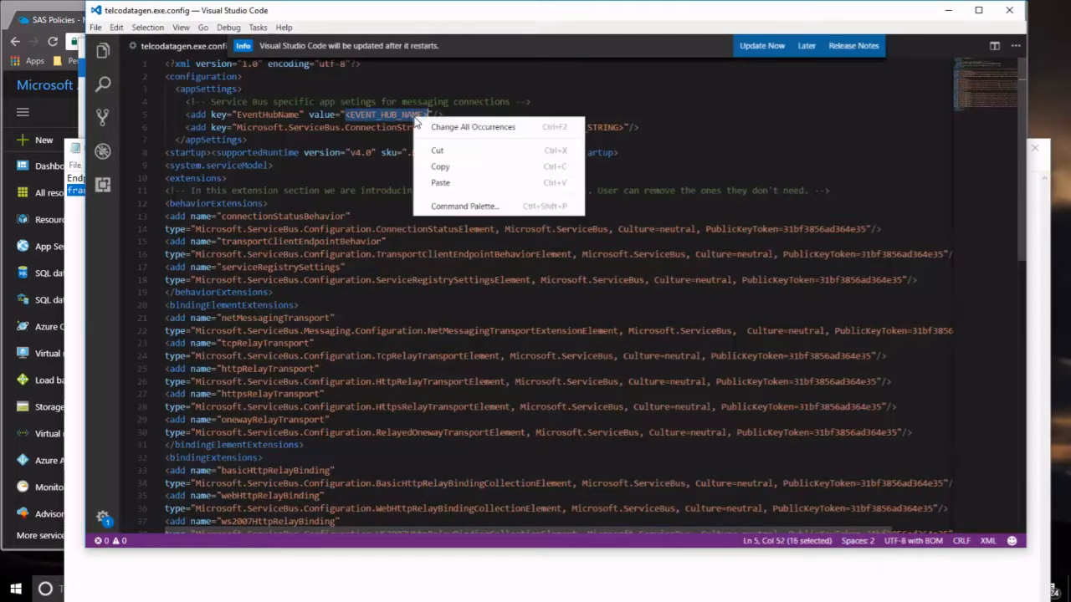
left_click(441, 182)
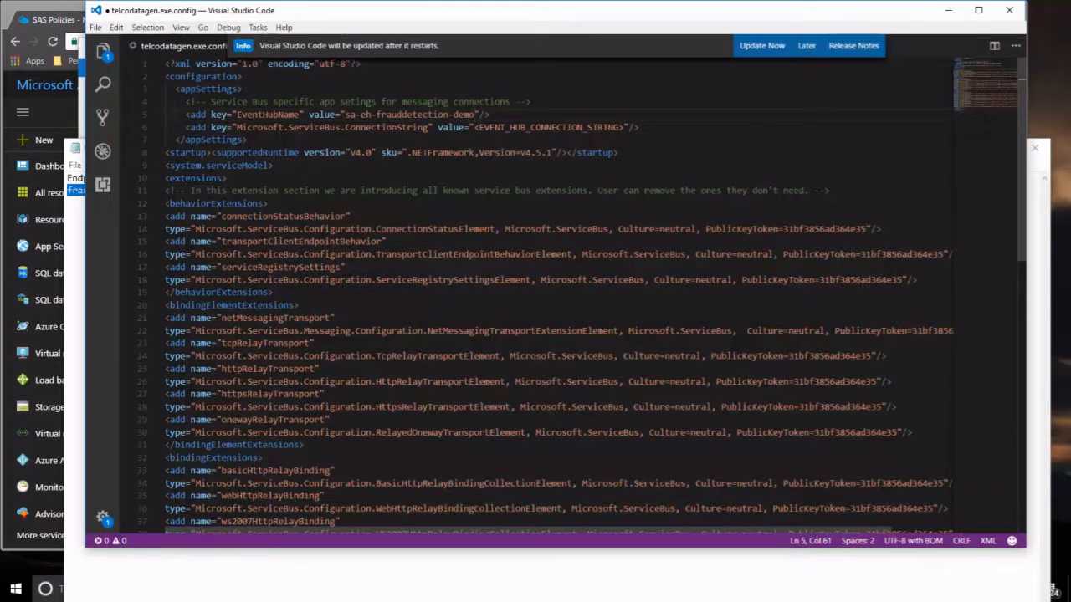
Replace <EVENT_HUB_CONNECTION_STRING> with the connection string, minus its EntityPath part.
key("alt+Tab")
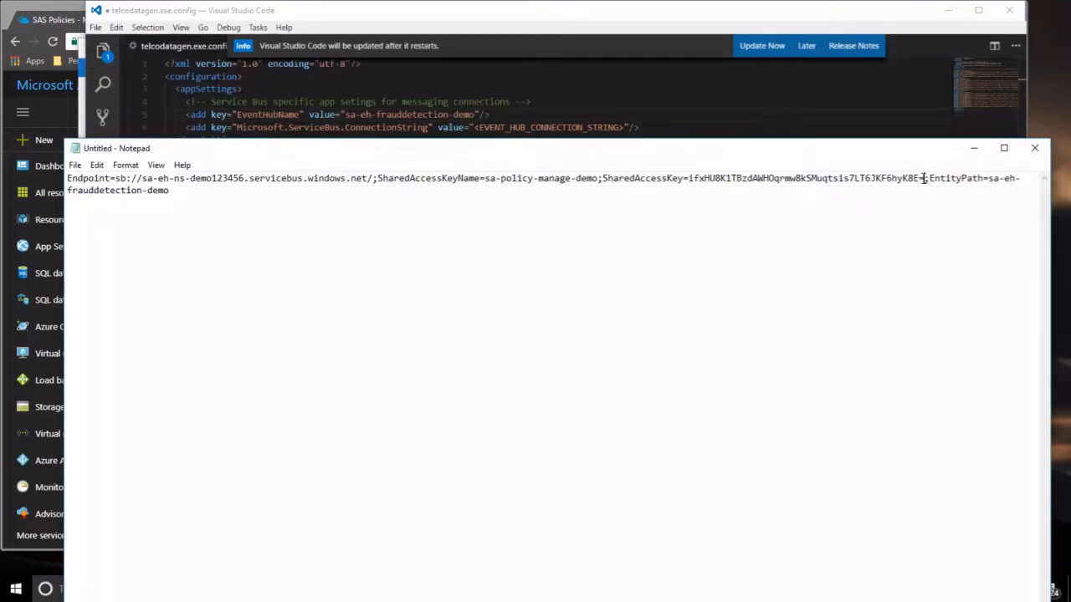
left_click_drag(923, 179, 97, 179)
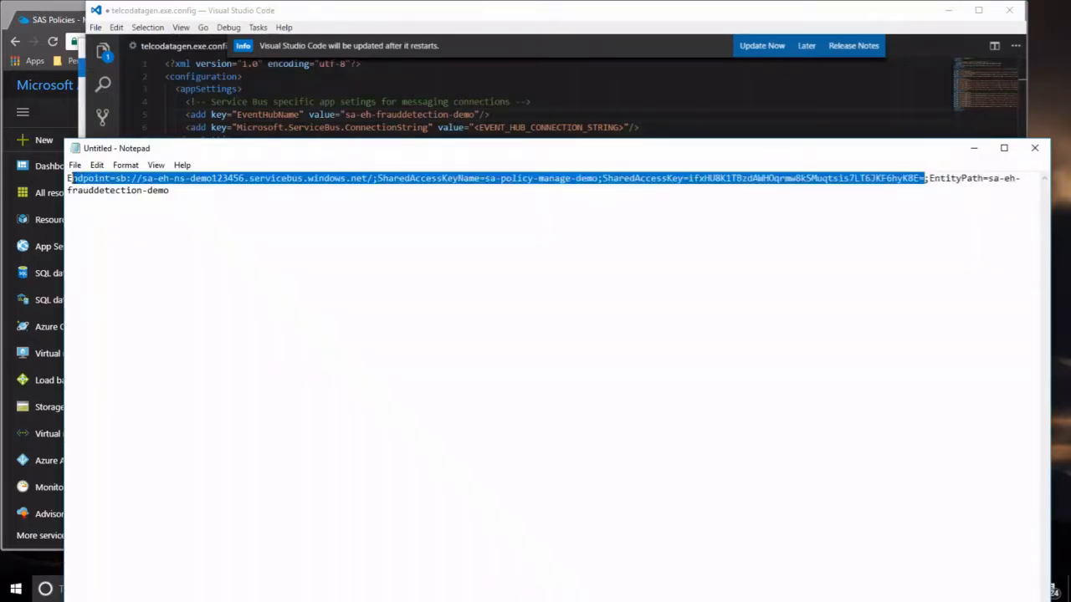
right_click(101, 184)
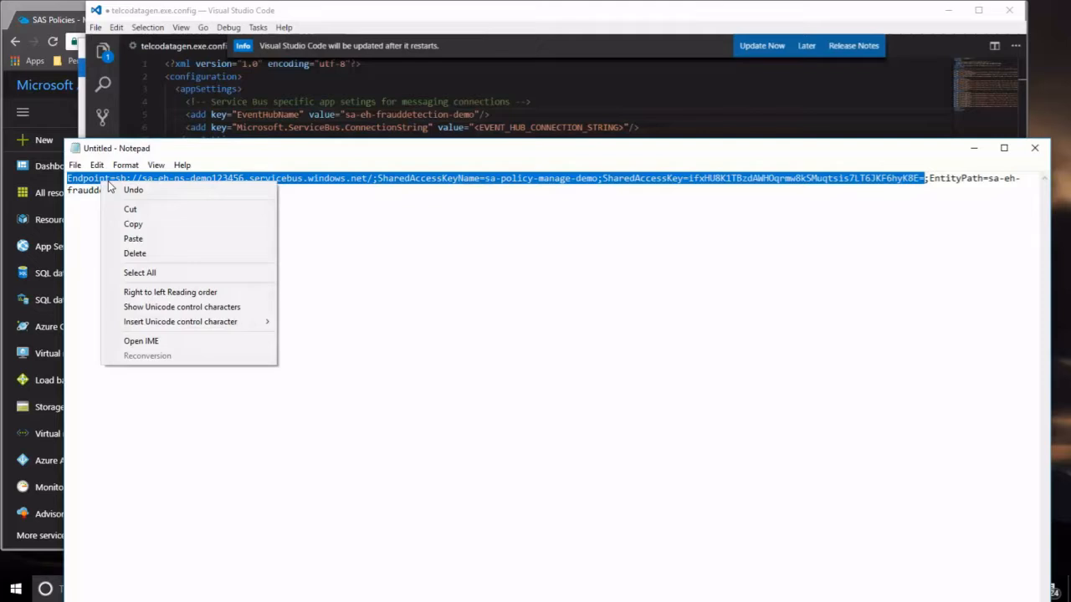
left_click(158, 226)
left_click(459, 101)
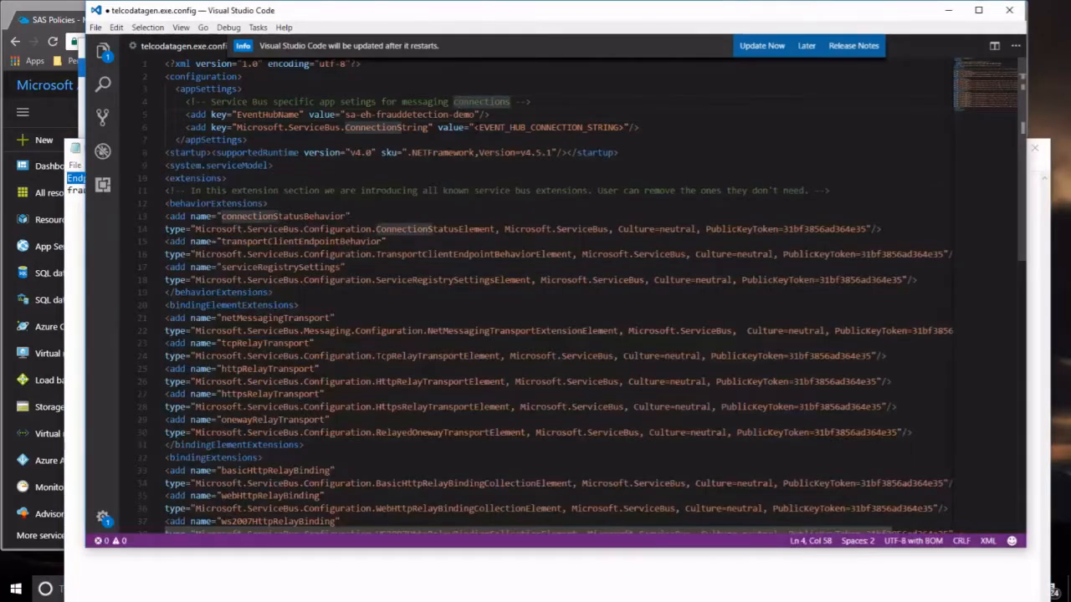
left_click_drag(479, 128, 552, 128)
left_click_drag(475, 128, 610, 128)
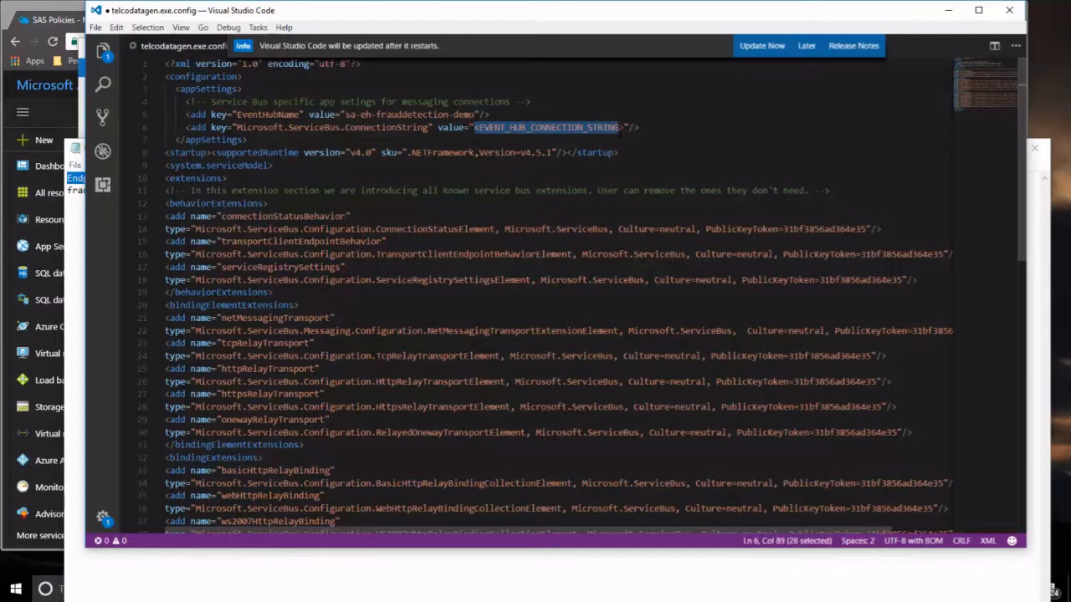
right_click(582, 129)
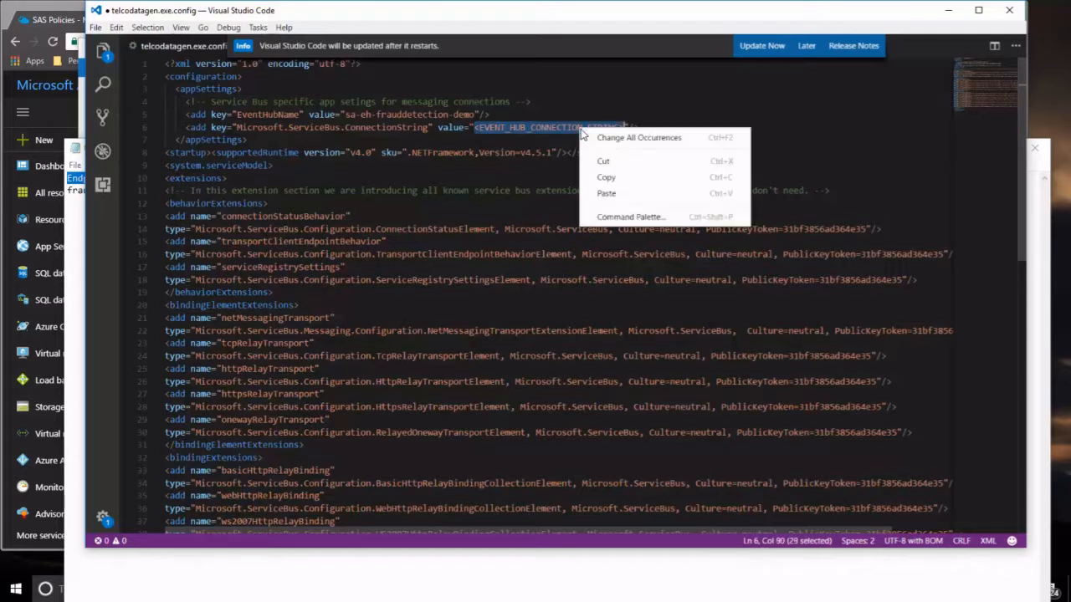
left_click(621, 191)
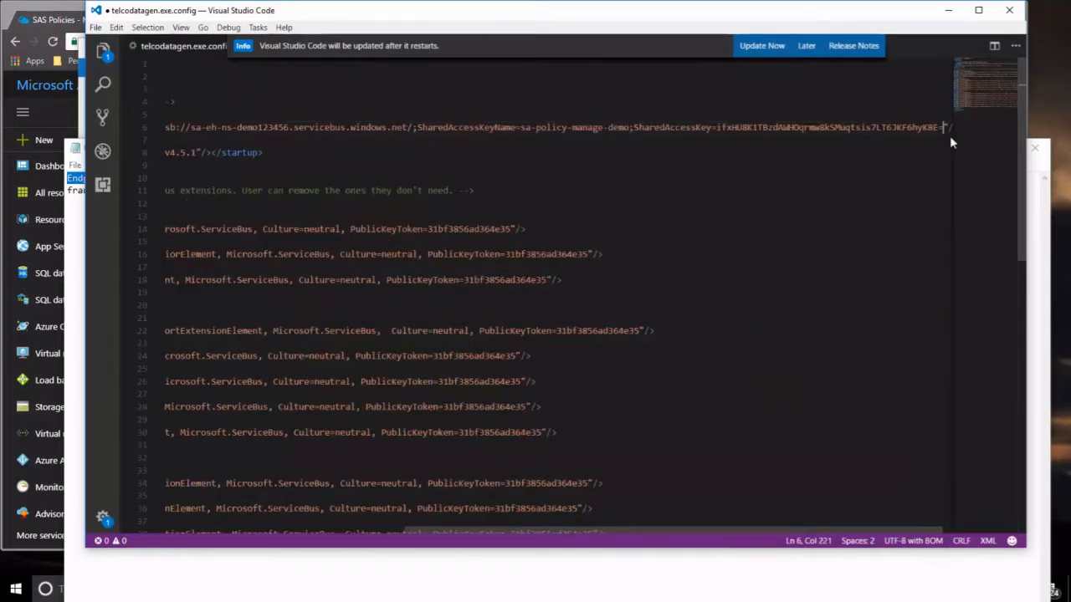
left_click_drag(843, 525, 759, 489)
scroll(753, 418, "up", 5)
left_click(621, 181)
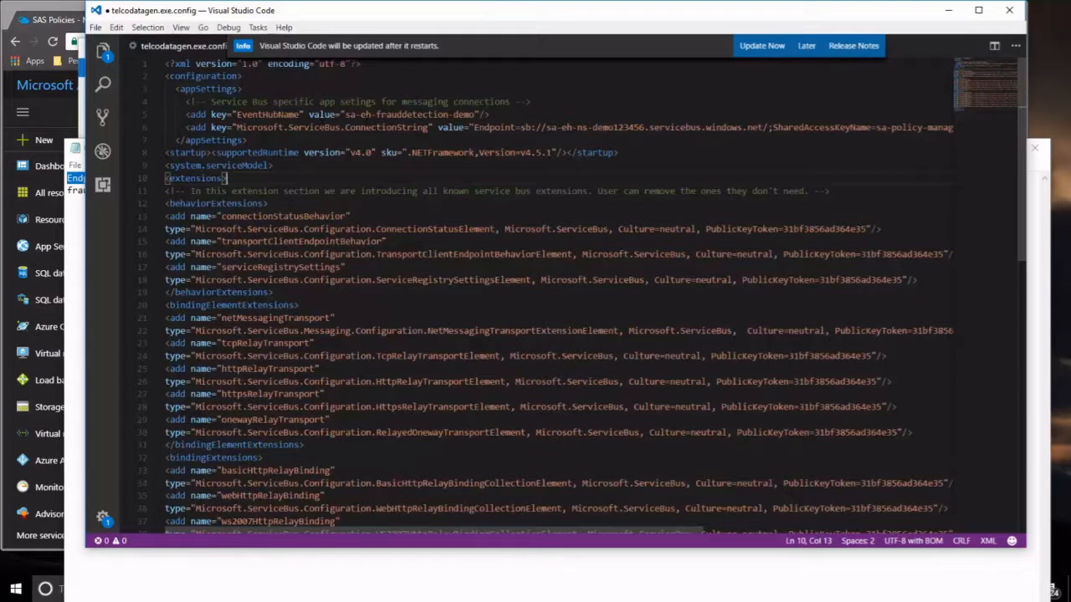
Save telcodatagen.exe.config and close Visual Studio Code.
left_click(96, 27)
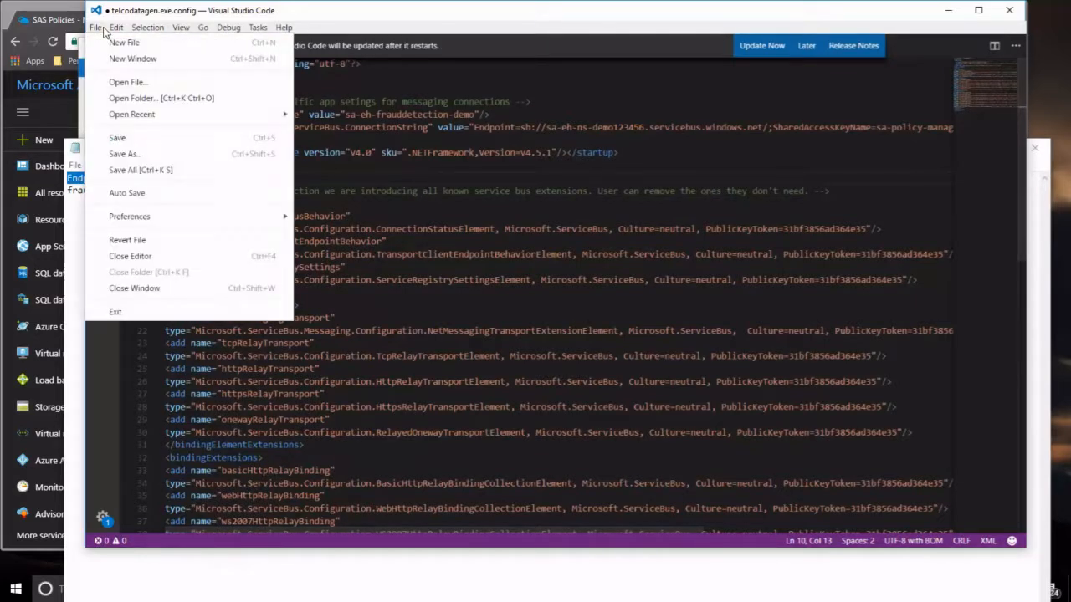
left_click(128, 131)
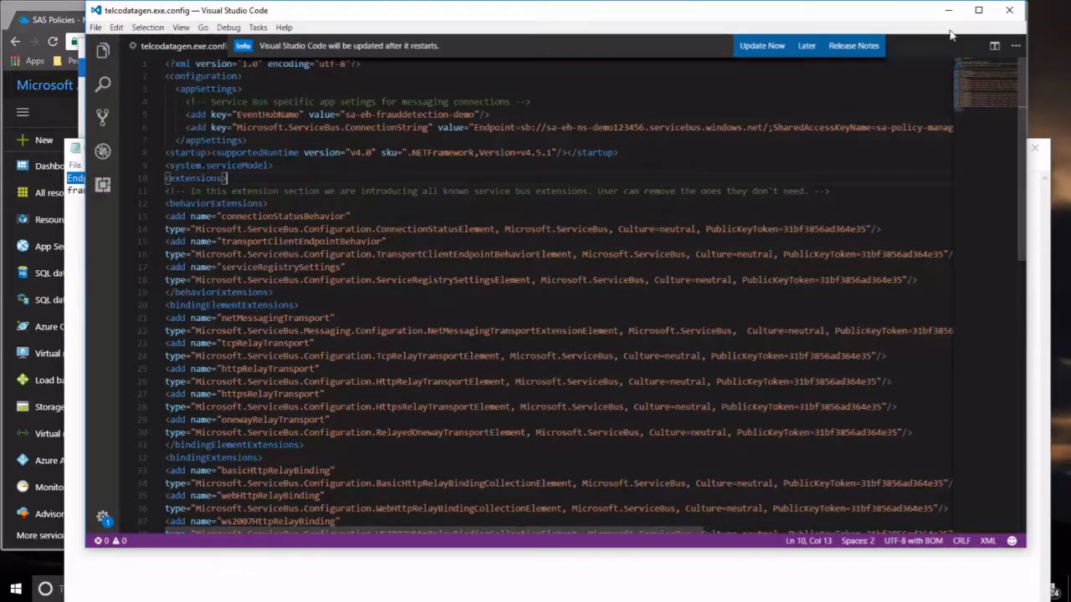
left_click(1008, 11)
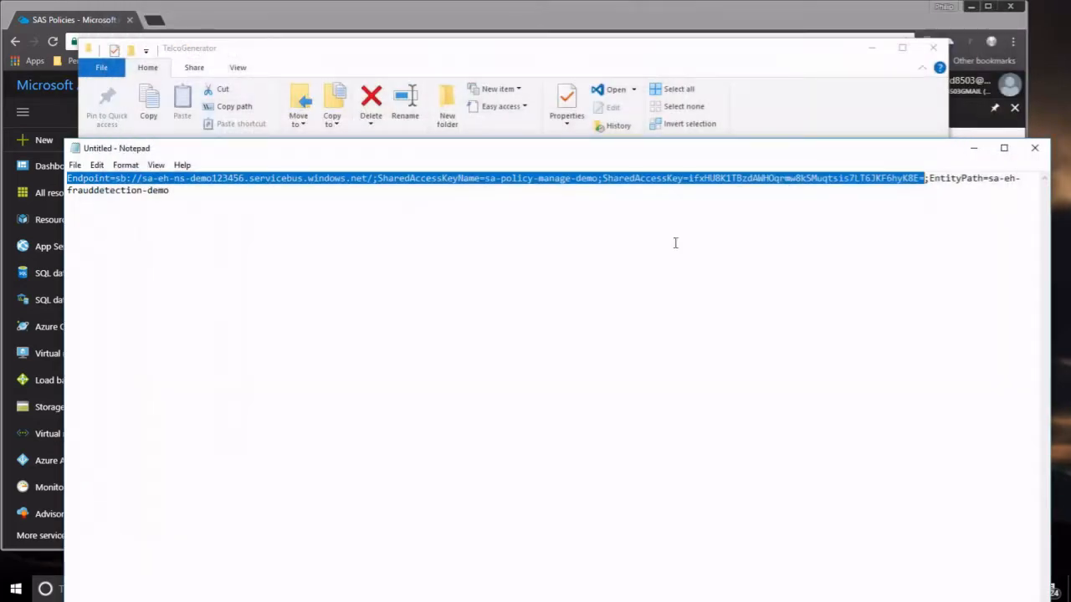
Launch Command Prompt from Windows search and move the console window aside.
left_click(785, 98)
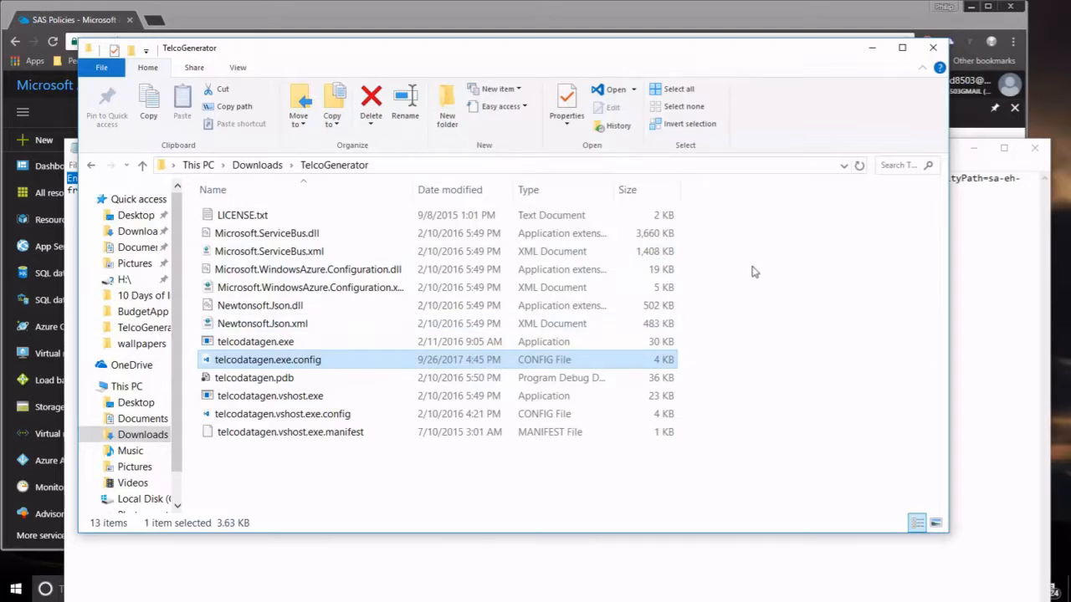
left_click(483, 581)
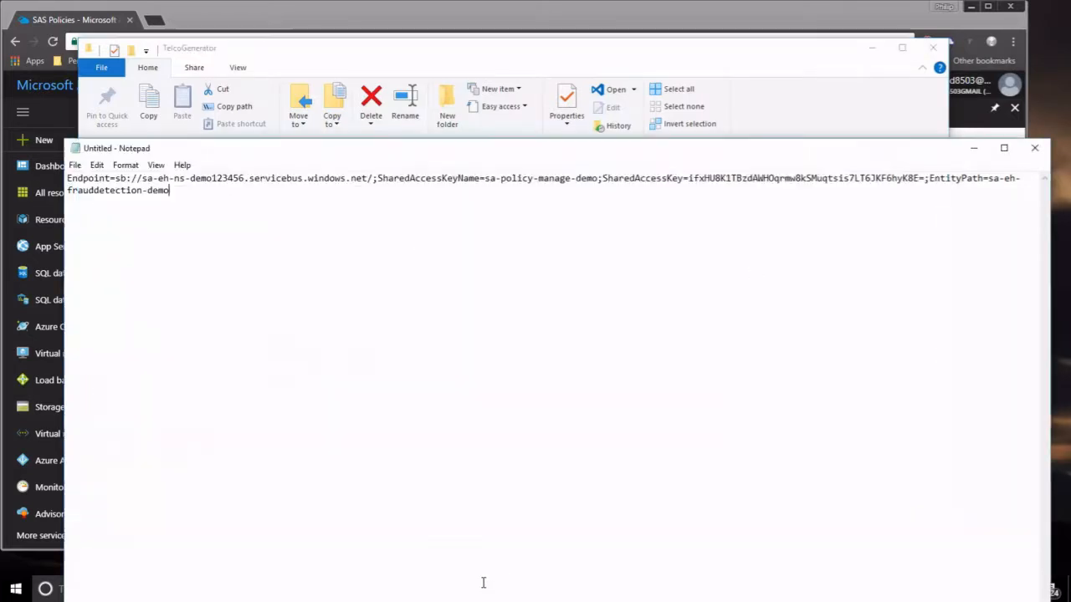
left_click(972, 148)
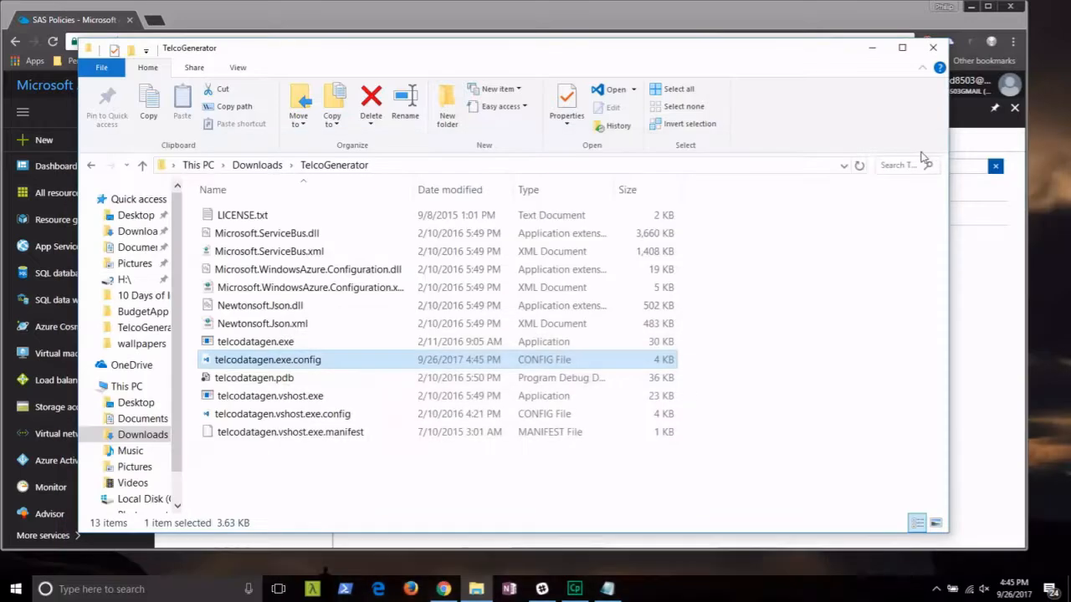
left_click(144, 591)
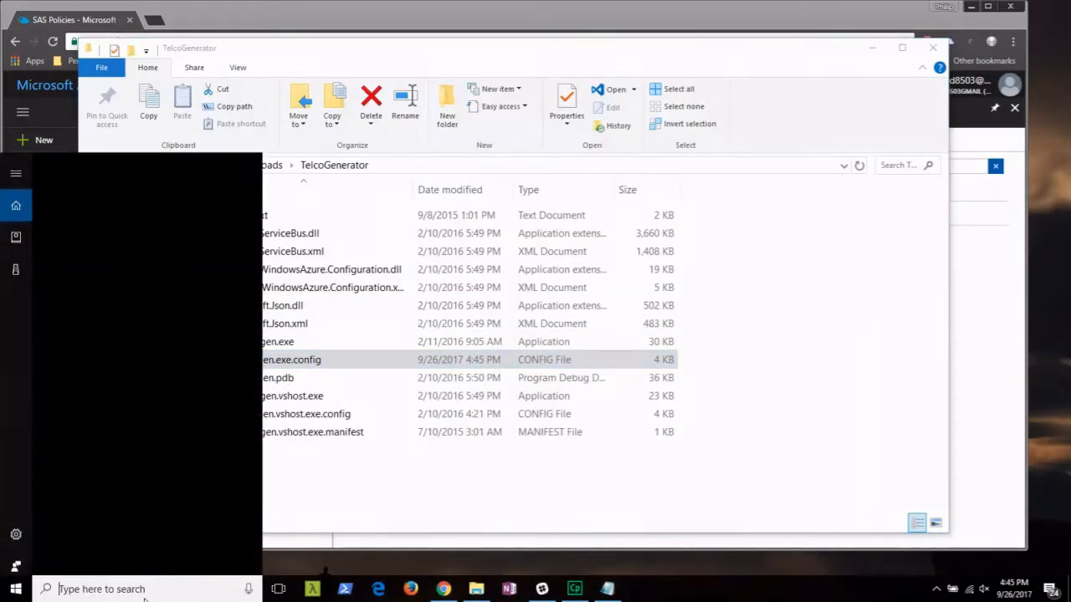
type("cmd")
key("Return")
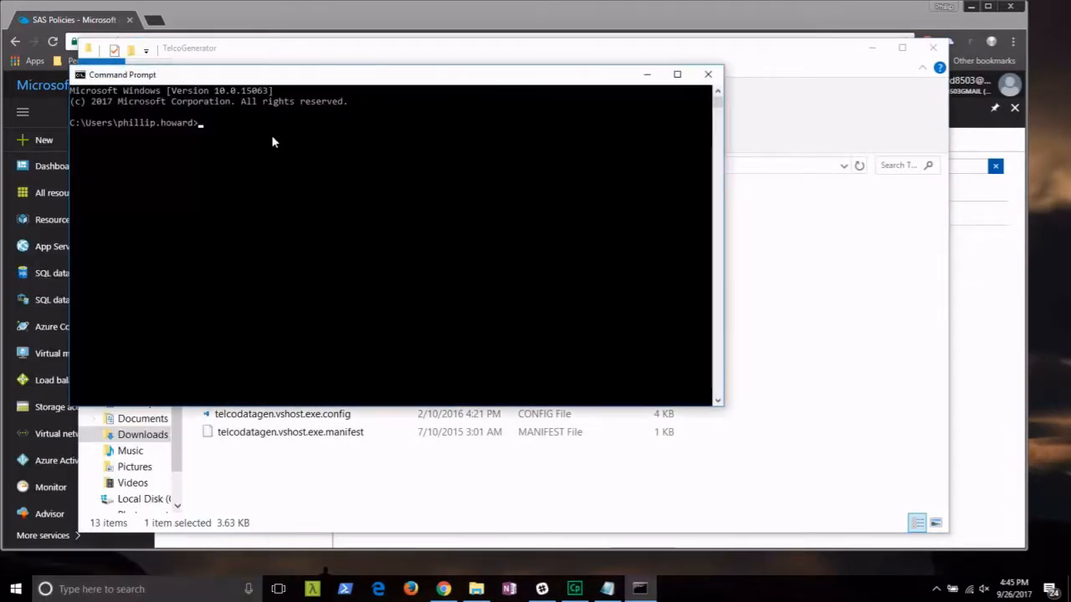
left_click_drag(311, 82, 620, 199)
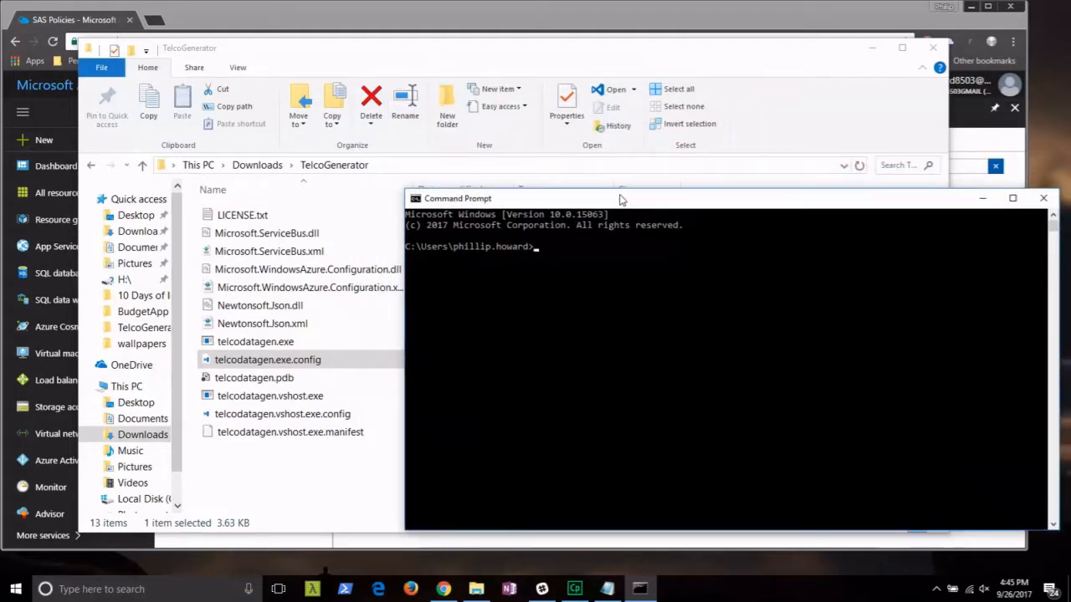
Copy the TelcoGenerator folder path and enter a cd command to it in the console.
left_click(518, 168)
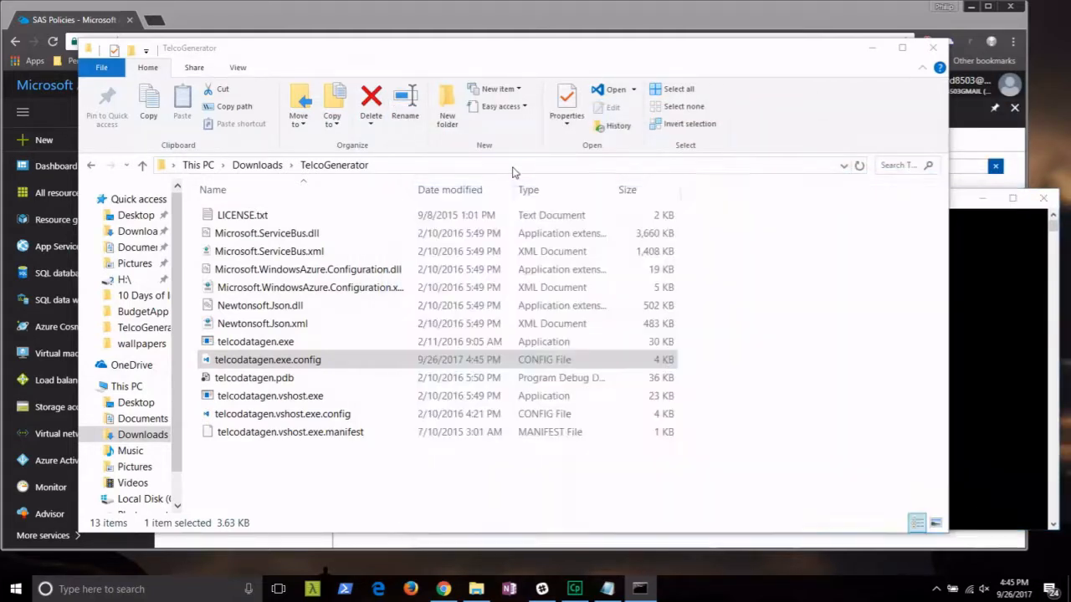
right_click(352, 164)
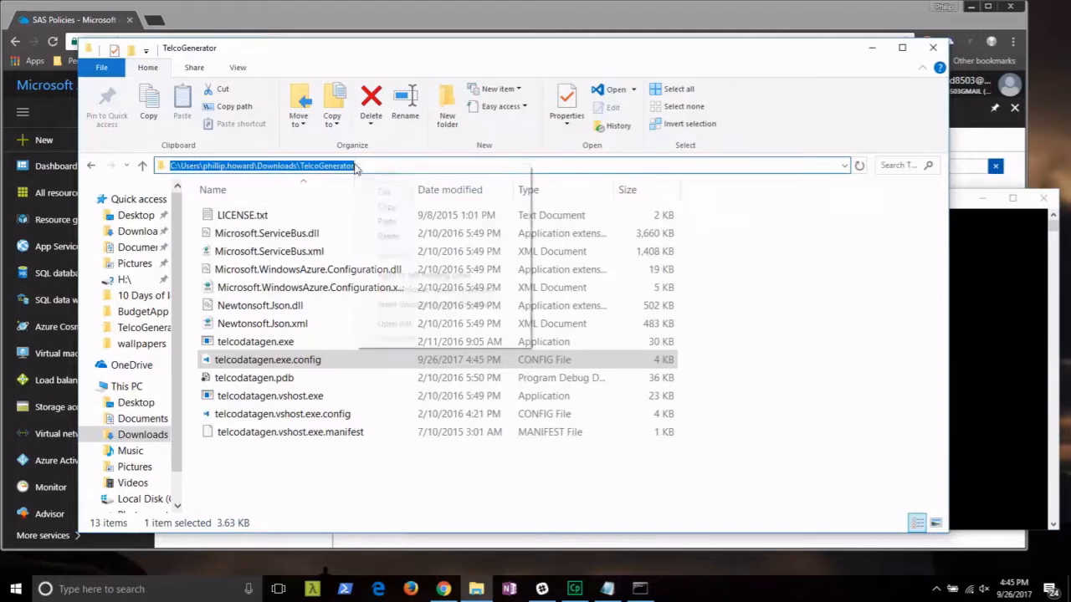
left_click(381, 208)
left_click(973, 207)
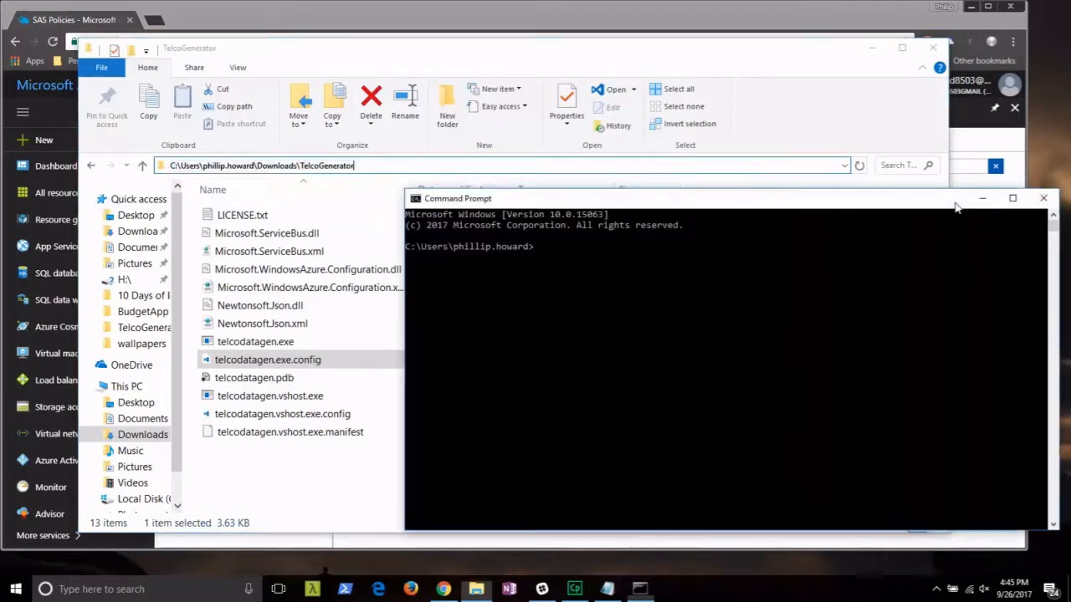
left_click(744, 259)
type("cd")
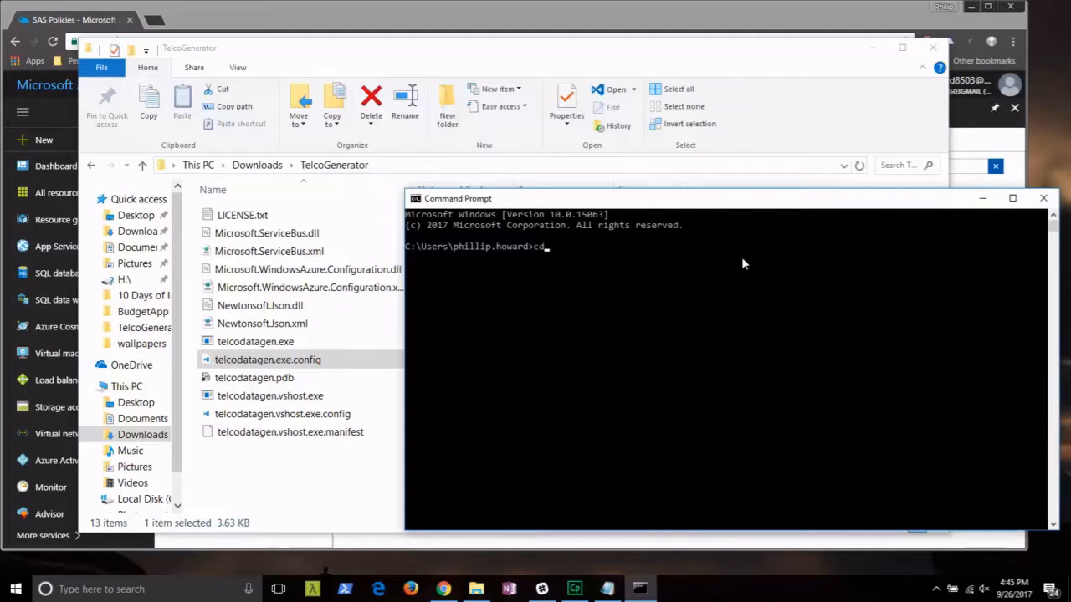
key("ctrl+v")
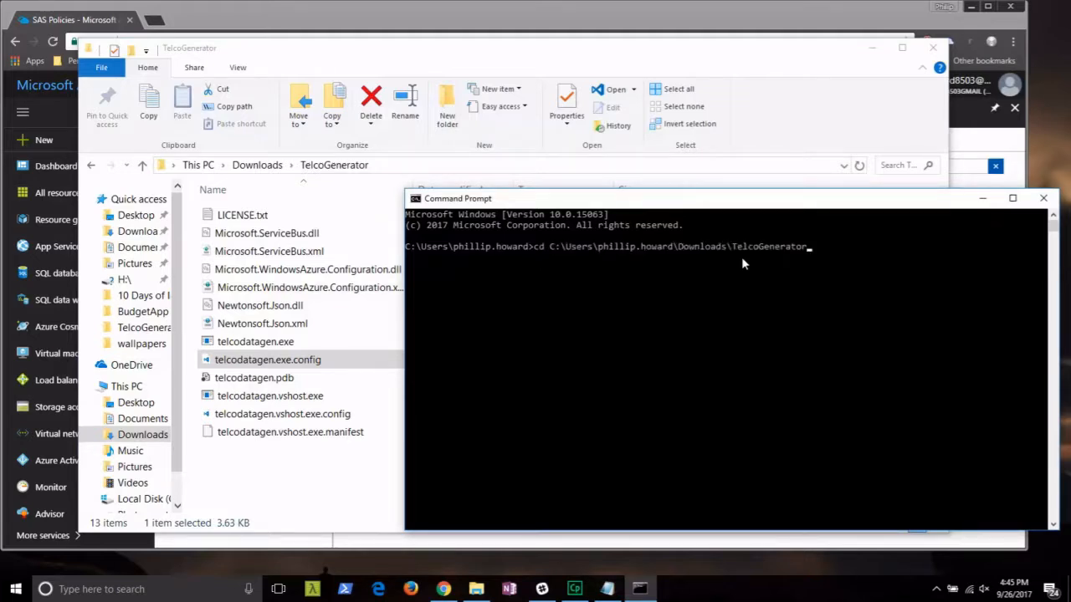
key("Return")
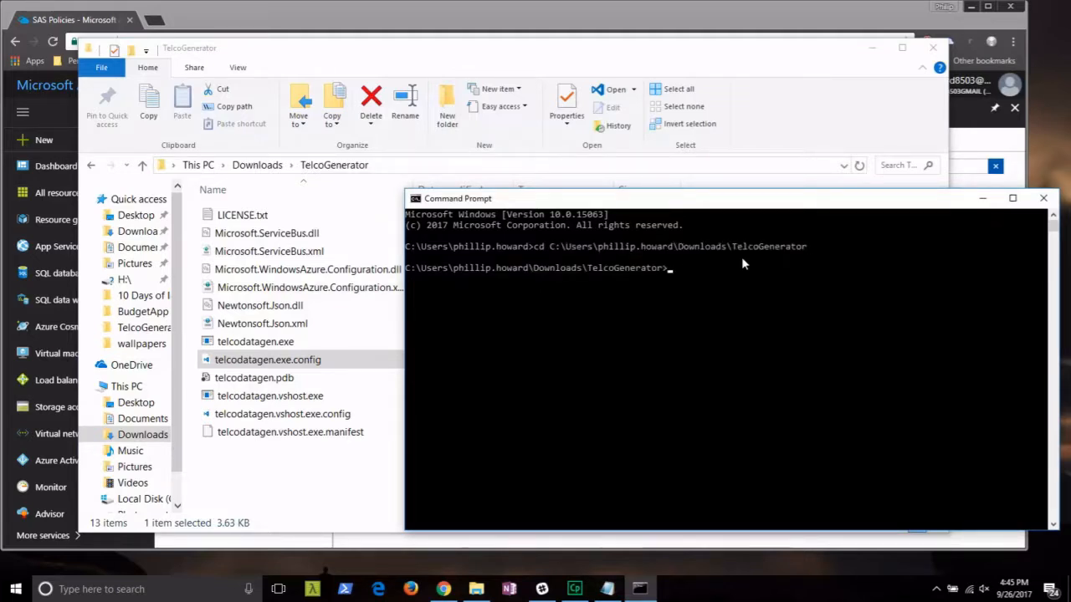
Run telcodatagen.exe with arguments 1000 0.2 2 in the console.
type("teccodatagen.e")
key("Tab")
type("1000")
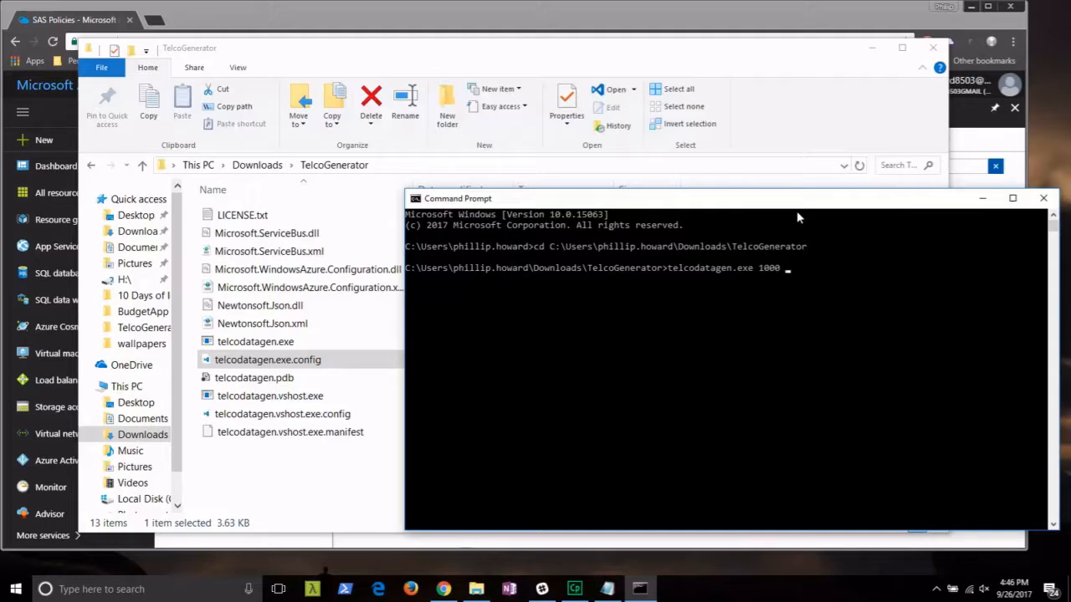
type(" 0.2")
left_click_drag(797, 211, 707, 203)
type("2")
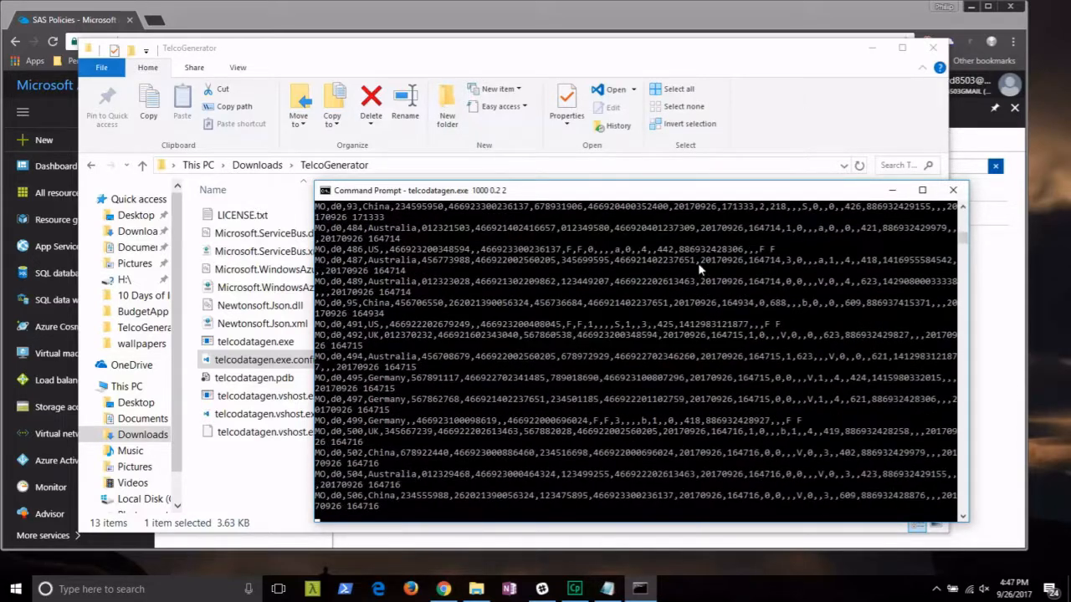
Minimize the console and folder window, and close all the Event Hub portal pages.
left_click(892, 191)
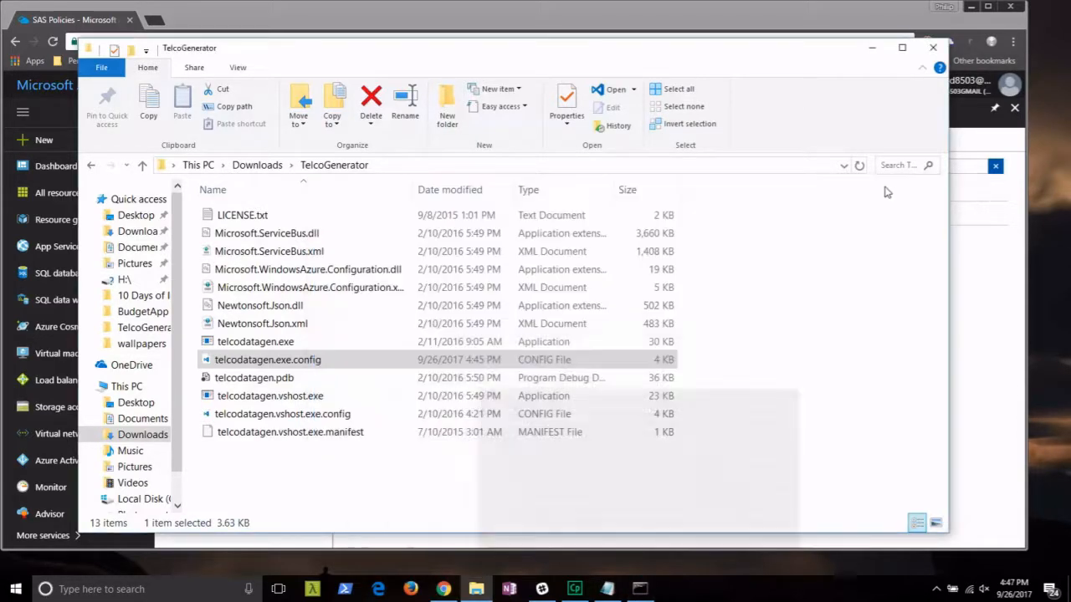
left_click(873, 50)
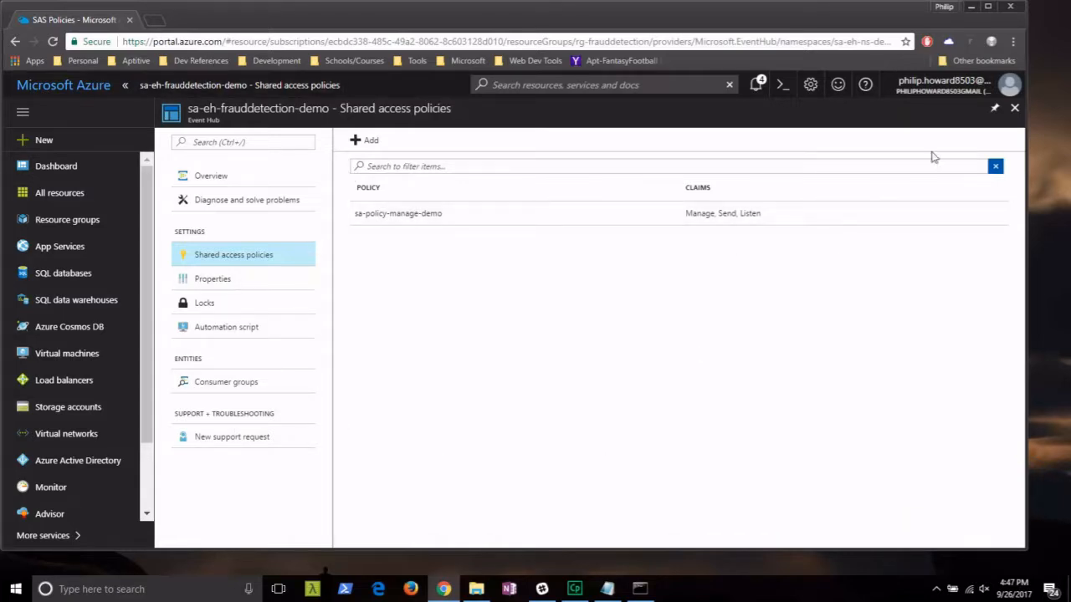
left_click(1014, 111)
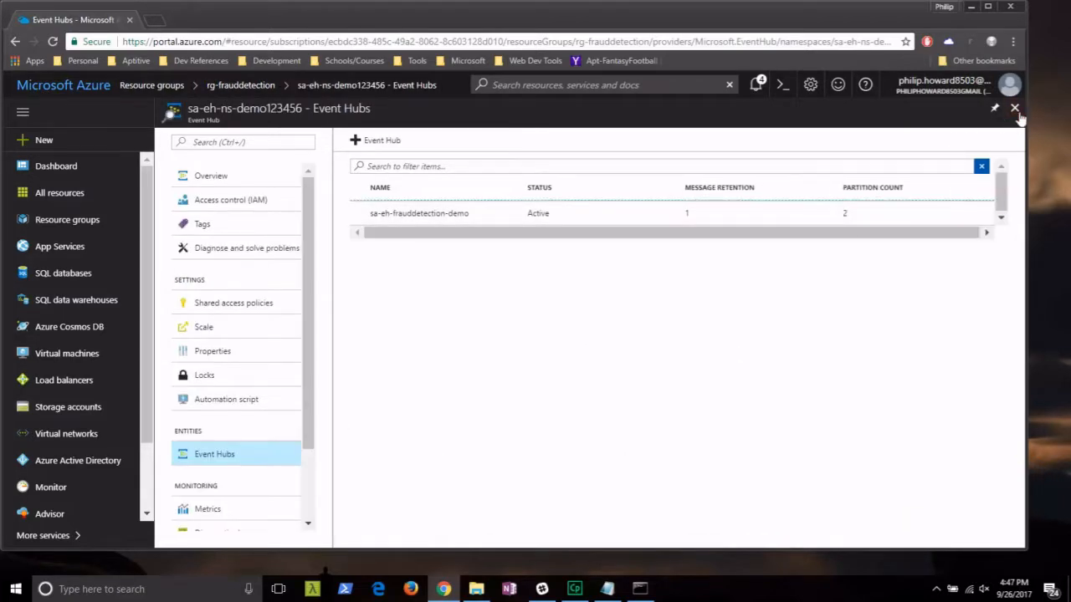
left_click(1014, 109)
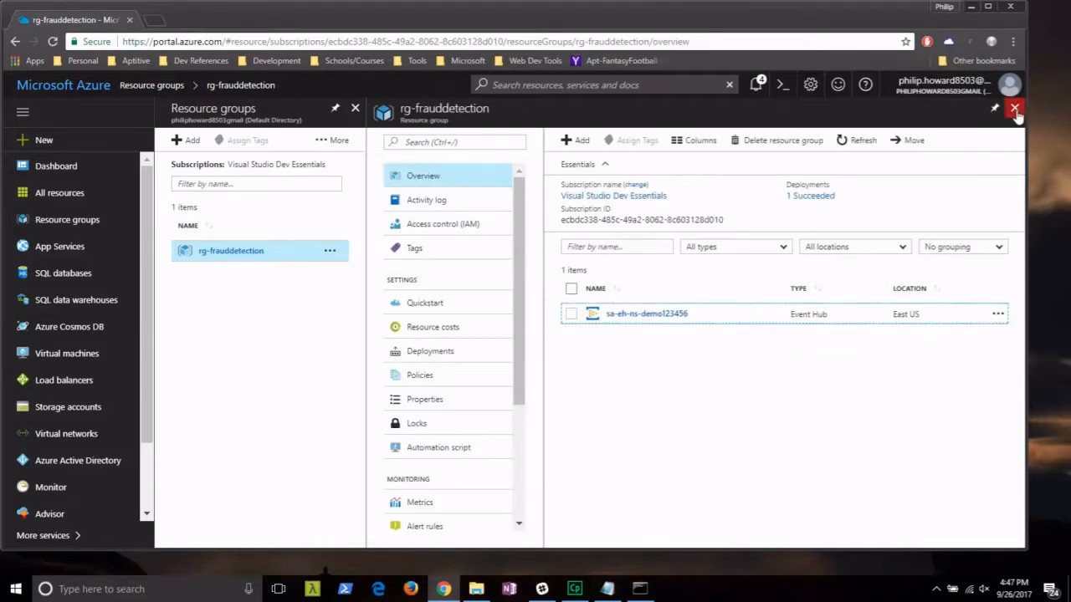
left_click(1015, 110)
left_click(1013, 108)
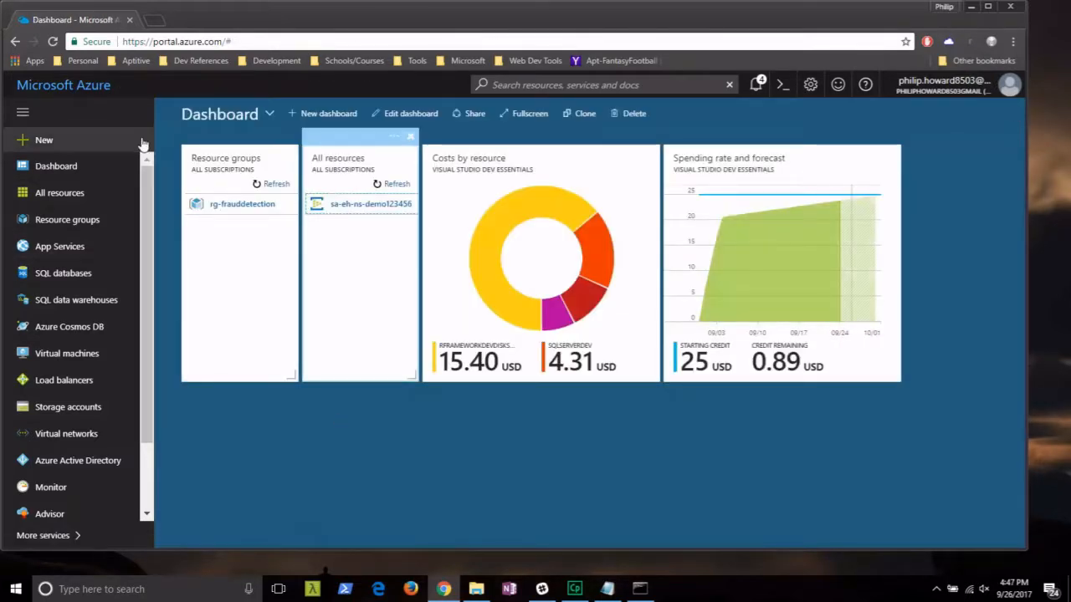
Start a new Stream Analytics job from the Internet of Things category.
left_click(45, 140)
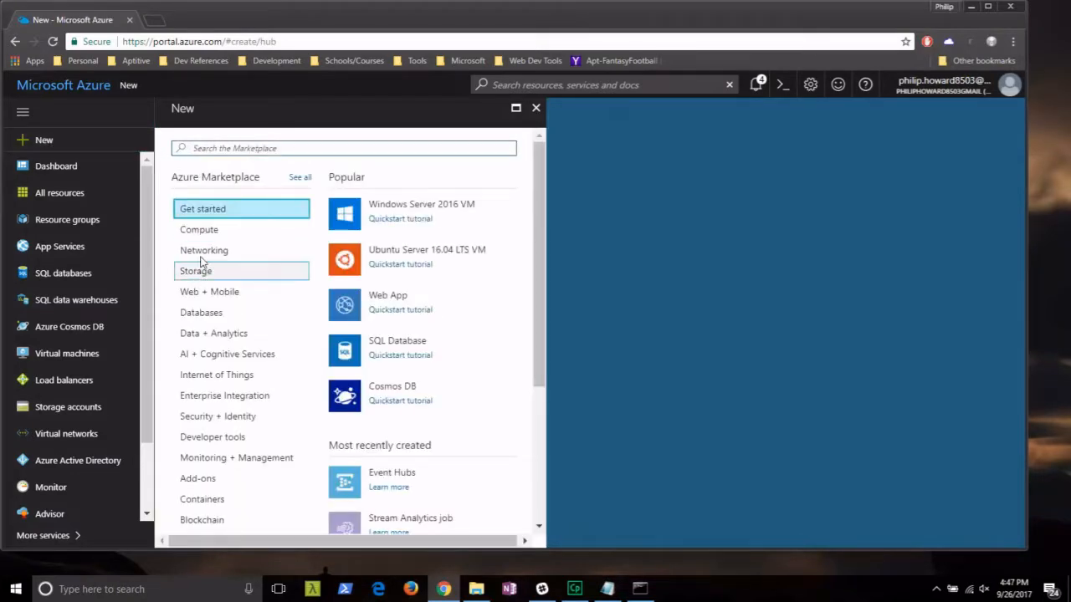
left_click(243, 380)
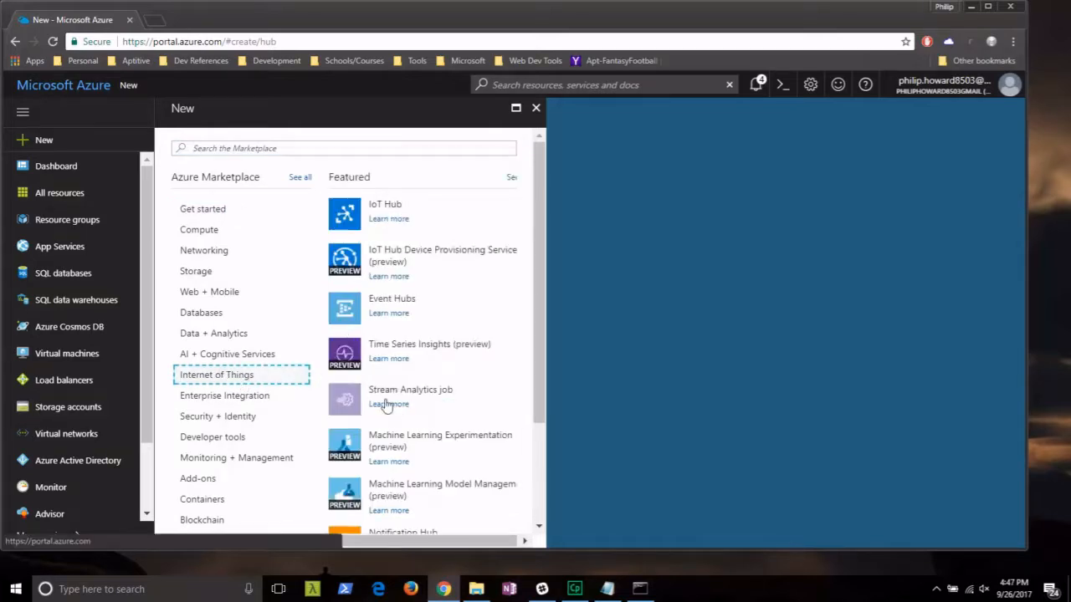
left_click(424, 399)
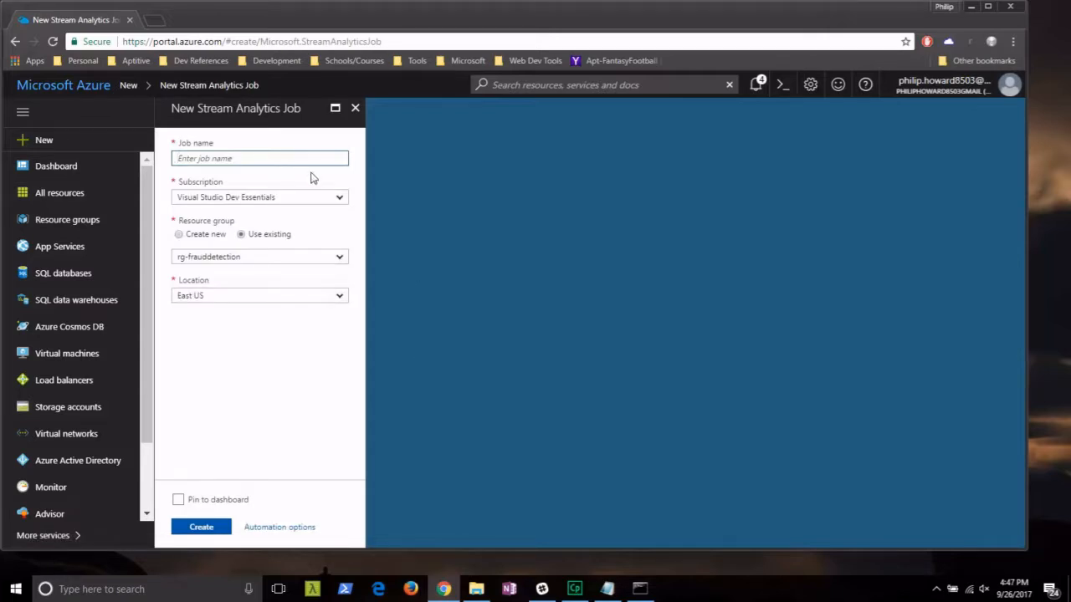
Name the job sa_frauddetection_demo in rg-frauddetection, East US, and create it.
type("sa_frauddetection_demo")
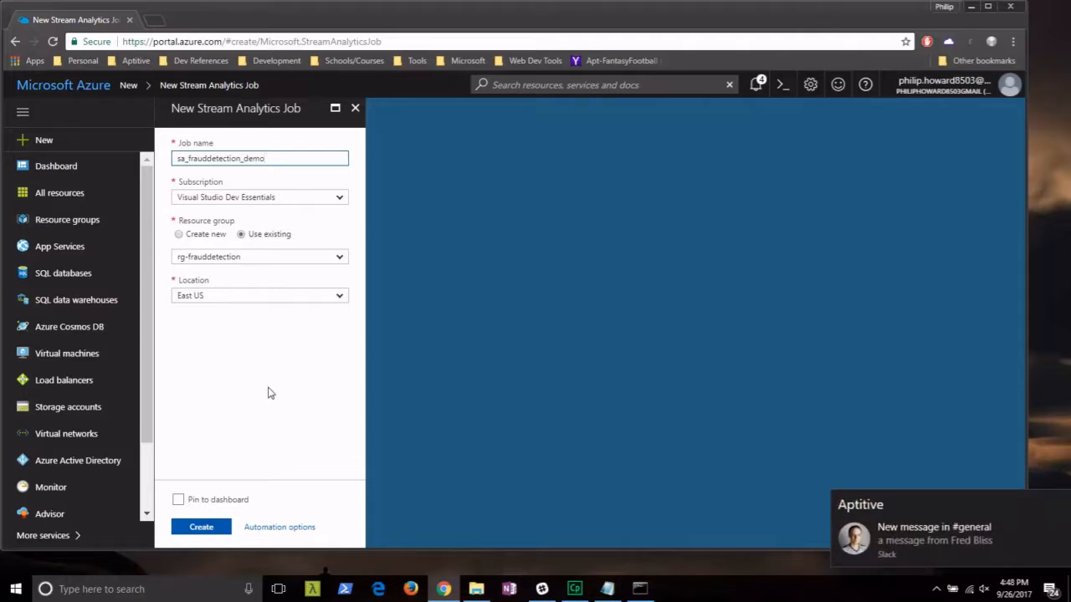
left_click(206, 528)
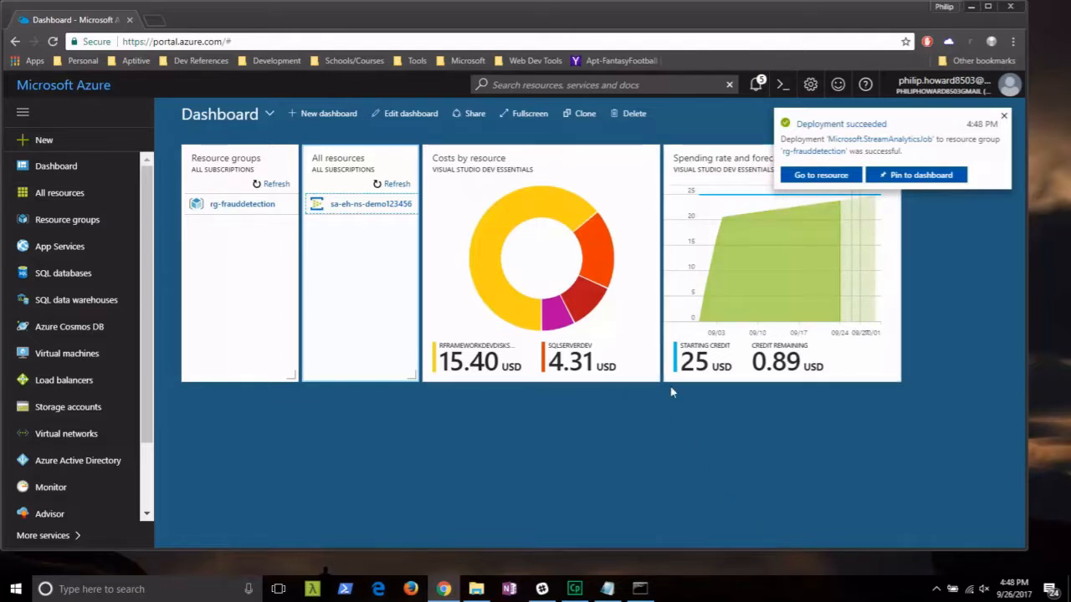
Open the sa_frauddetection_demo job from rg-frauddetection and add a new input.
mouse_move(194, 330)
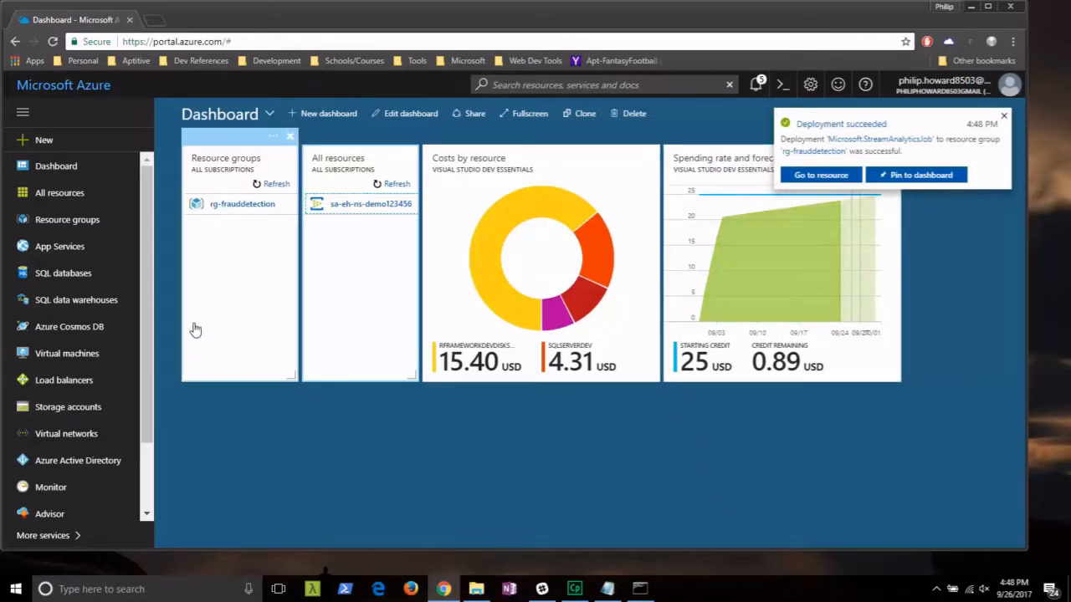
left_click(70, 221)
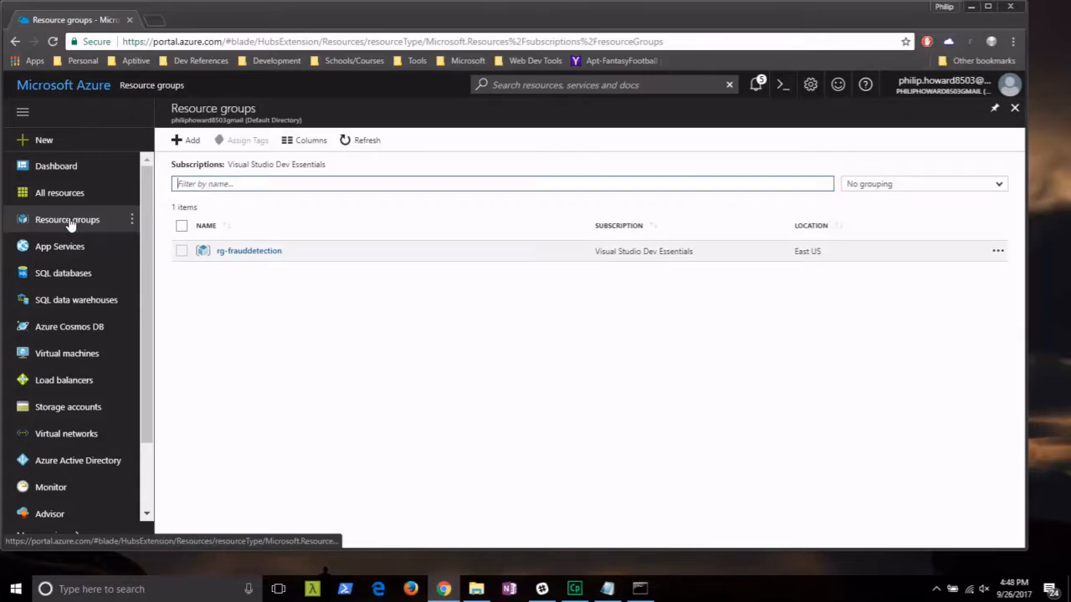
left_click(242, 252)
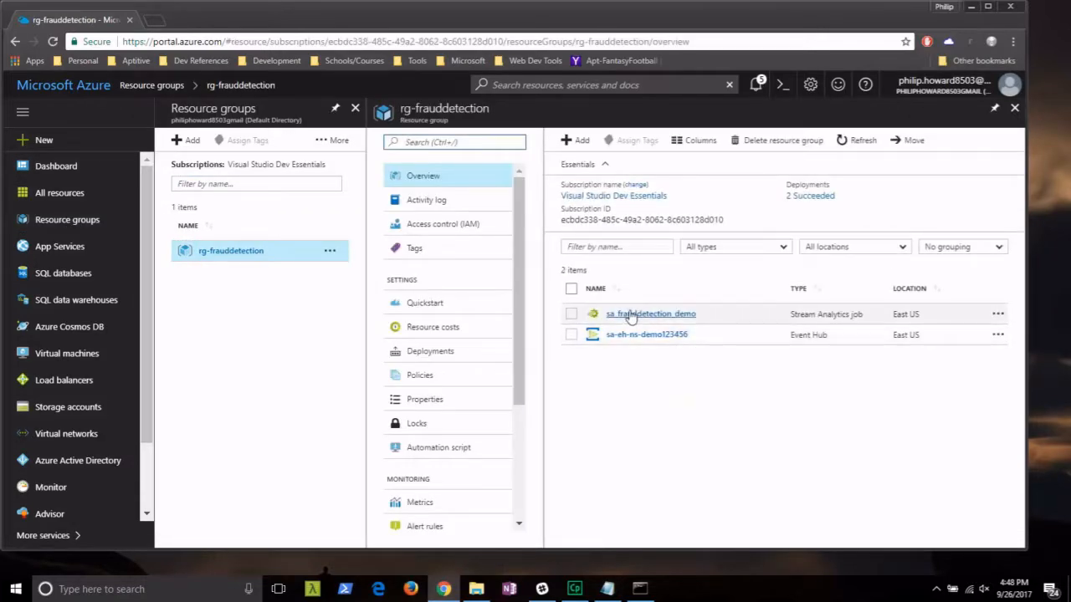
left_click(631, 315)
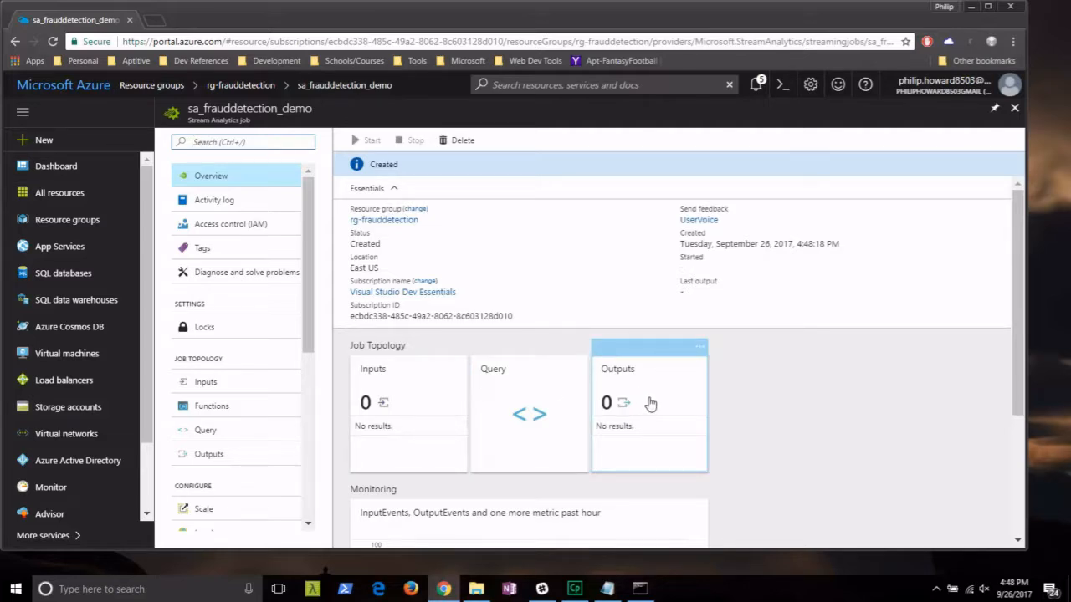
left_click(423, 414)
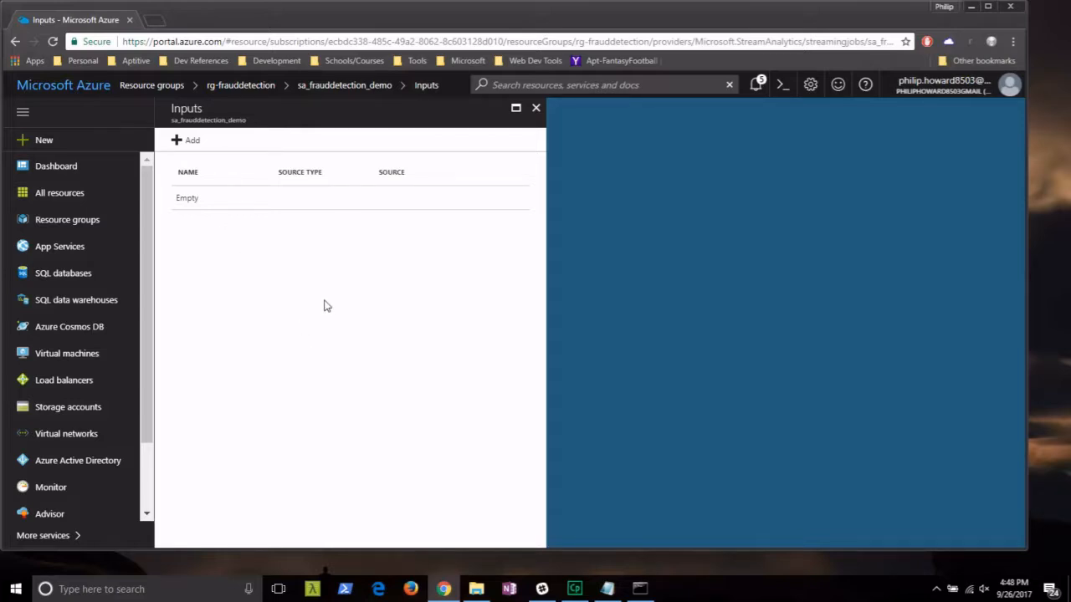
left_click(201, 148)
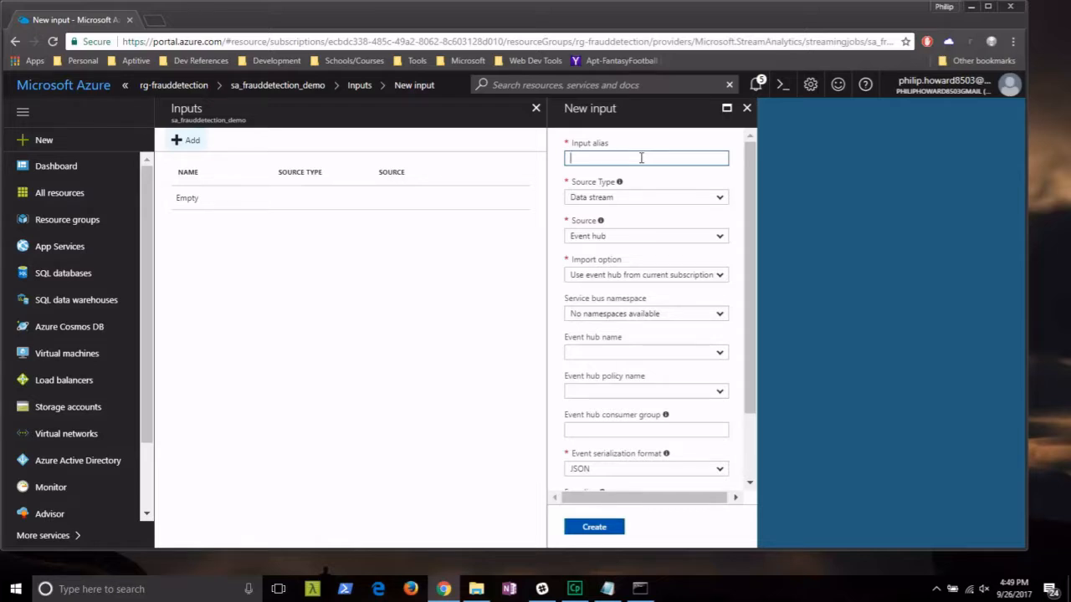
Name the input CallStream, keep Event hub as source, and provide event hub settings manually.
type("CallStream")
left_click(718, 237)
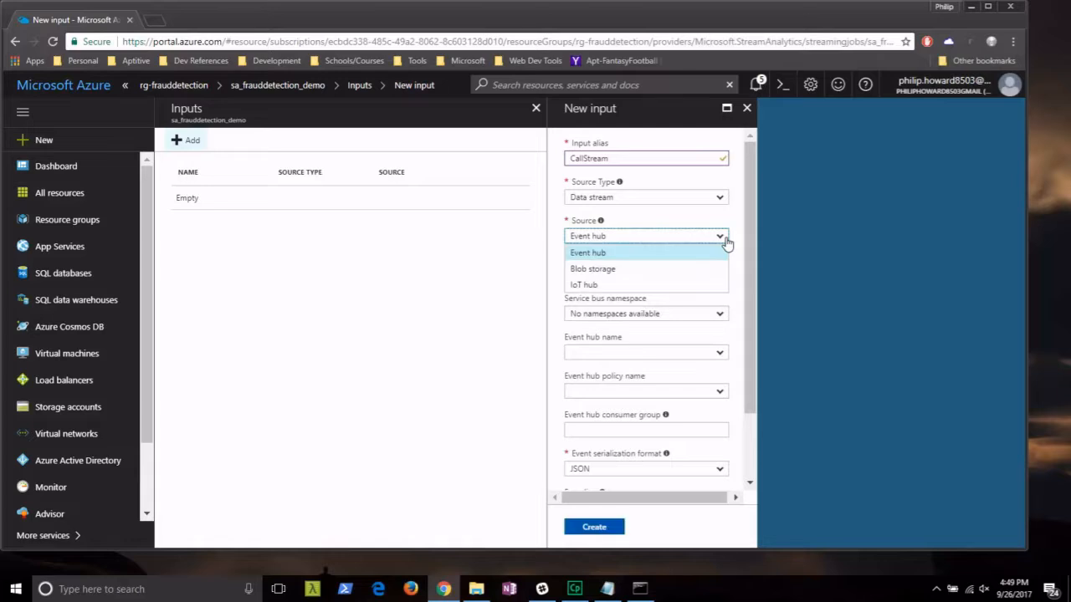
left_click(721, 237)
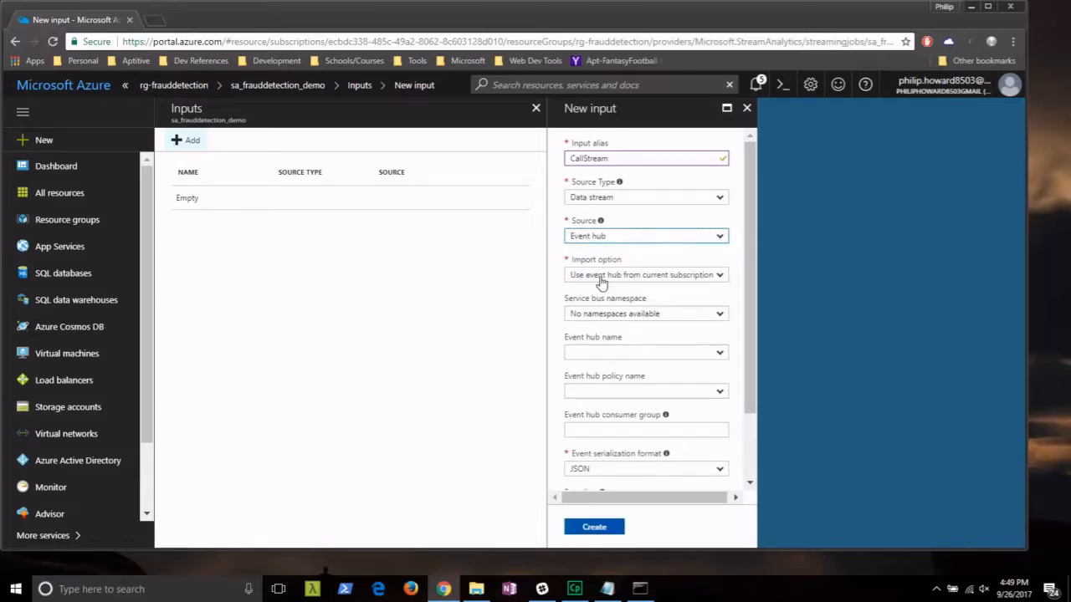
left_click(721, 276)
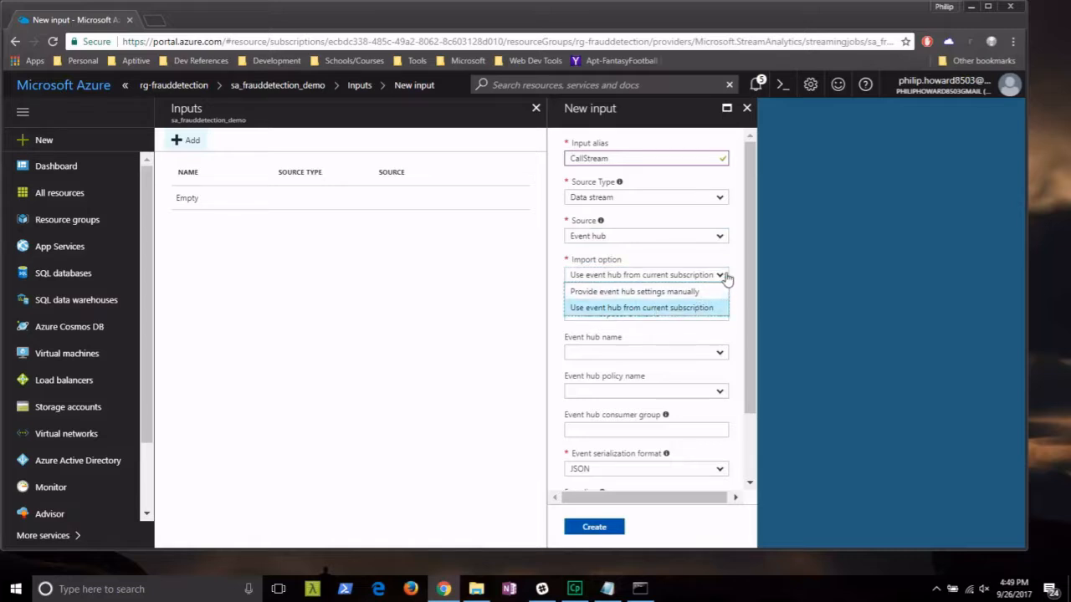
left_click(697, 308)
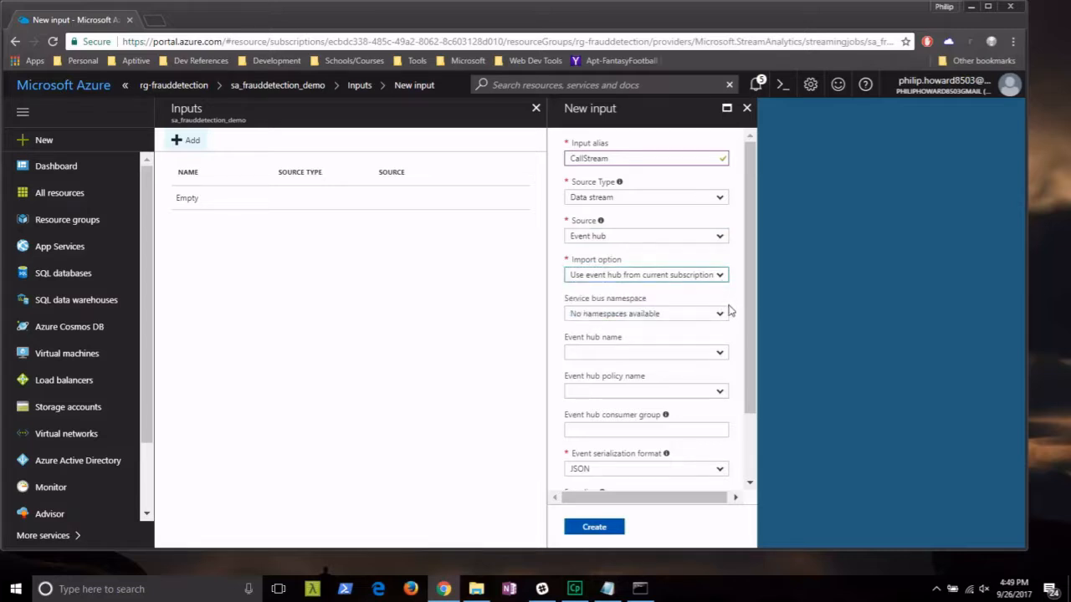
left_click(722, 313)
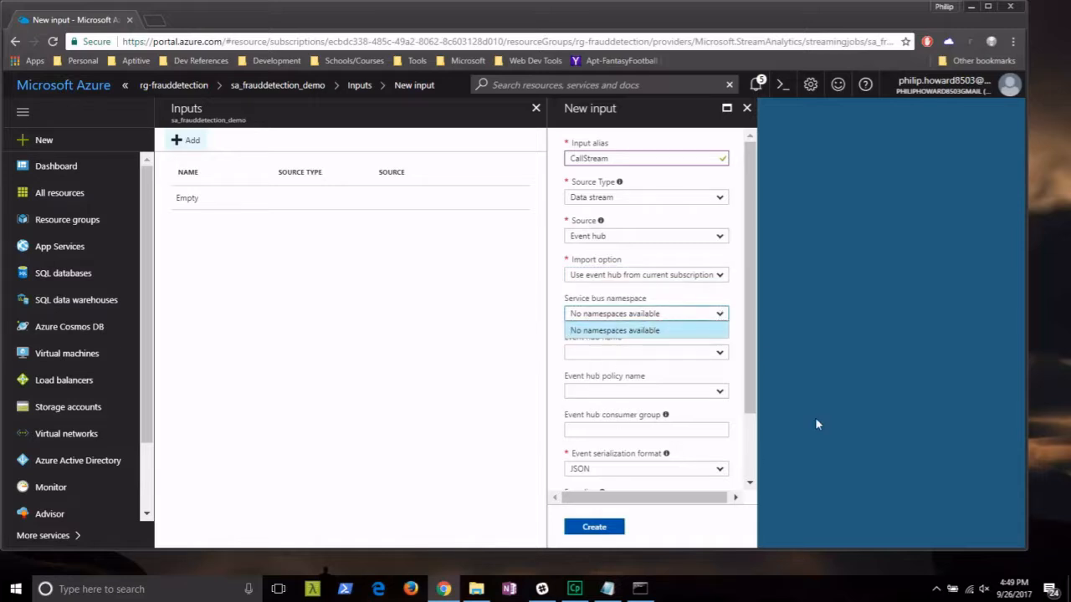
left_click(723, 313)
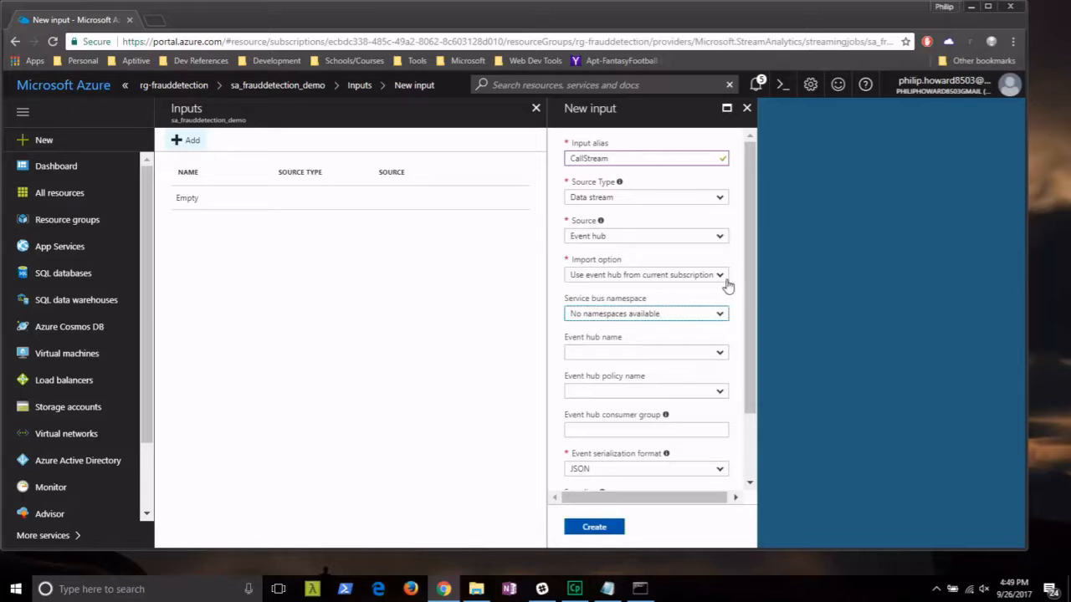
left_click(724, 283)
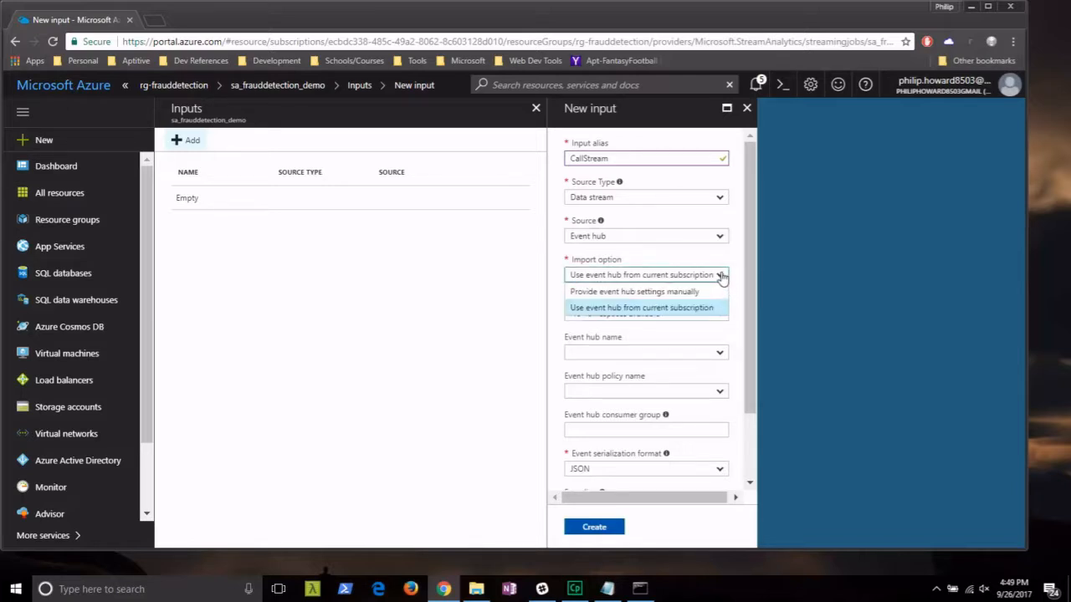
left_click(658, 291)
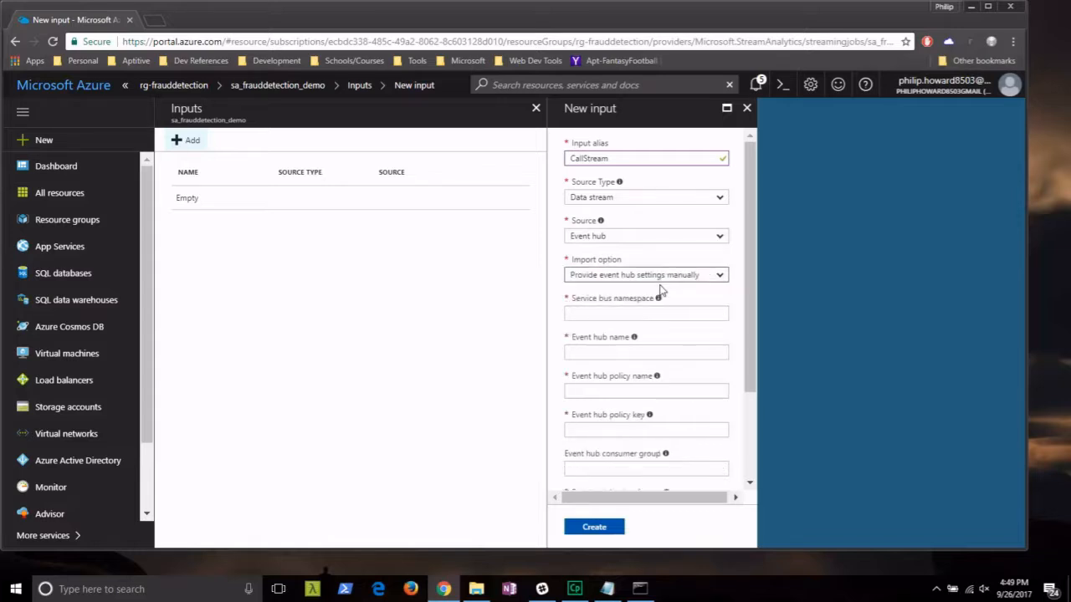
Enter namespace sa-eh-ns-demo123456, event hub sa-eh-frauddetection-demo and policy sa-policy-manage-demo.
left_click(606, 316)
type("s-demo123456")
key("Tab")
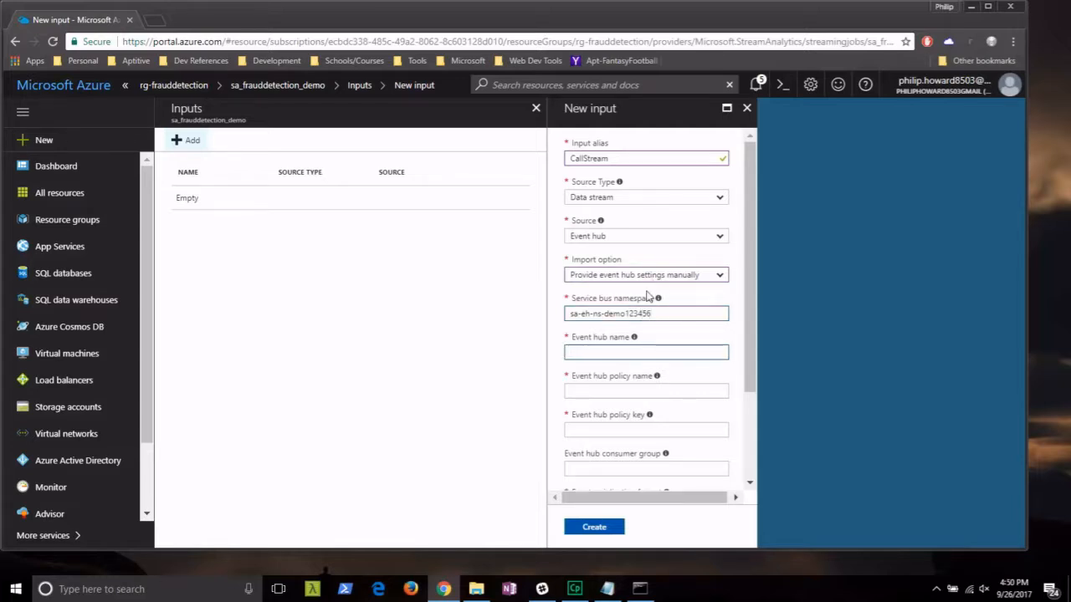
type("sa-eh-frauddetection-demo")
left_click(616, 390)
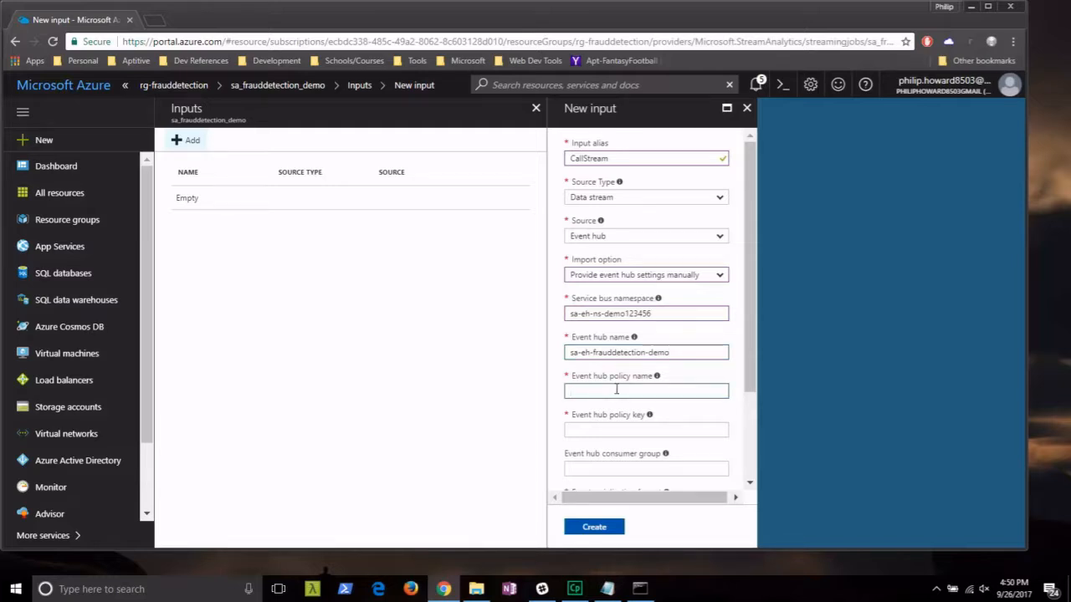
type("sa-policy-manage-demo")
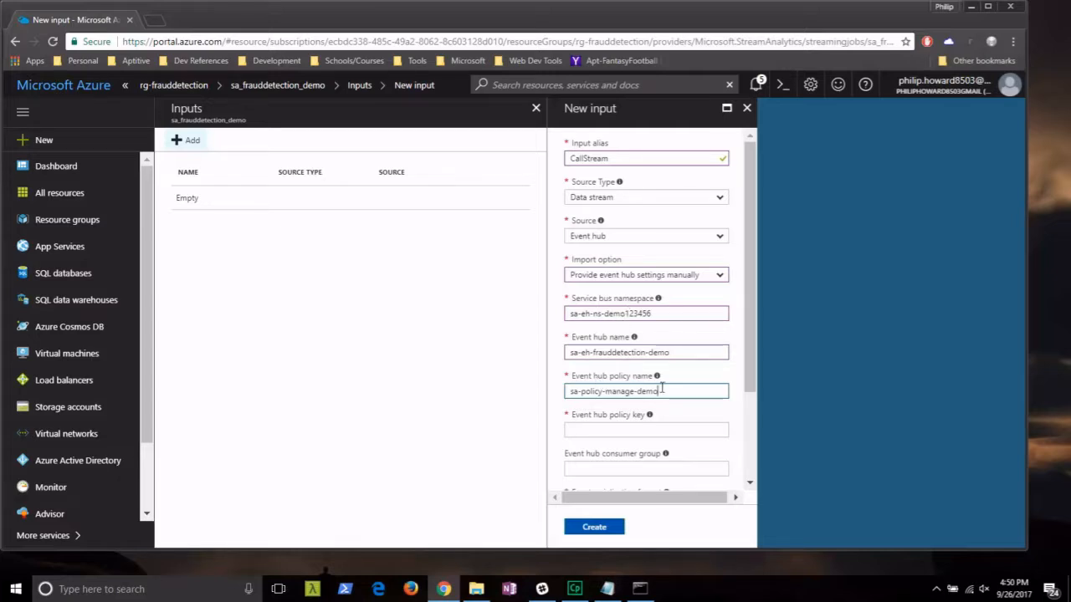
left_click(591, 430)
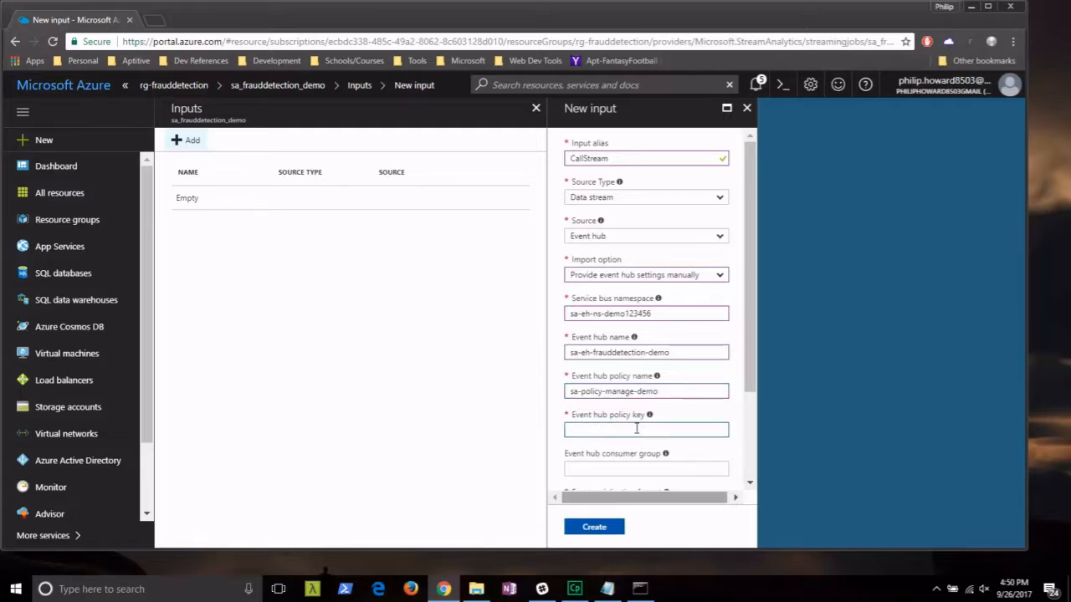
left_click(609, 590)
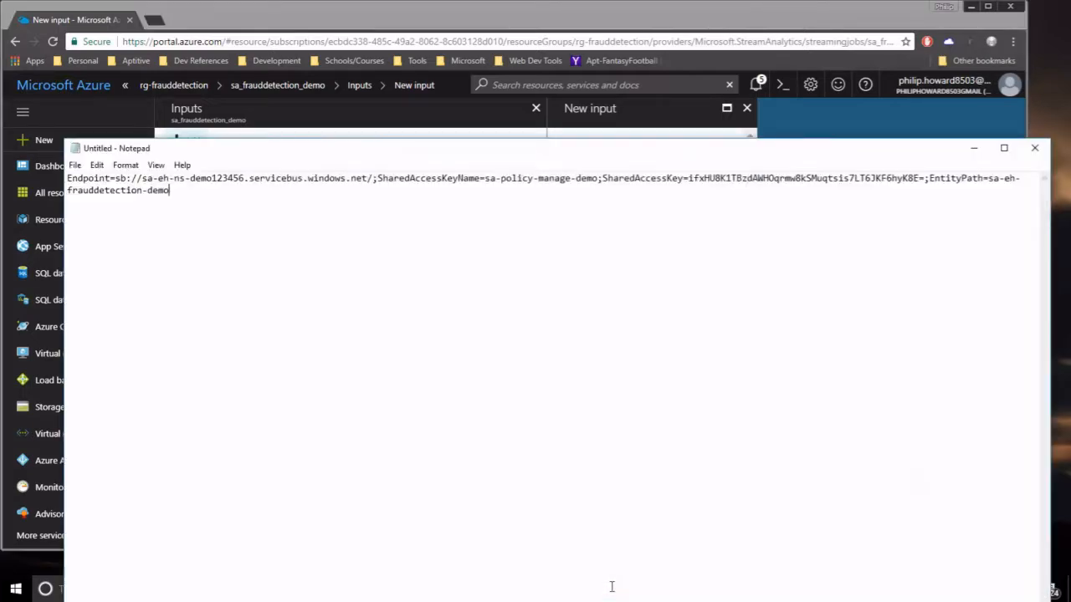
Copy the SharedAccessKey value from Notepad into the input's event hub policy key field.
left_click_drag(304, 153, 264, 137)
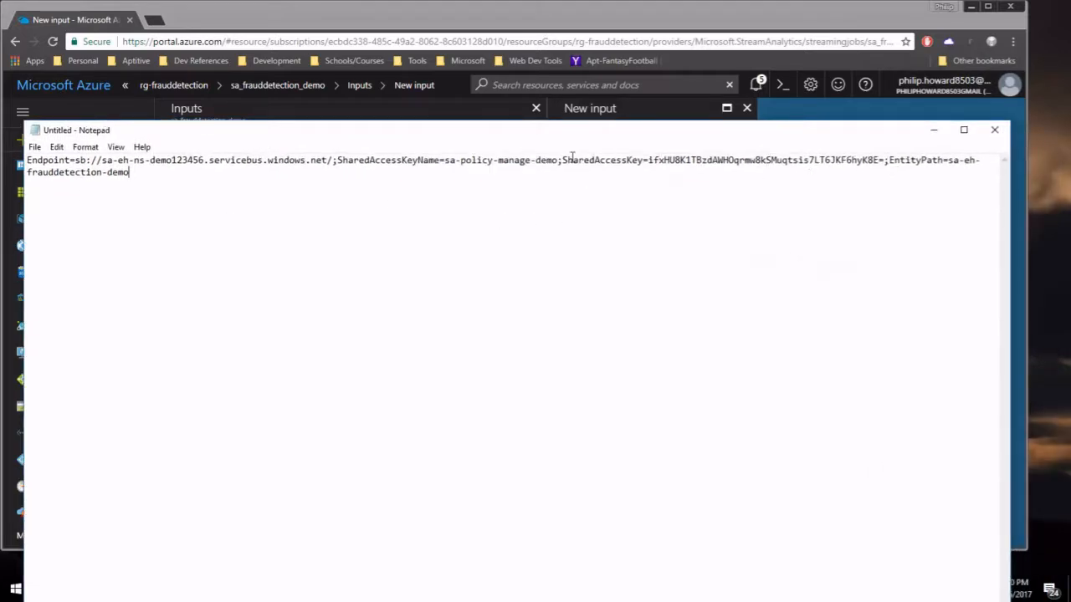
left_click_drag(562, 160, 885, 163)
left_click(649, 162)
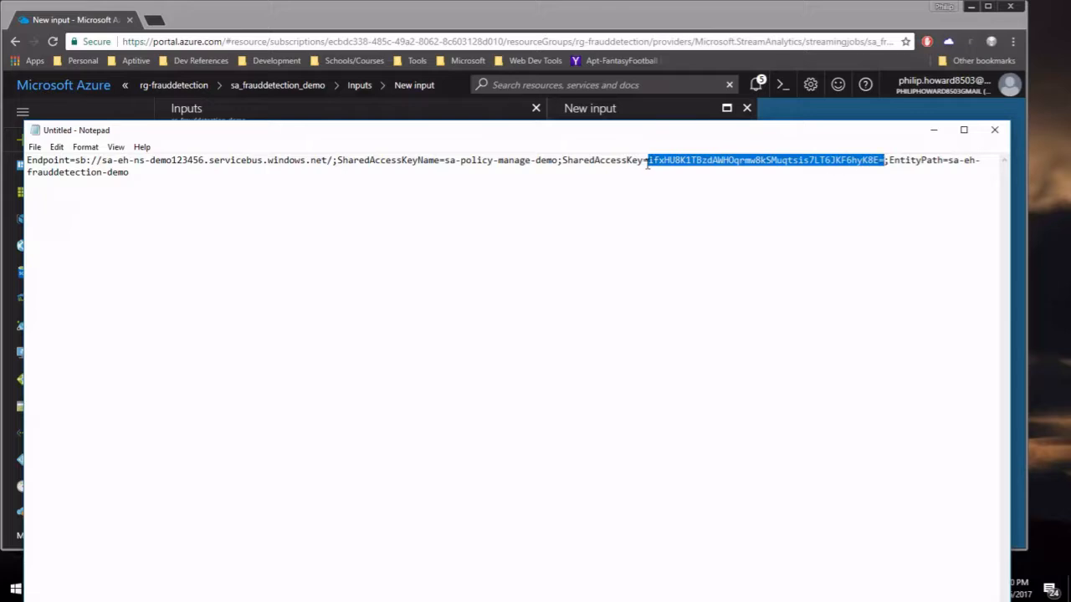
right_click(871, 159)
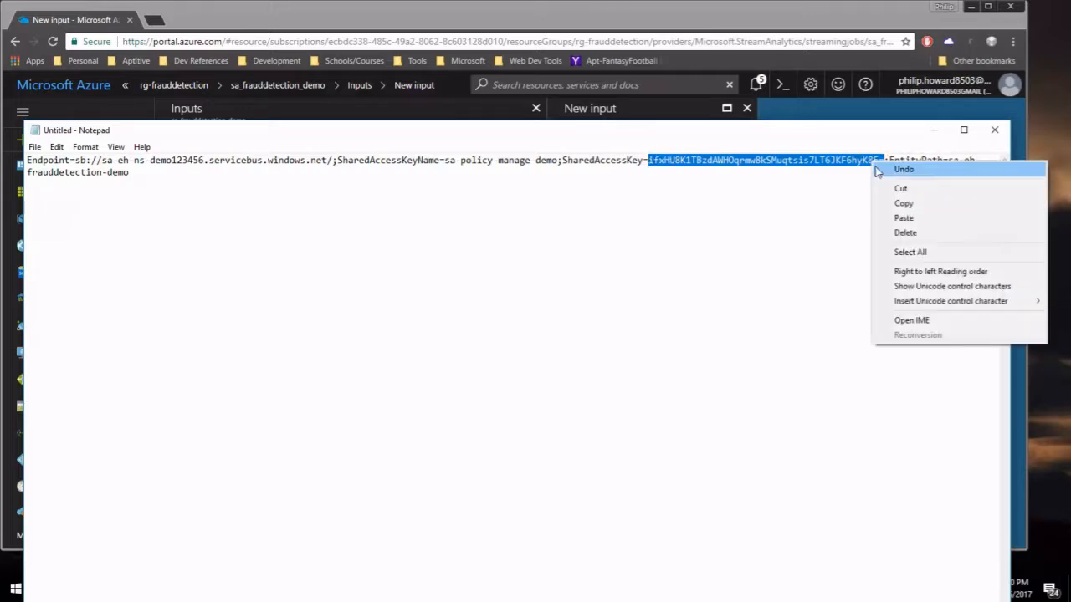
left_click(892, 200)
left_click(755, 22)
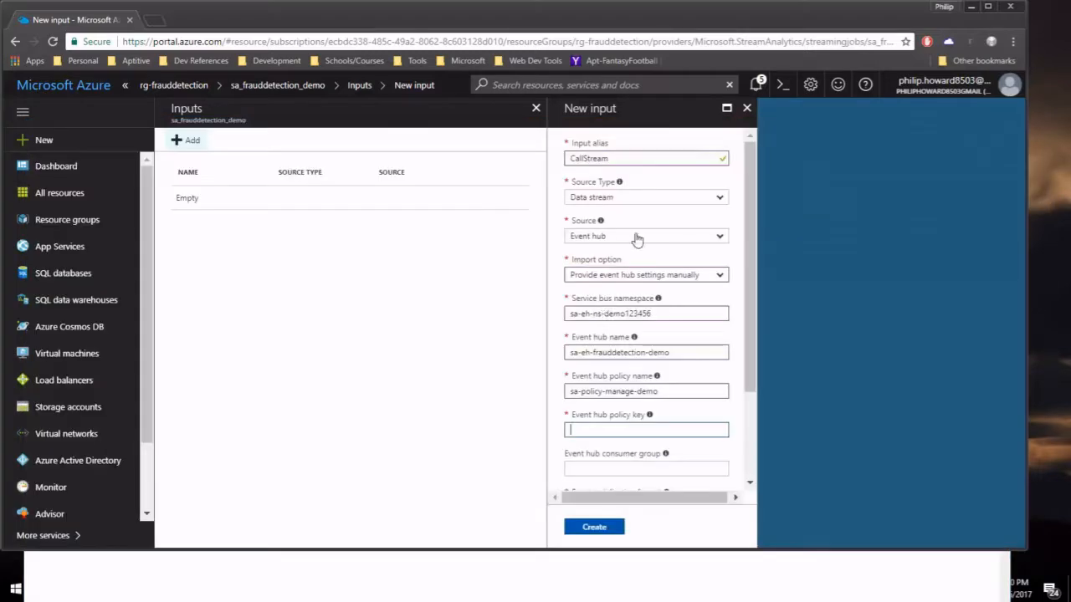
right_click(625, 428)
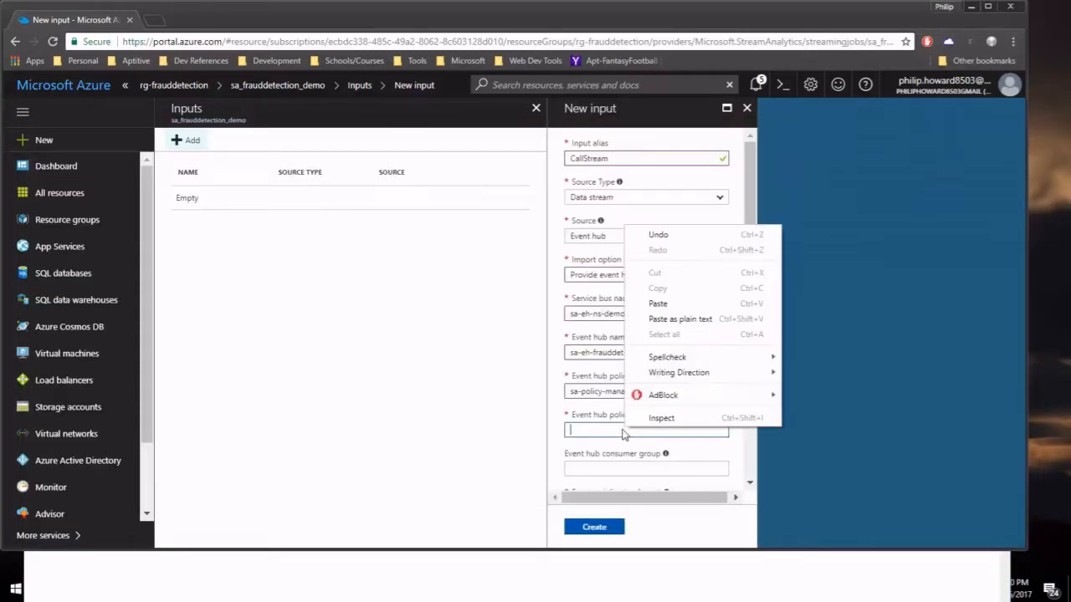
left_click(658, 304)
scroll(700, 459, "down", 3)
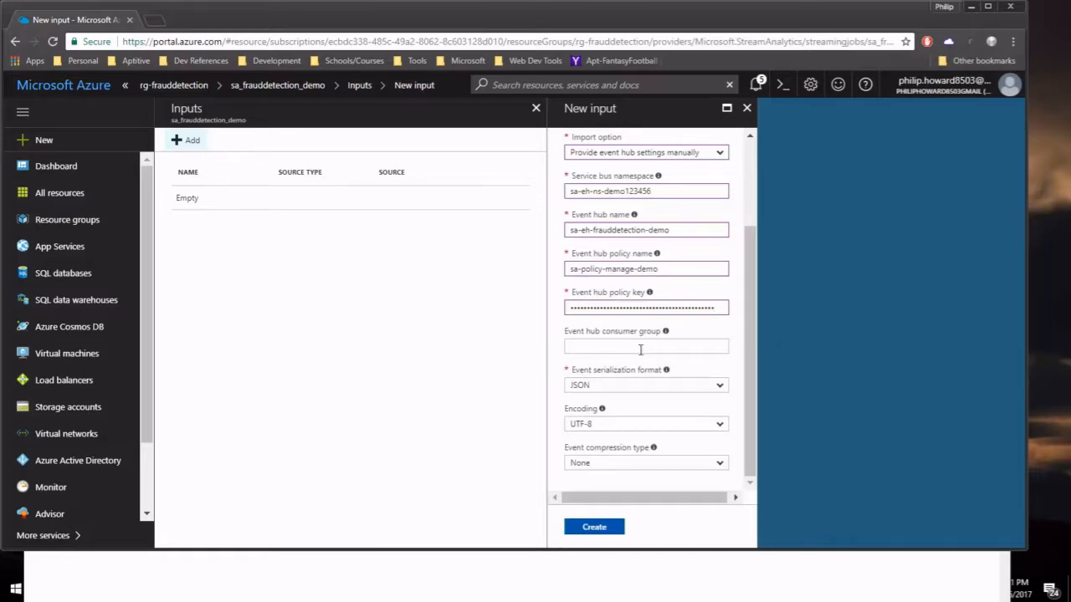
Create the CallStream input and close the Inputs list to return to the job overview.
left_click(595, 530)
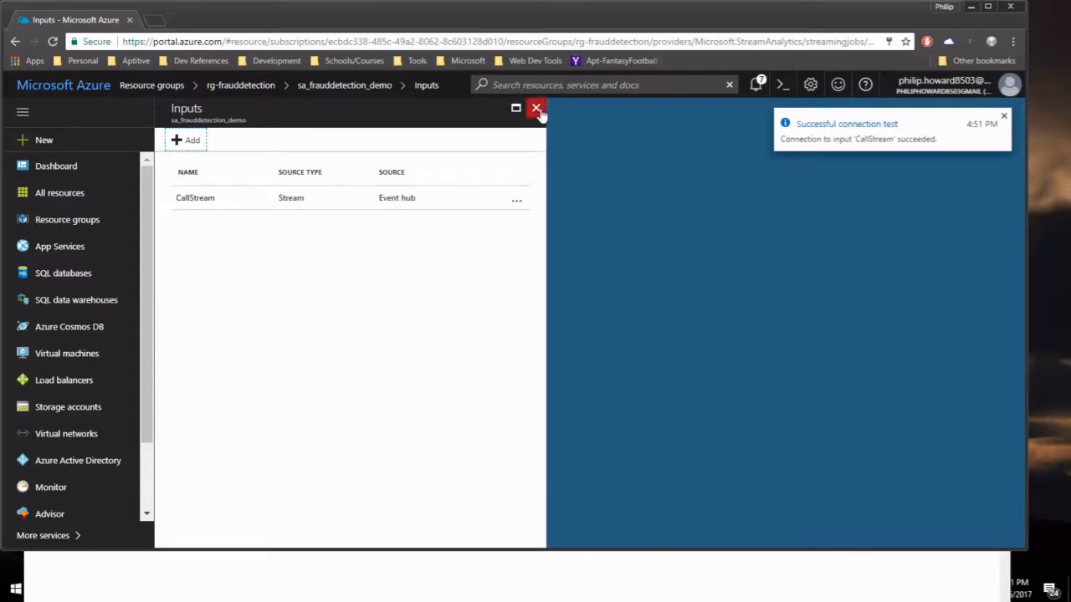
left_click(536, 108)
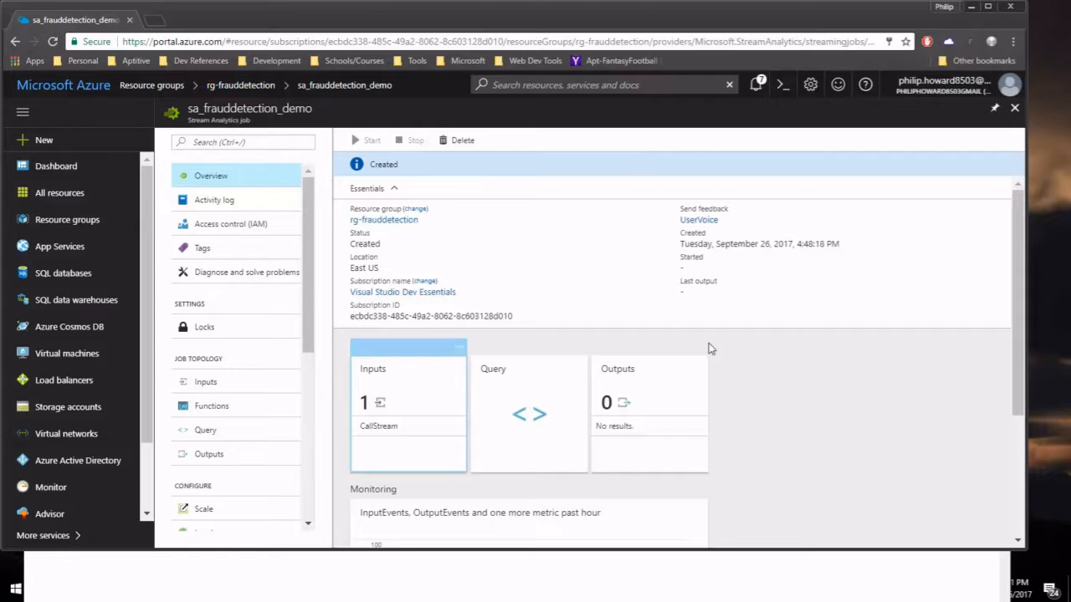
left_click(560, 376)
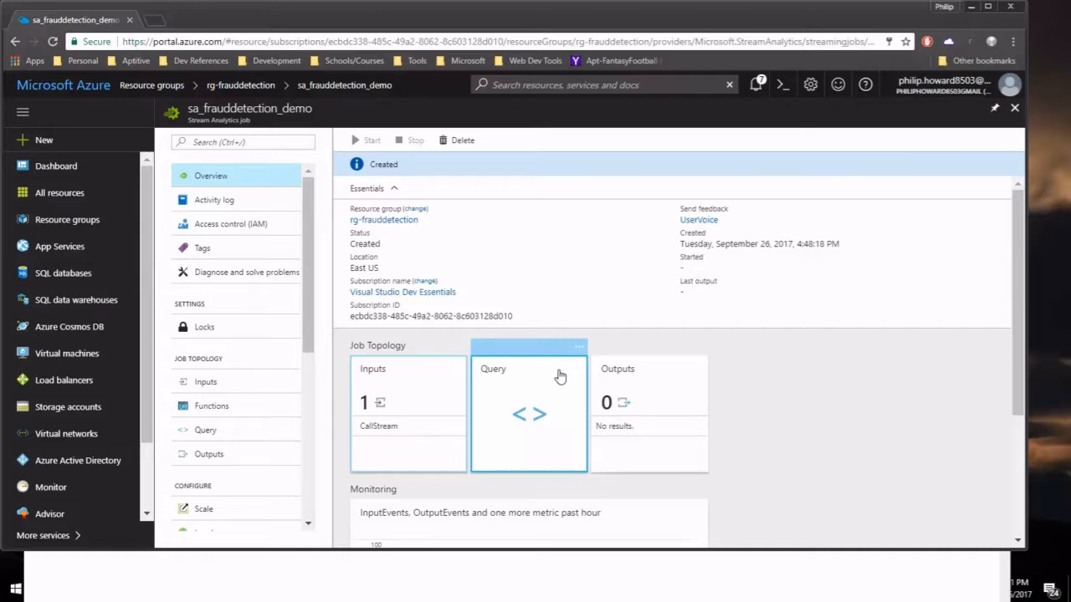
Open the query editor and delete the INTO [YourOutputAlias] clause.
left_click(516, 401)
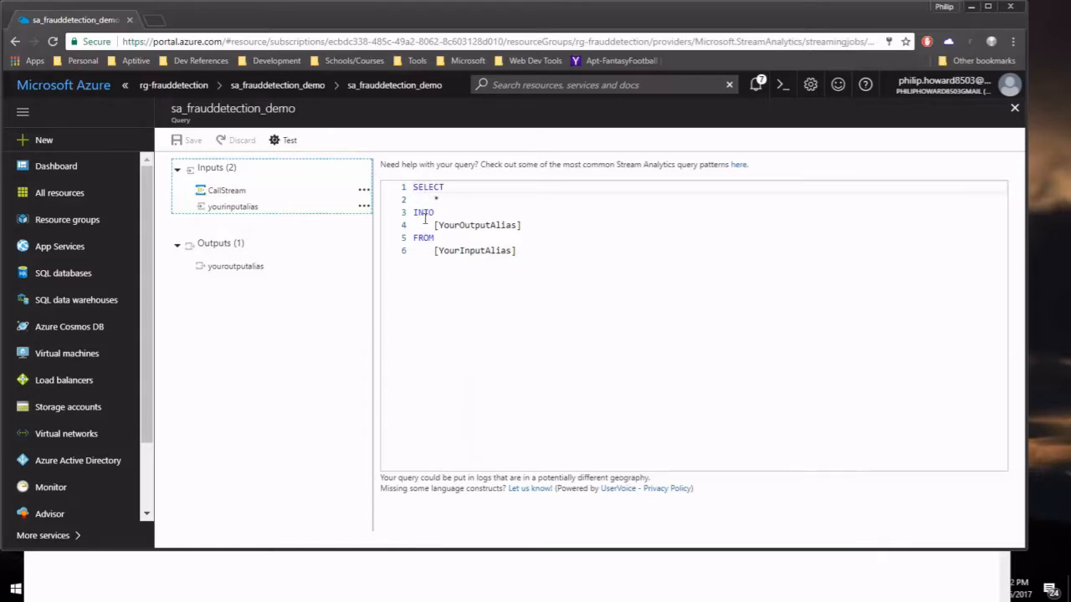
left_click_drag(433, 225, 522, 225)
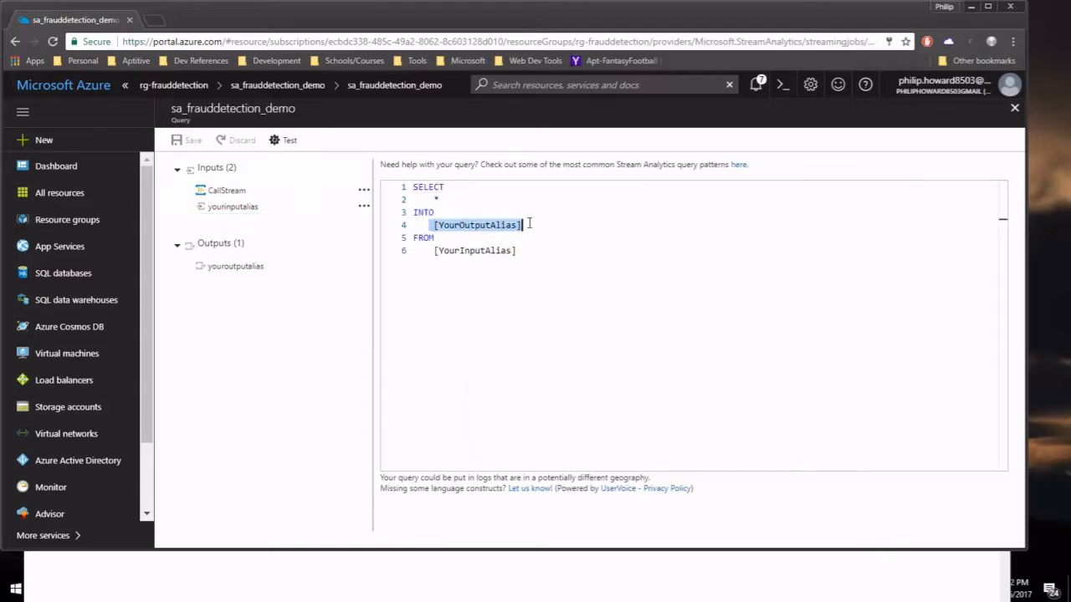
left_click_drag(433, 251, 515, 251)
left_click(516, 251)
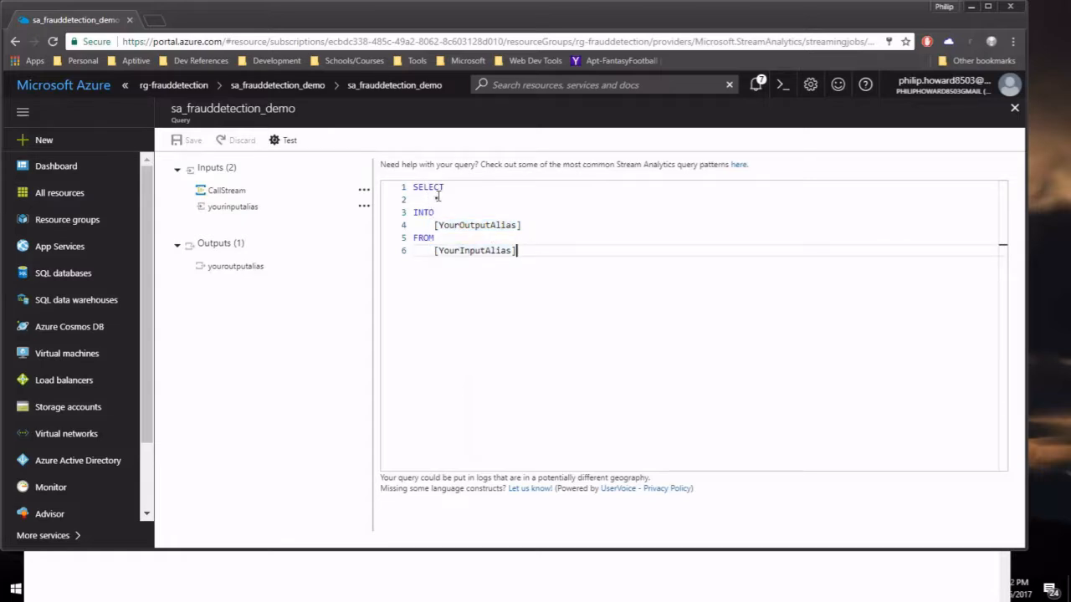
left_click_drag(430, 225, 529, 226)
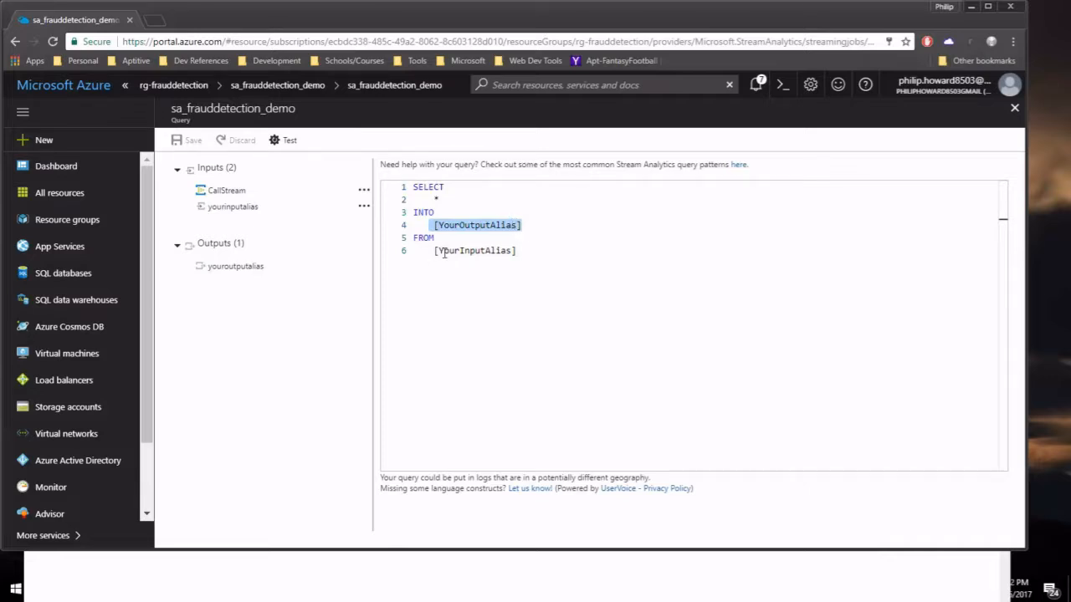
left_click_drag(440, 251, 517, 252)
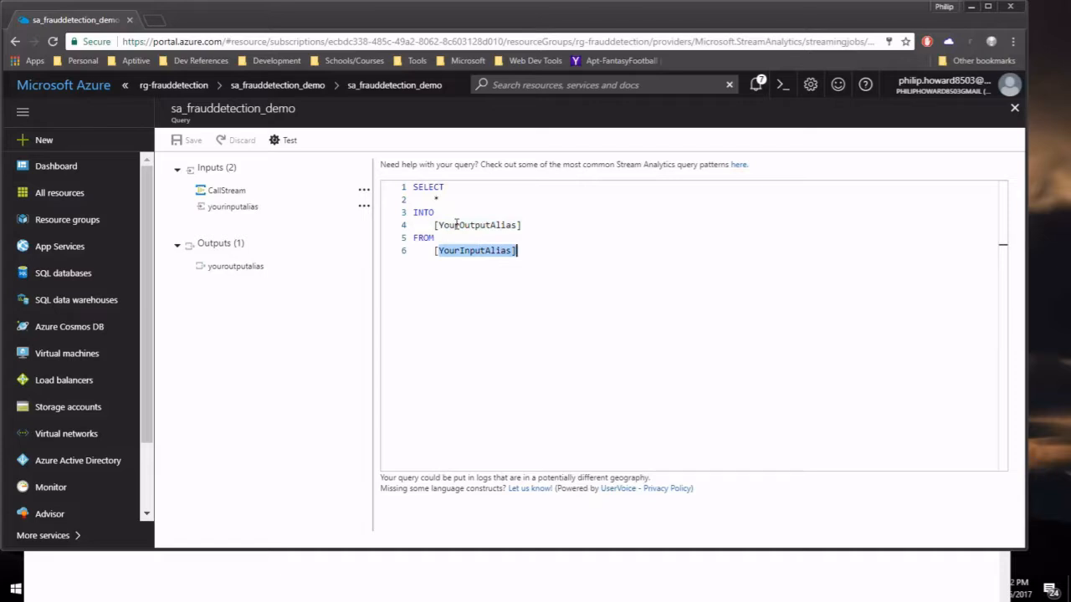
left_click_drag(413, 213, 529, 225)
key("BackSpace")
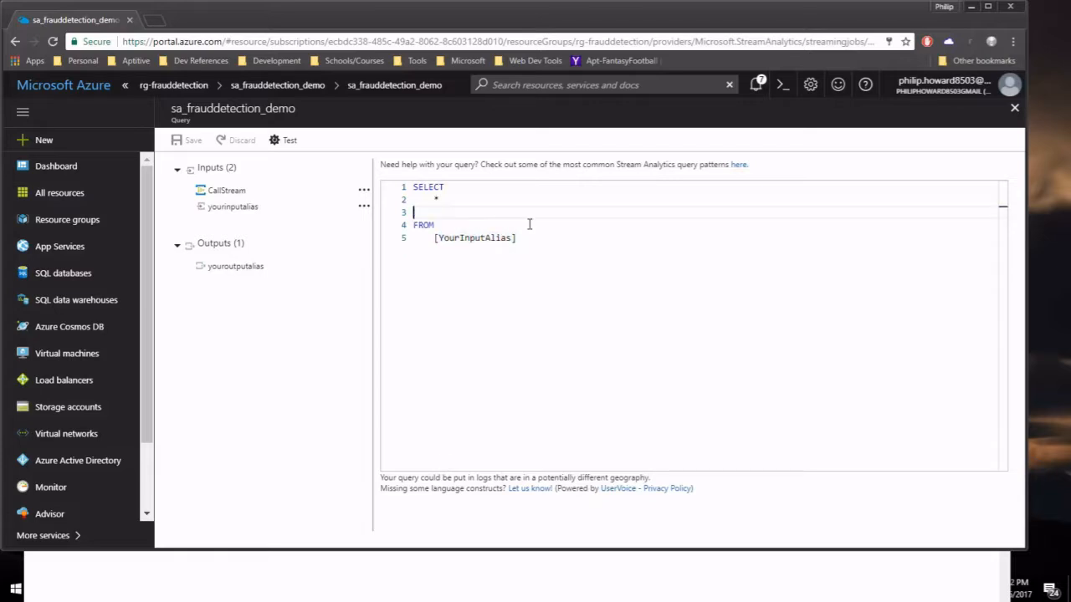
Remove the leftover blank line and change the FROM alias to CallStream.
left_click(503, 201)
key("Delete")
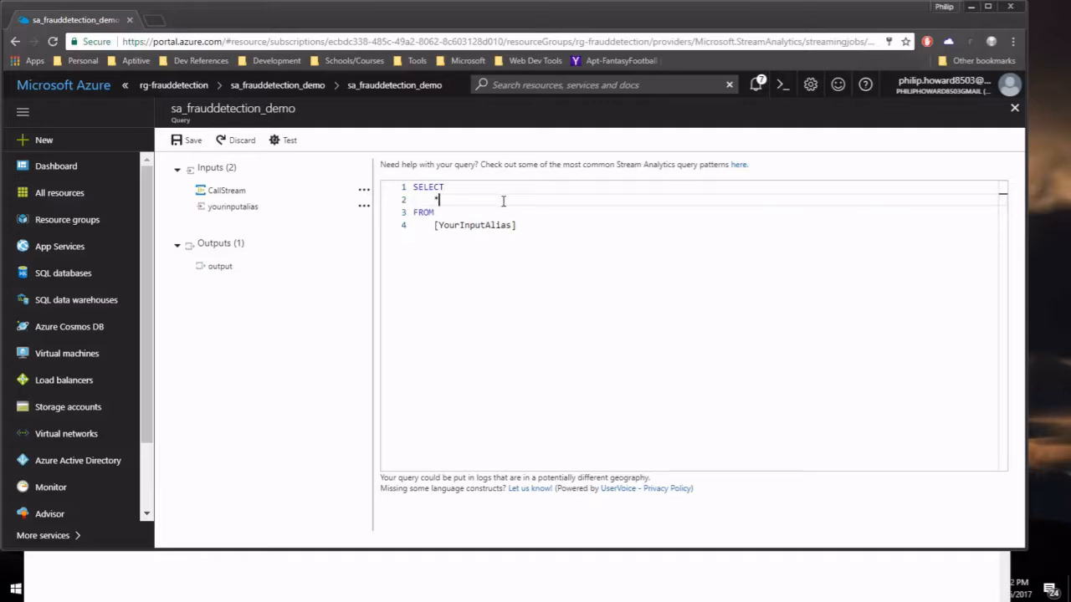
left_click_drag(438, 226, 512, 227)
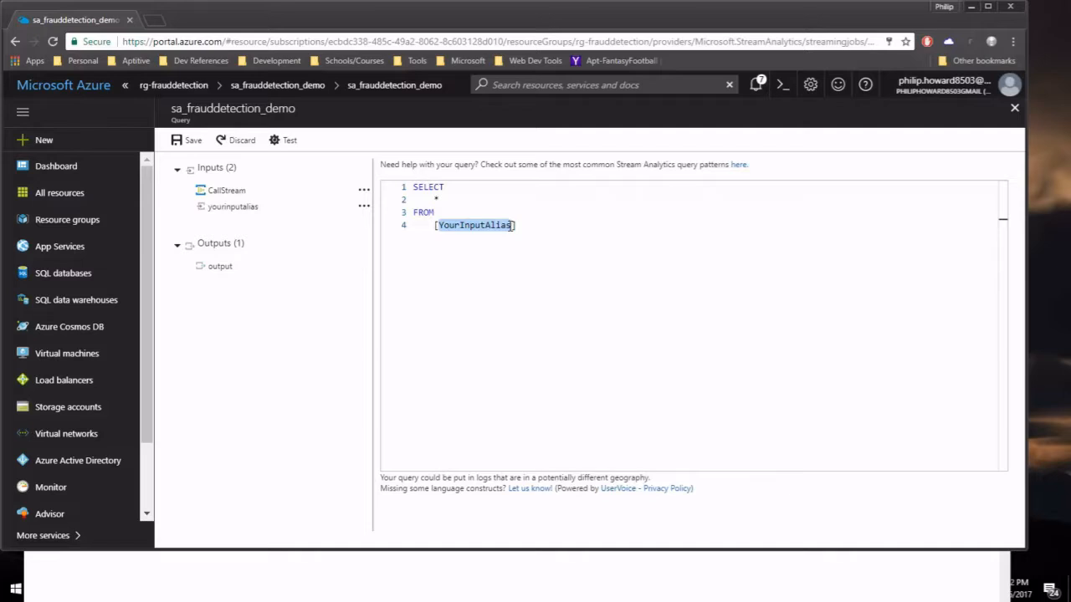
type("CallStream")
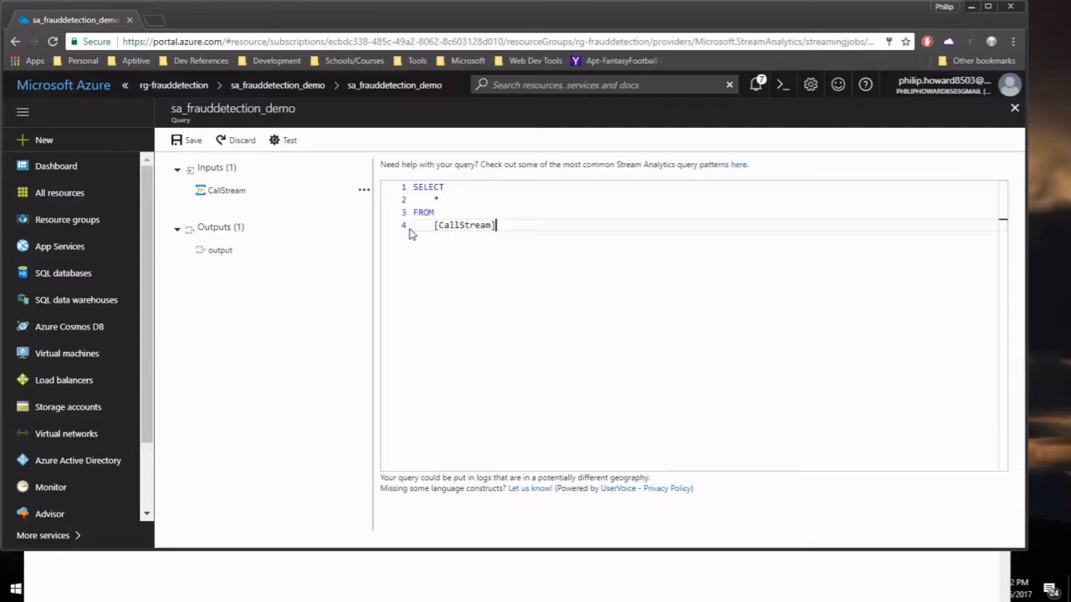
Sample three minutes of live data from the CallStream input.
left_click(365, 191)
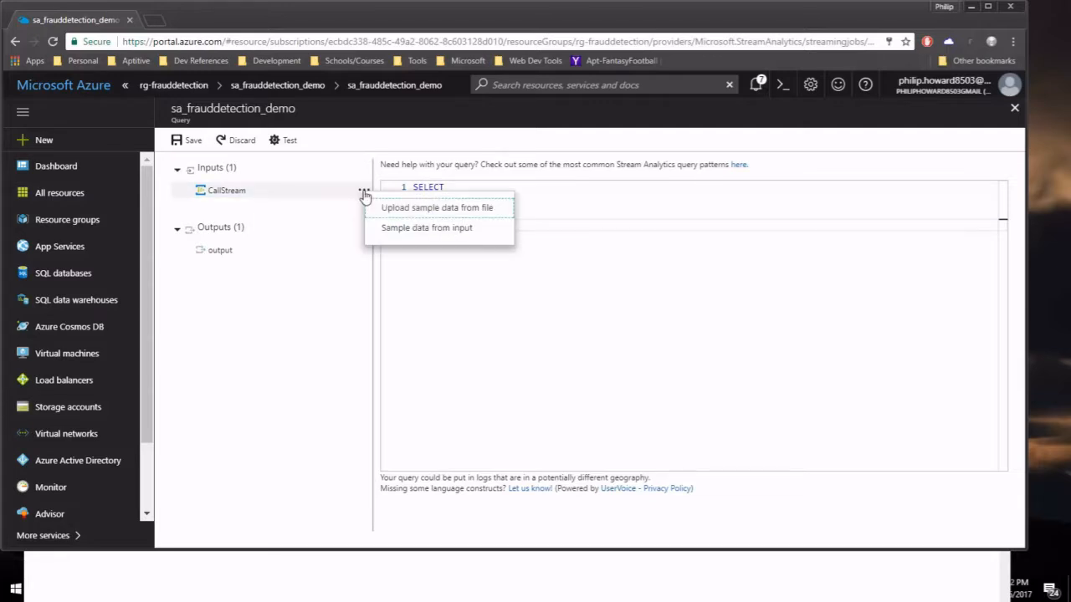
left_click(426, 238)
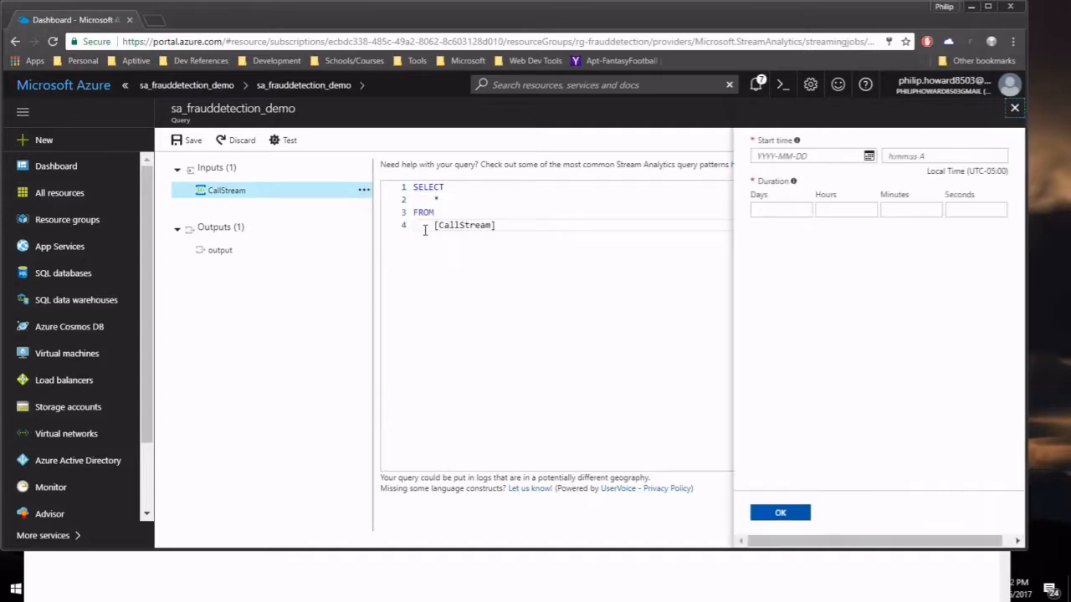
left_click(802, 155)
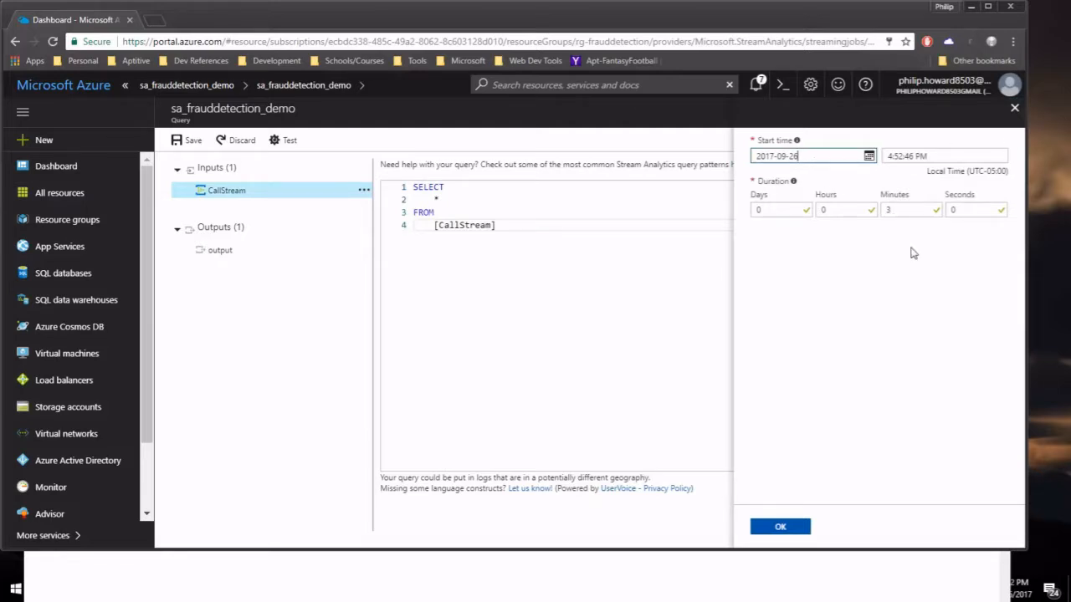
left_click(781, 527)
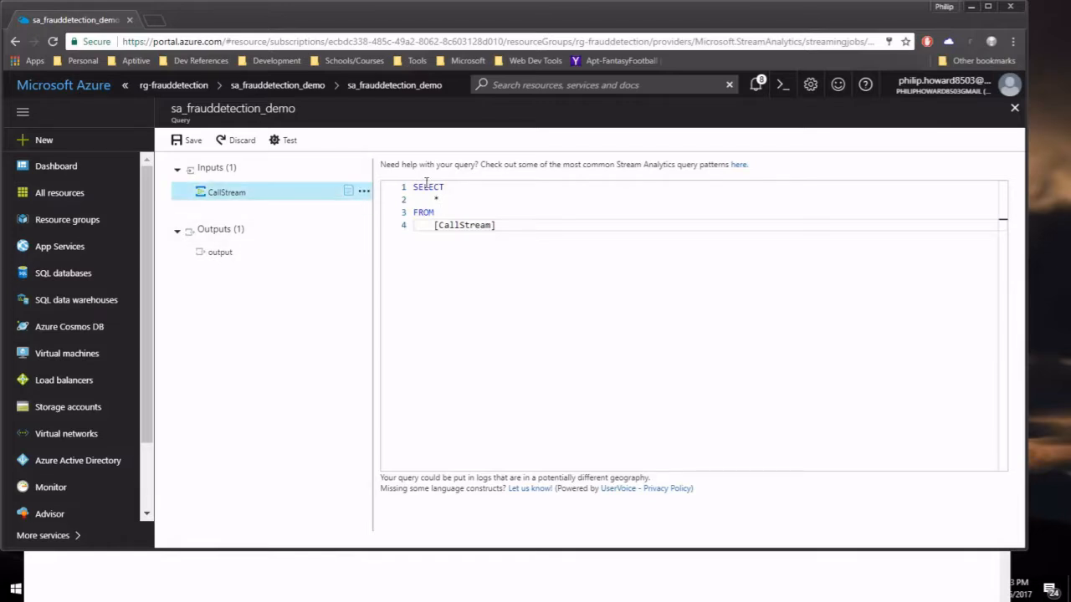
Test the SELECT * query on the CallStream sample (115 rows), then remove the asterisk on line 2.
left_click(289, 140)
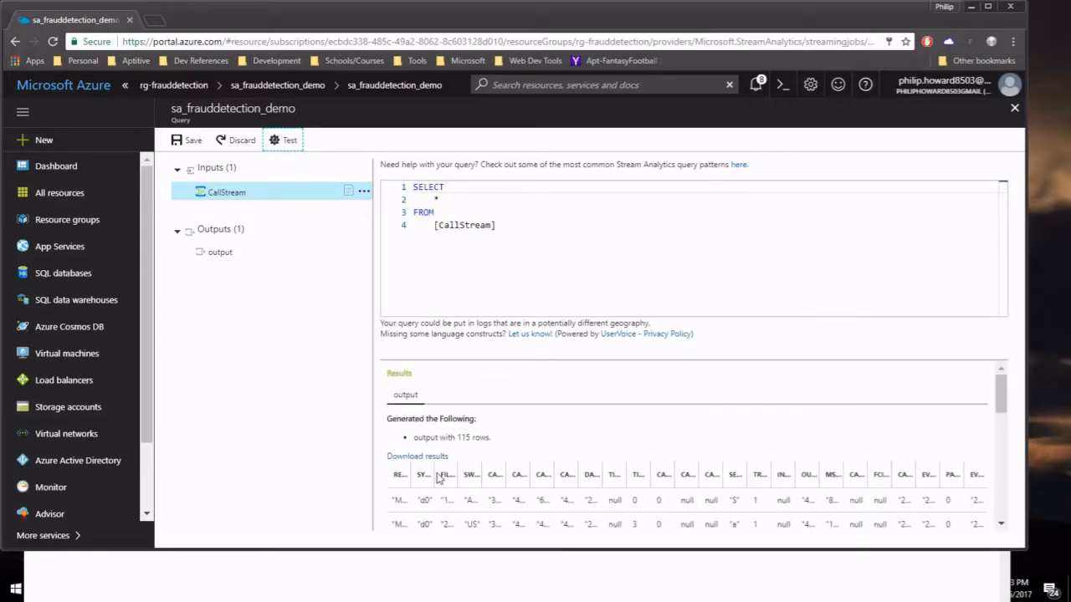
scroll(887, 478, "down", 10)
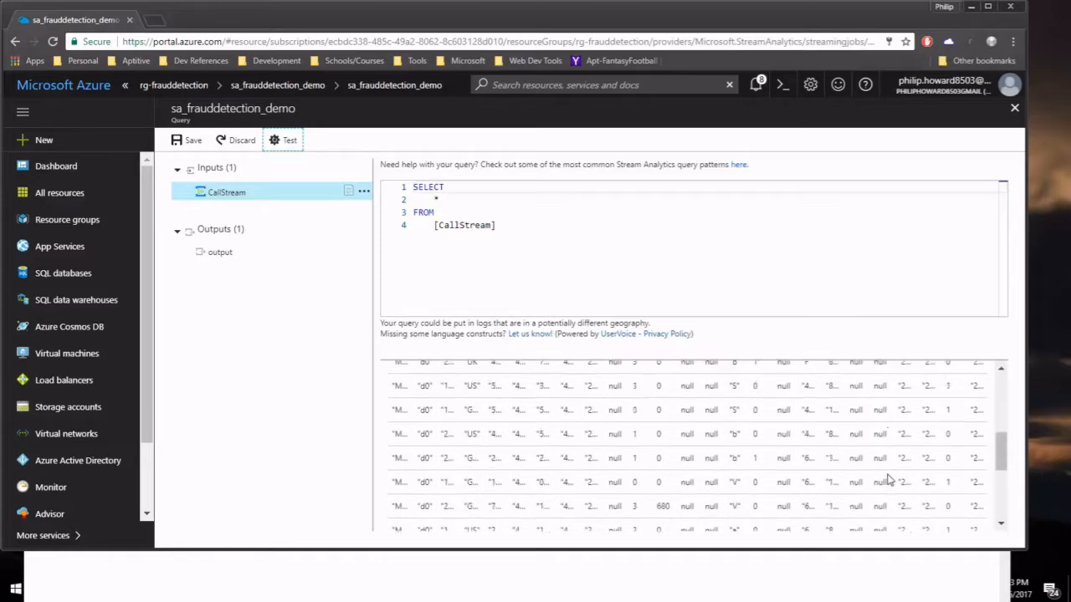
scroll(887, 478, "up", 10)
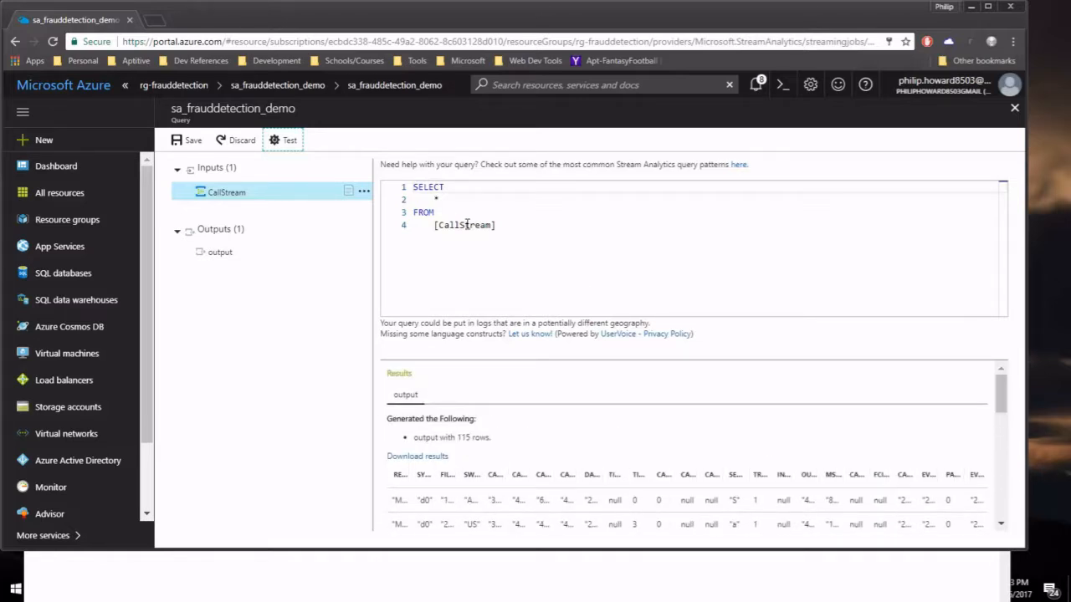
left_click(444, 200)
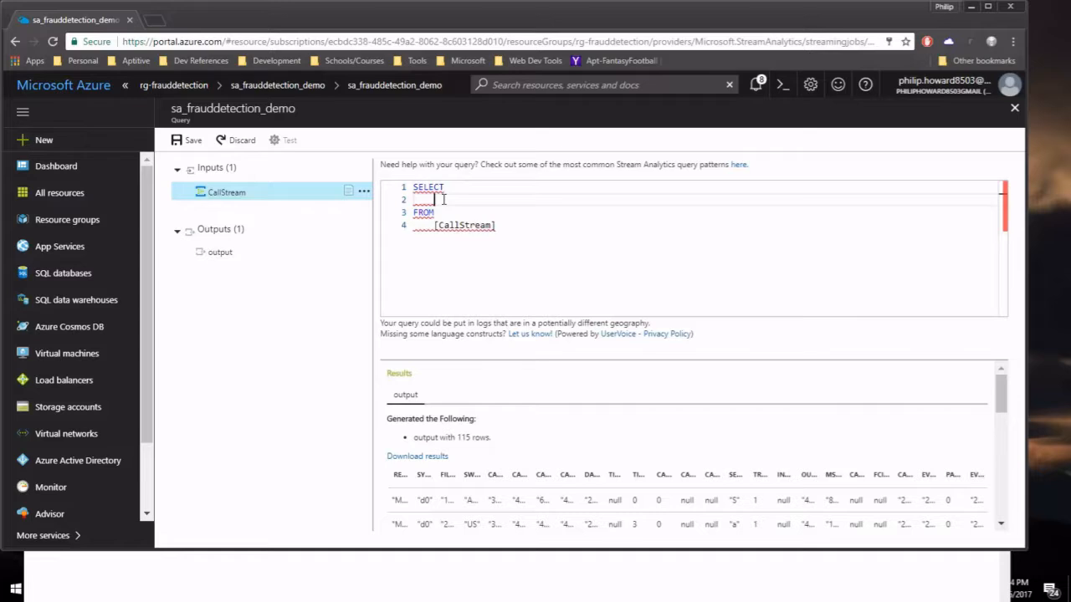
Select CallRecTime, SwitchNum, CallingIMSI, CallingNum and CalledNum on line 2, then test and review the results.
type("CallRecTime, ")
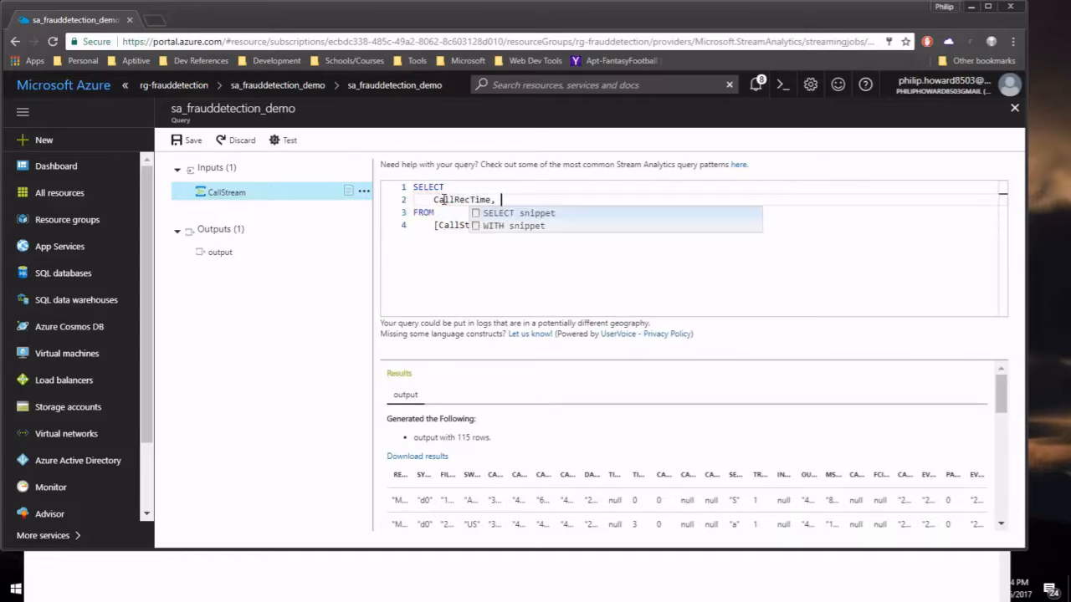
type("SwitchNum, ")
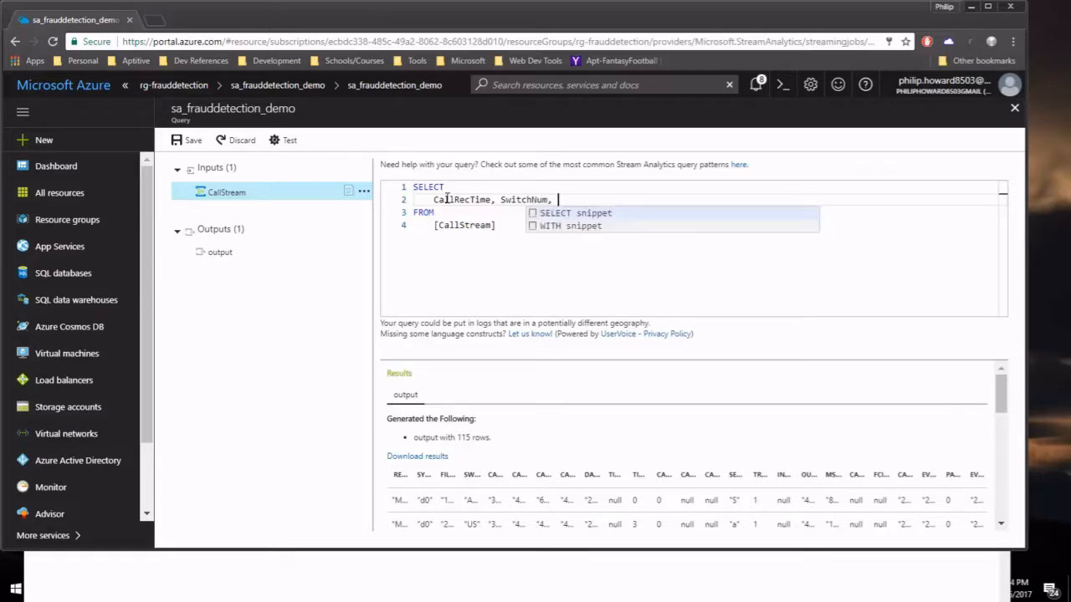
type("Callin")
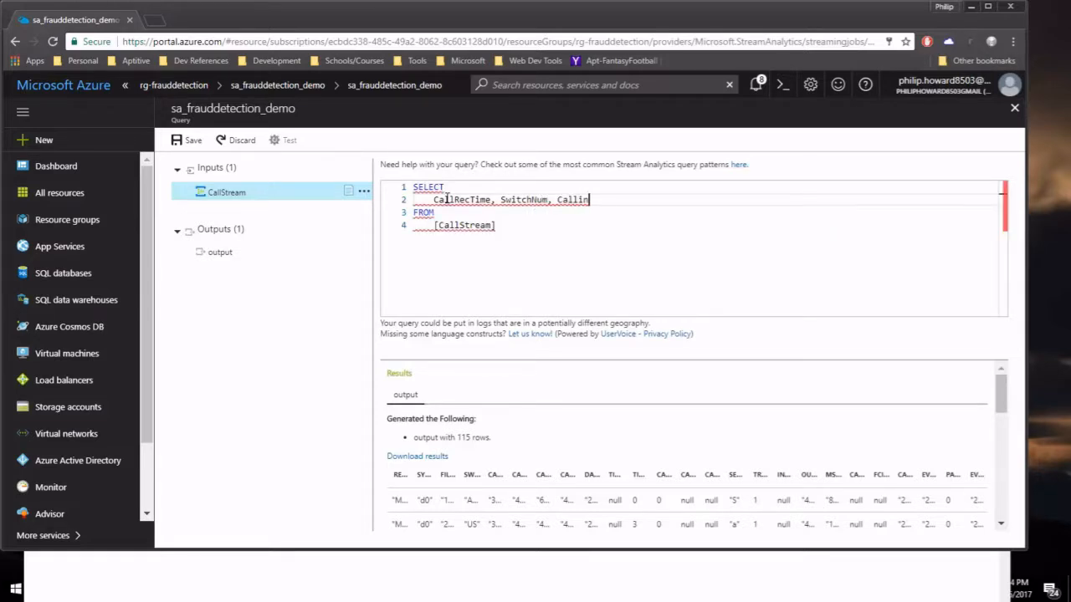
type("gIMSI")
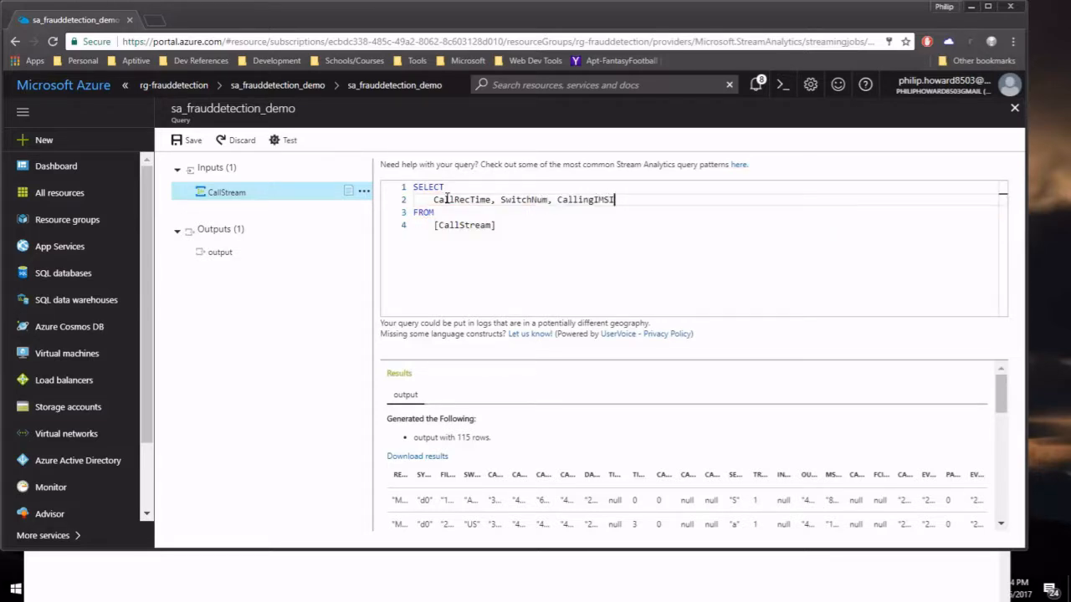
type(", ")
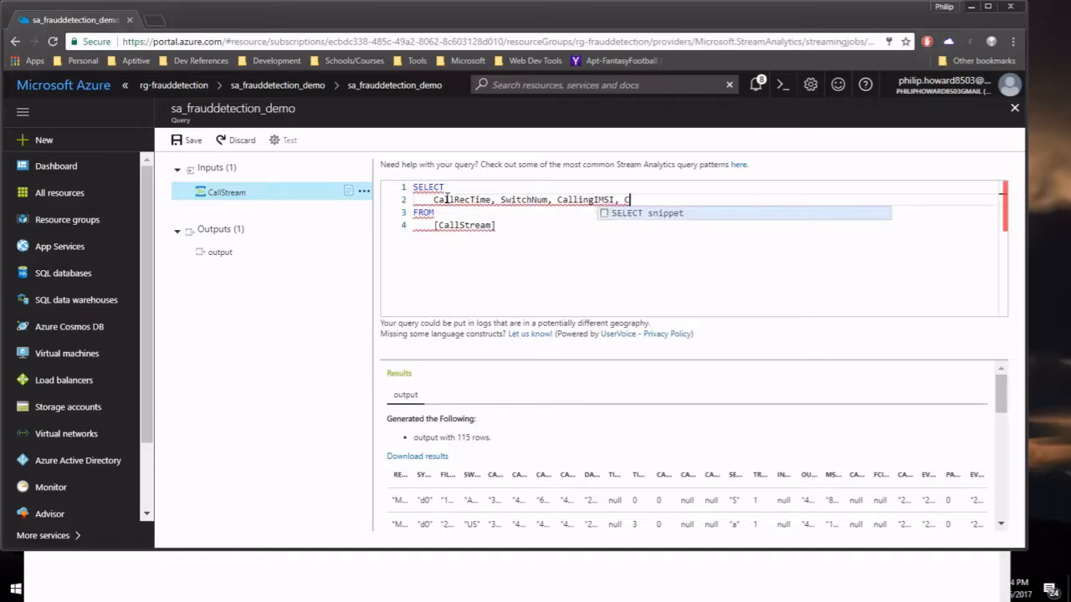
type("CallingNum")
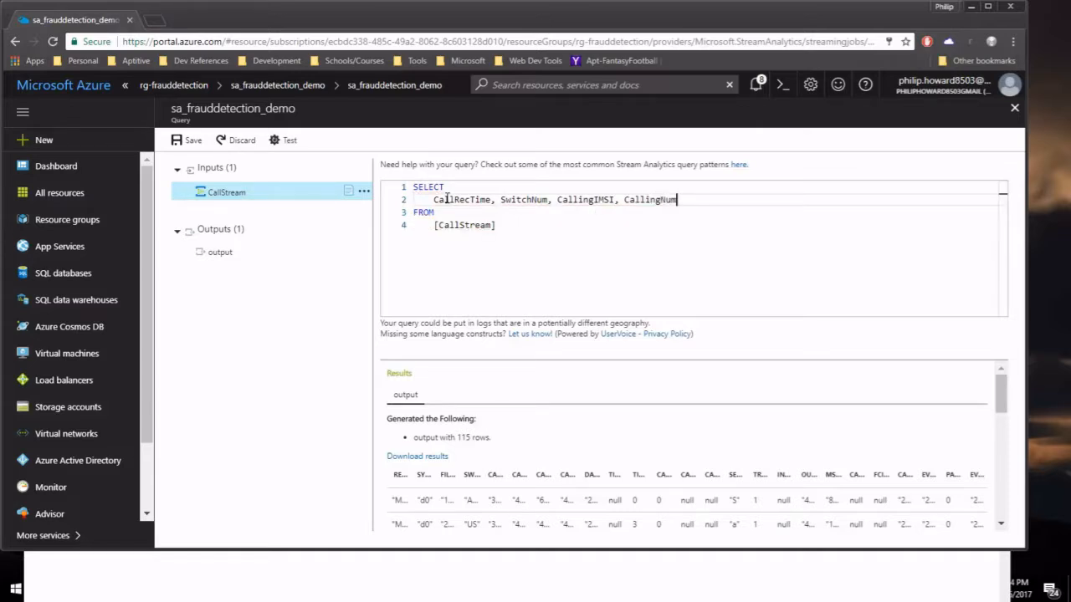
type(", Call")
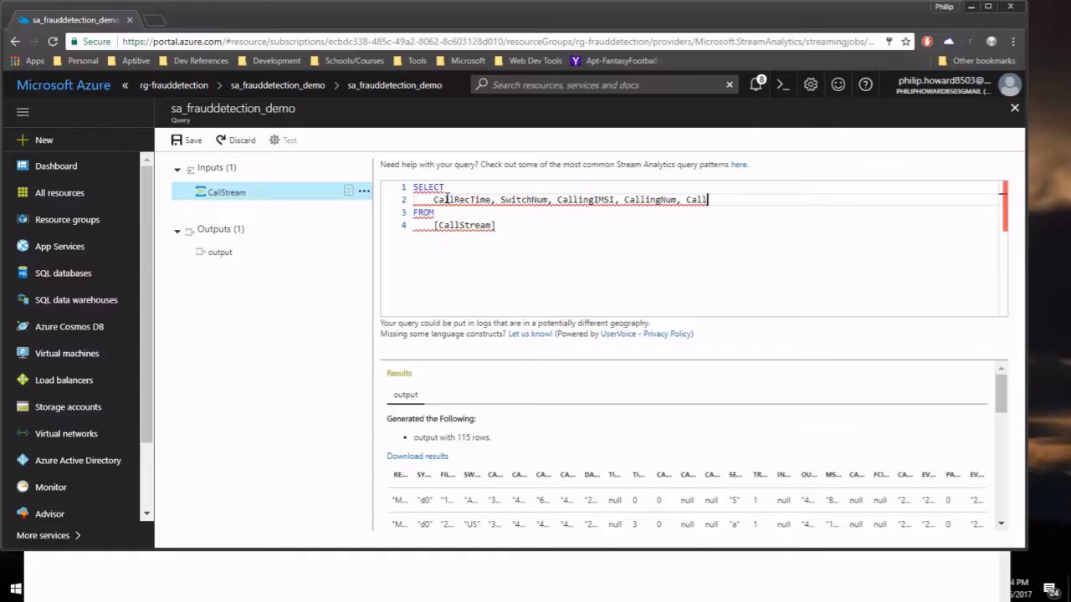
type("edNum")
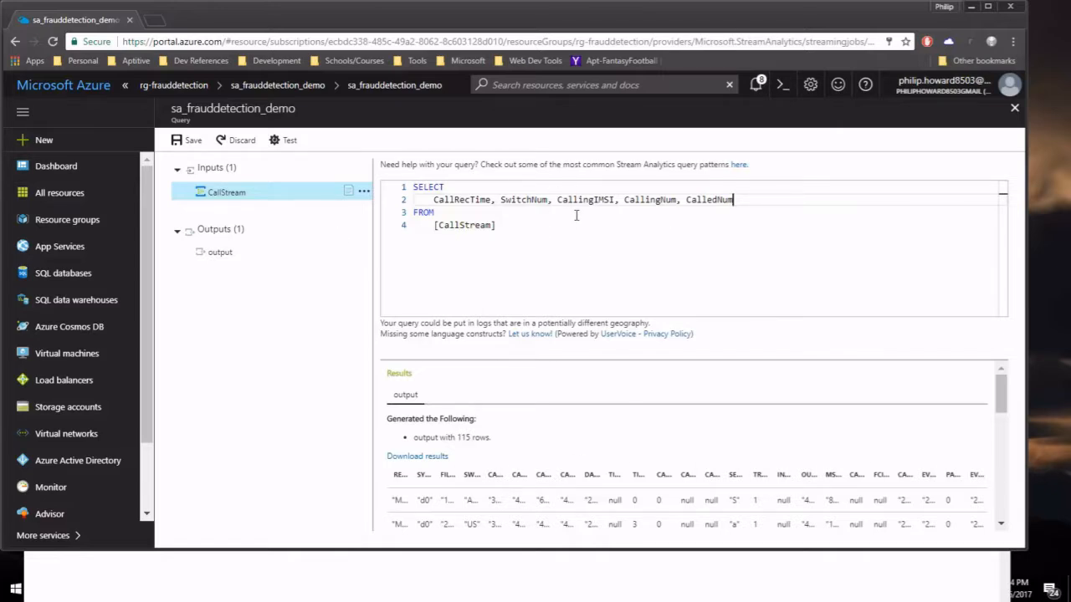
left_click(287, 142)
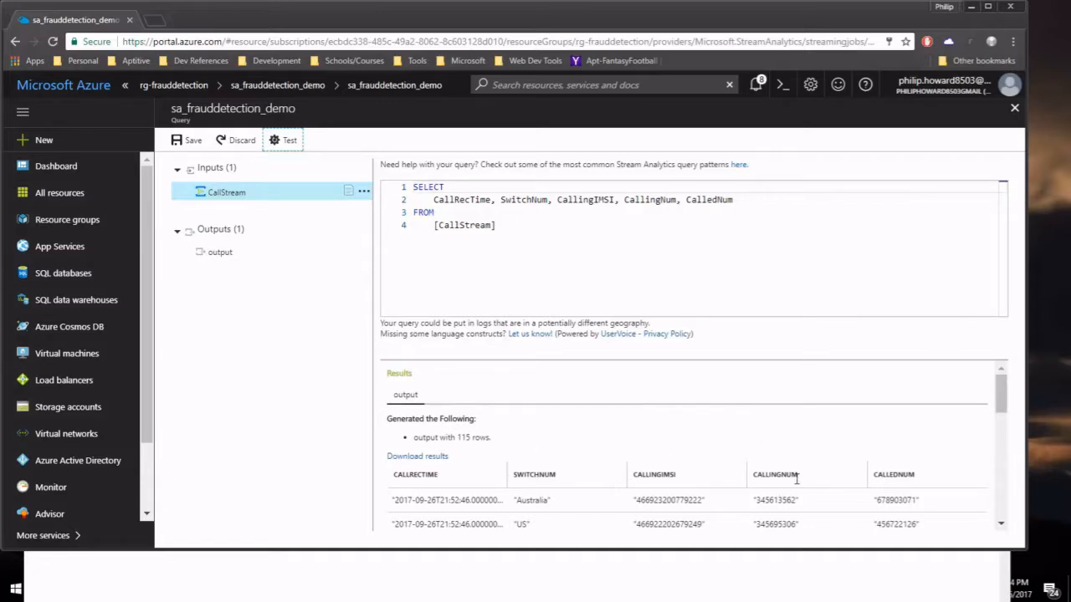
scroll(895, 475, "down", 1)
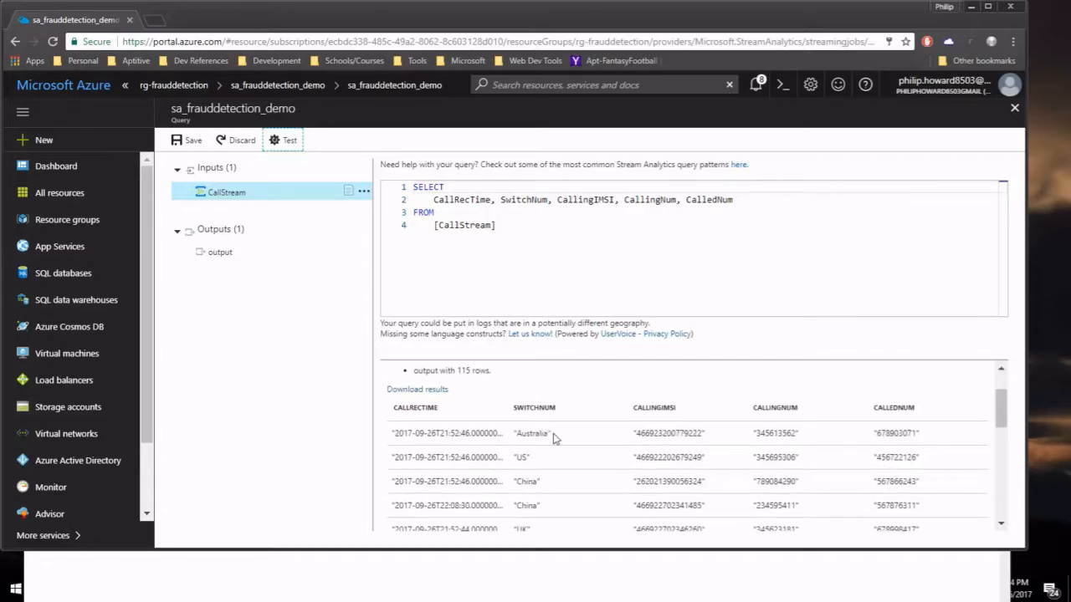
scroll(555, 437, "down", 1)
scroll(466, 410, "up", 2)
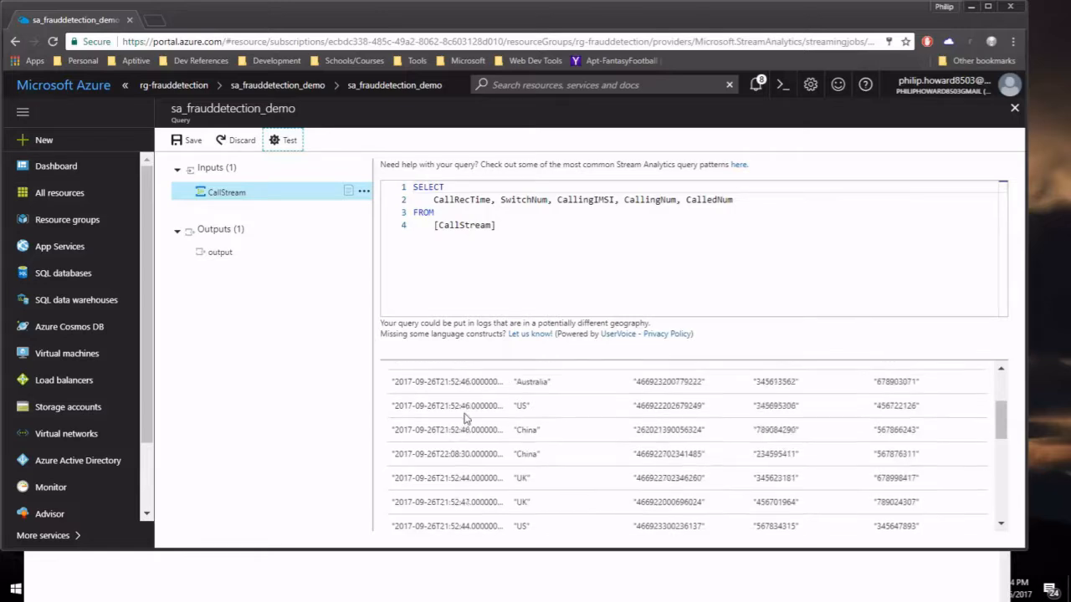
scroll(463, 430, "down", 2)
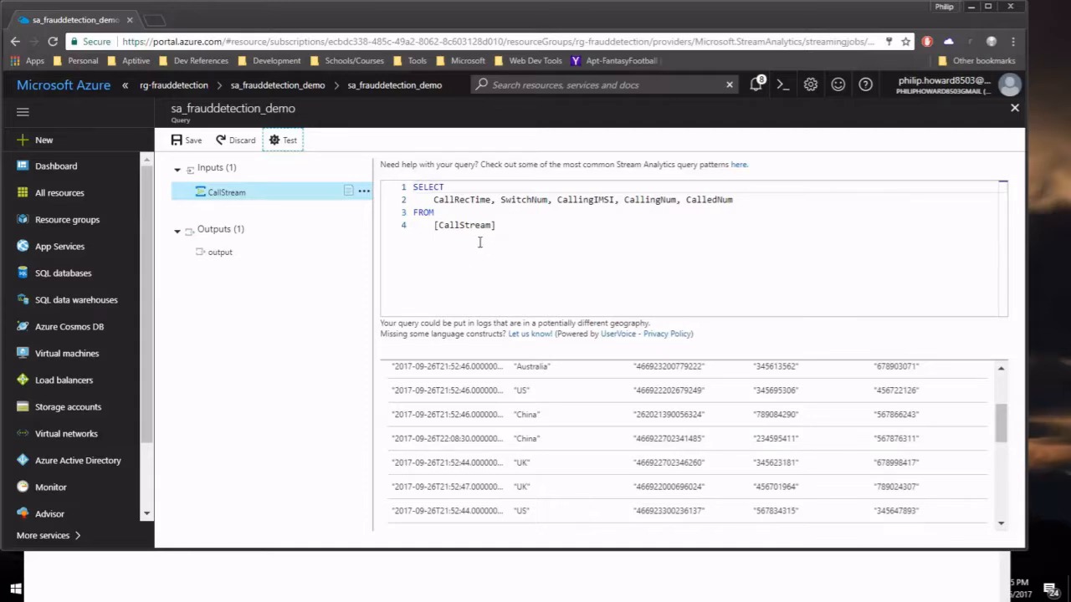
Replace the column list with System.Timestamp as WindowEnd, SwitchNum, COUNT(*) as CallCount.
left_click_drag(433, 199, 742, 201)
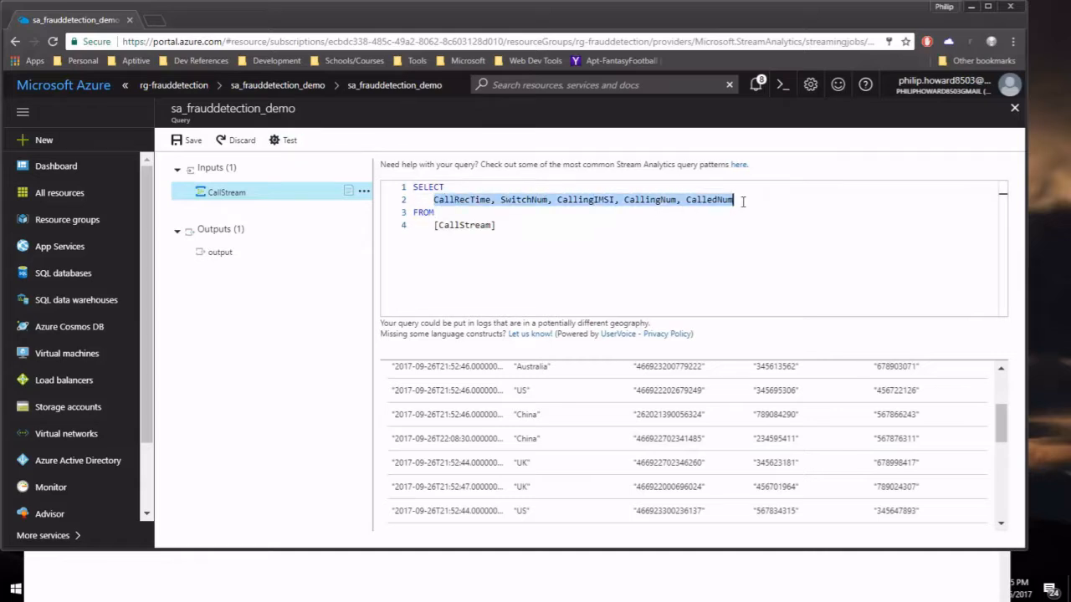
key("BackSpace")
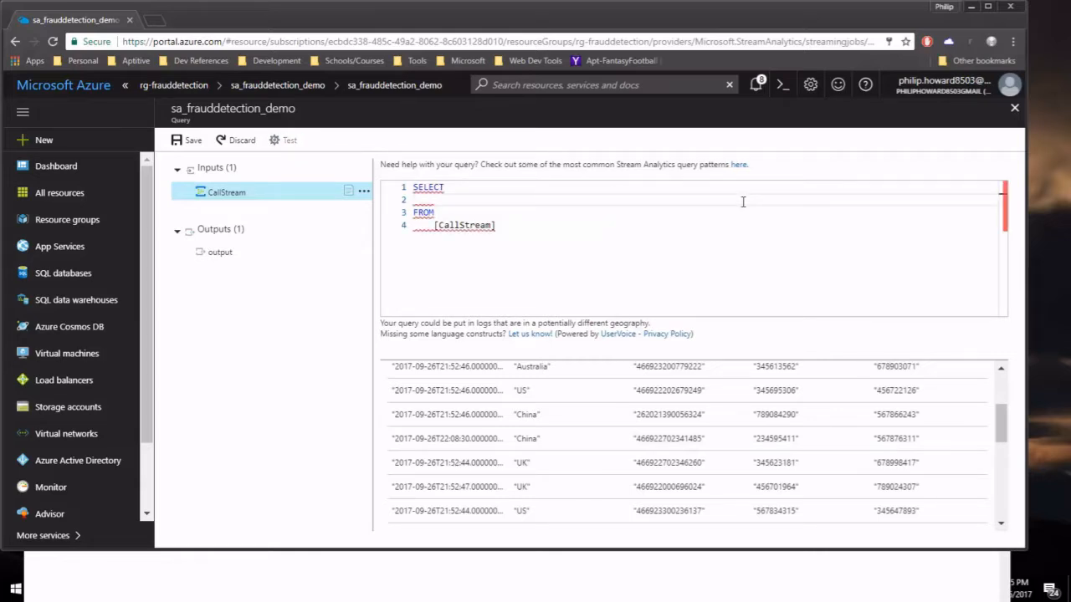
type("Sy")
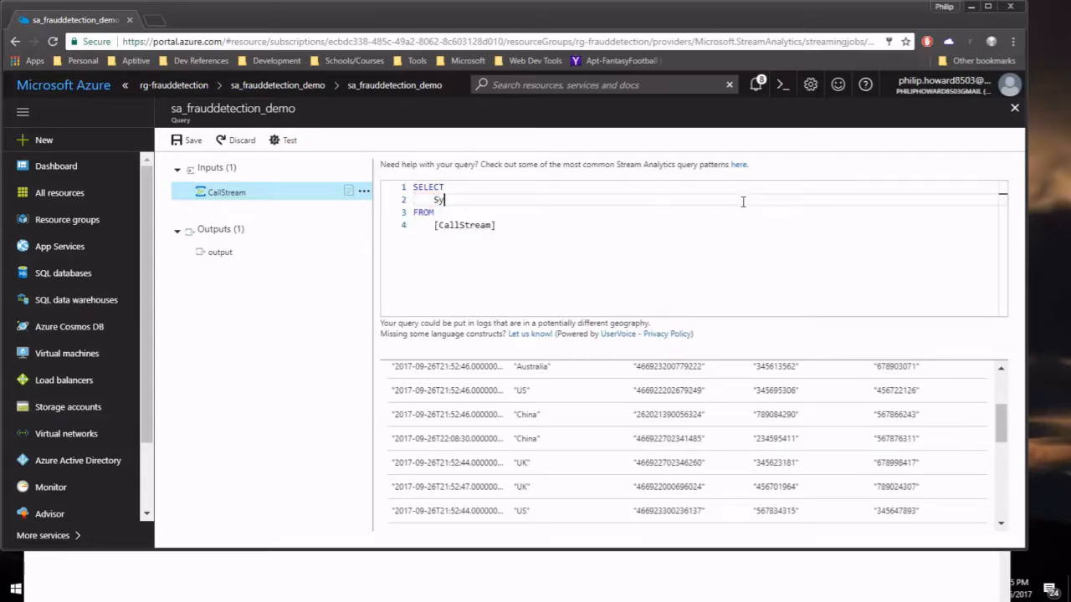
type("stem.Timestamp as W")
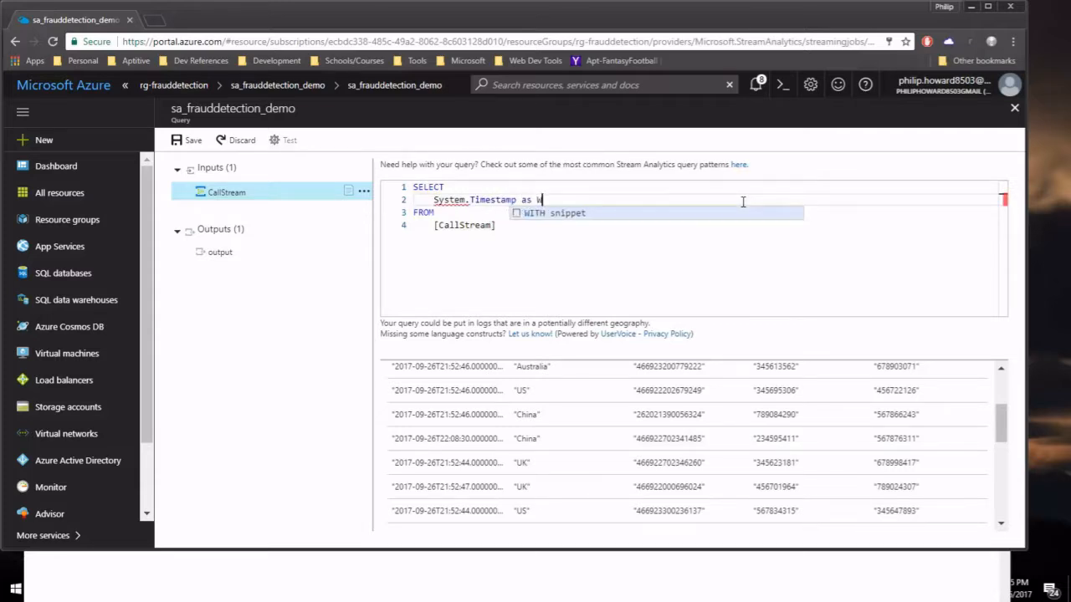
type("indowEnd")
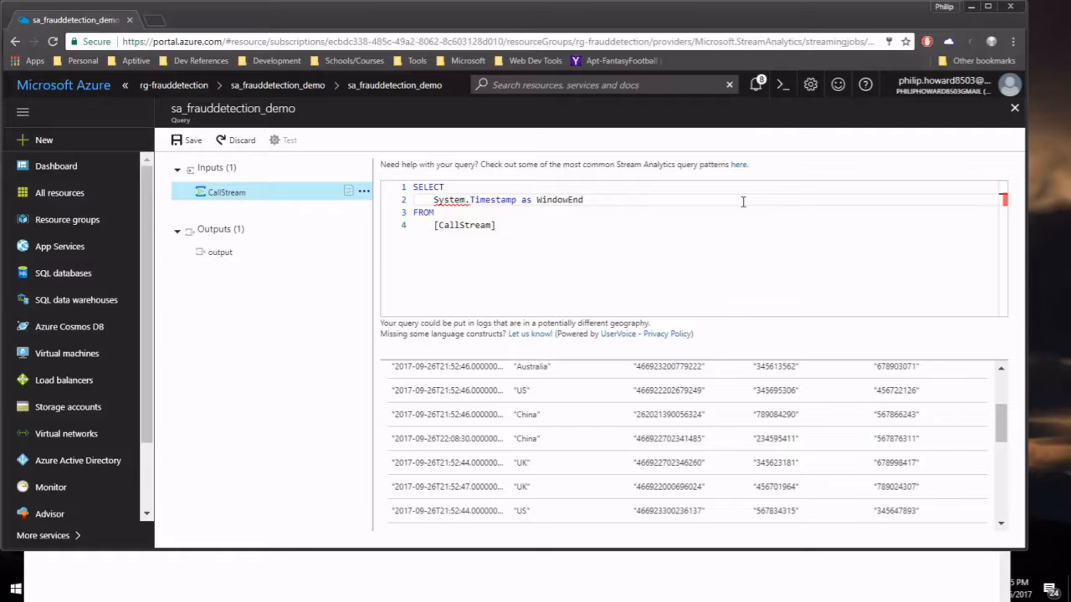
type(", Swi")
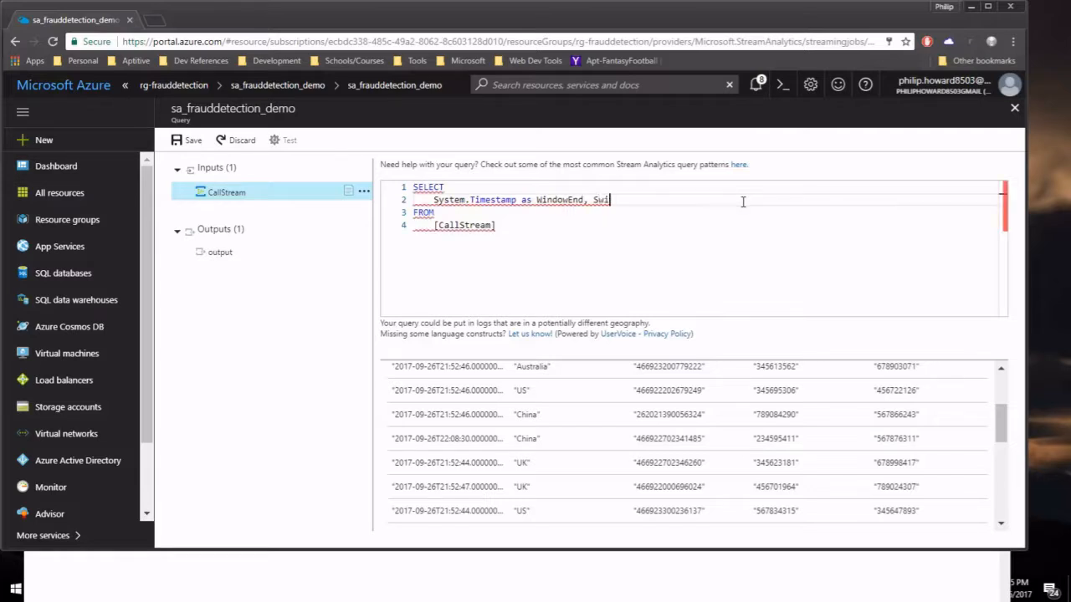
type("tchNum")
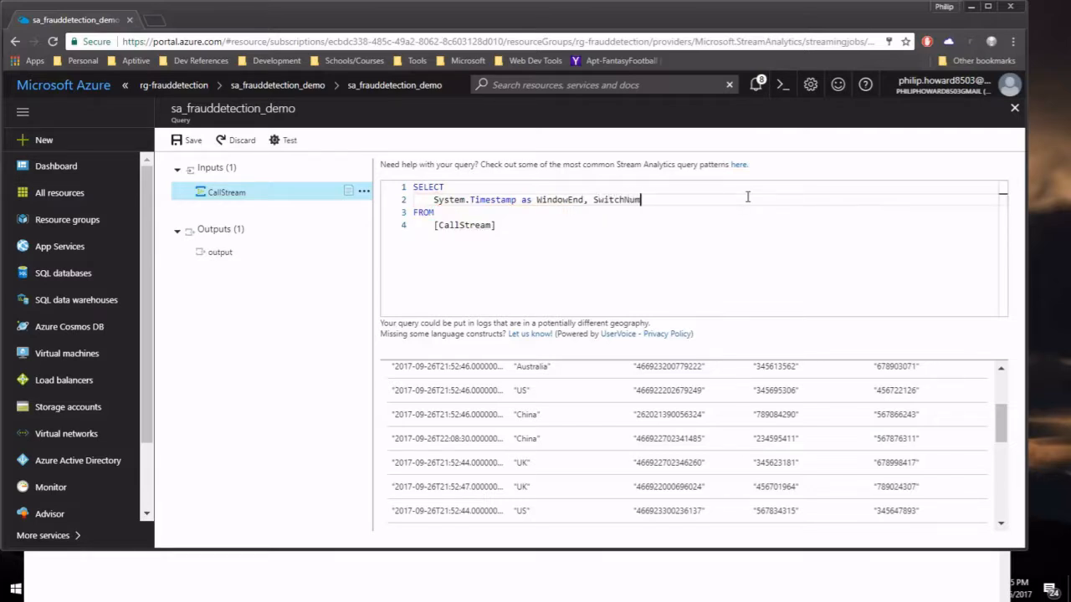
type(", CO")
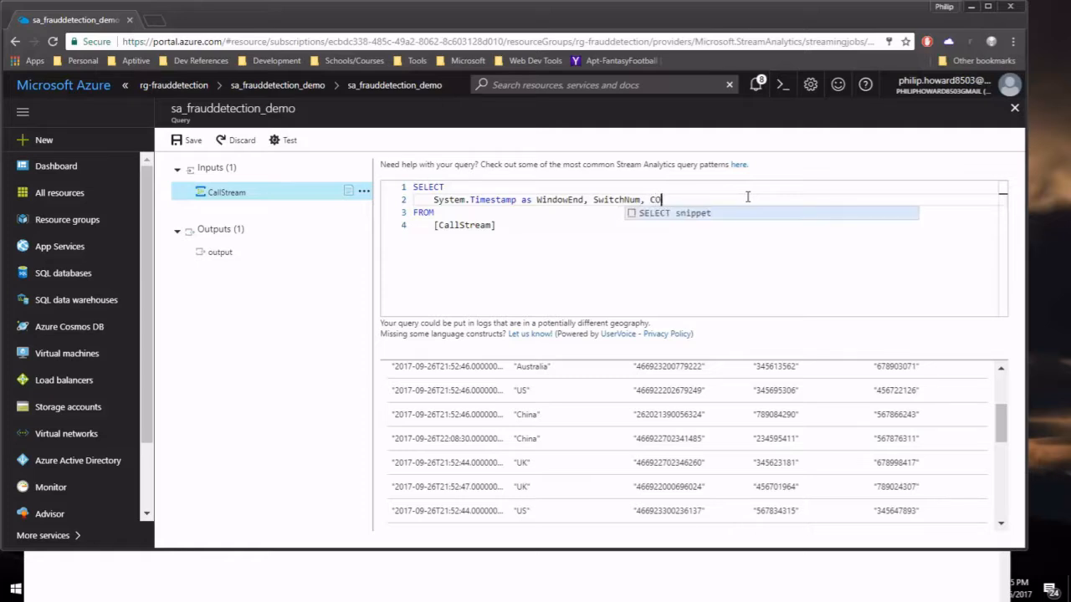
type("UNT(*)")
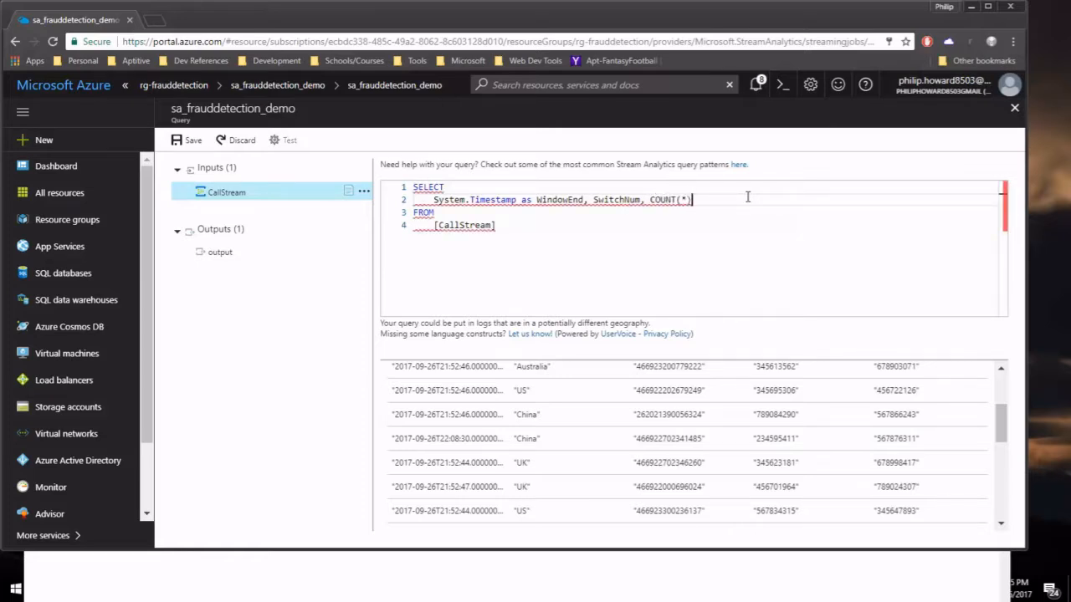
type(" as CallCount")
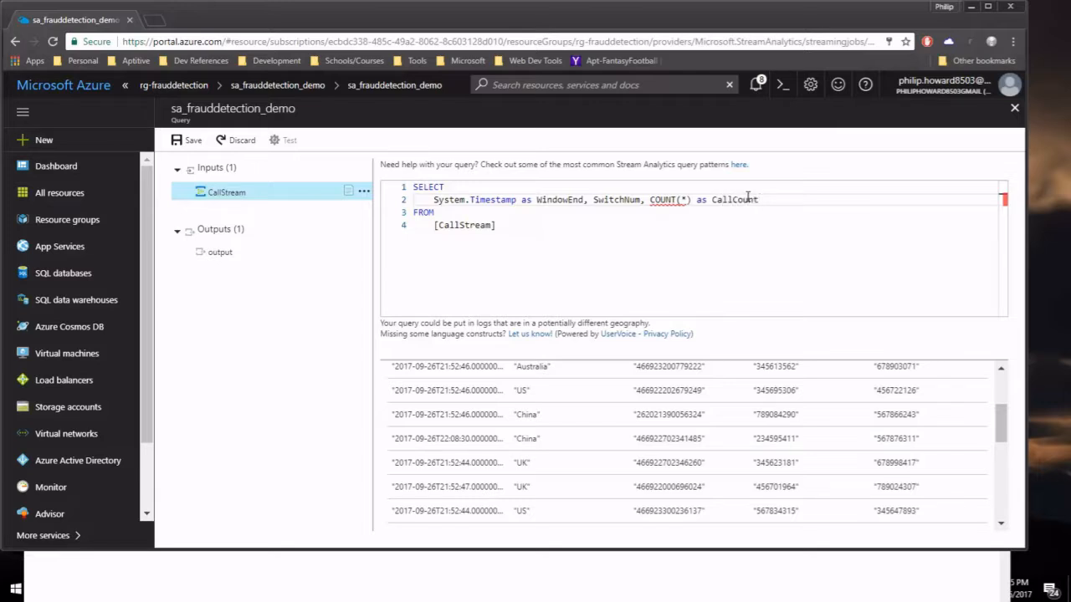
Add TIMESTAMP BY CallRecTime after FROM [CallStream] and start a new line.
left_click(516, 226)
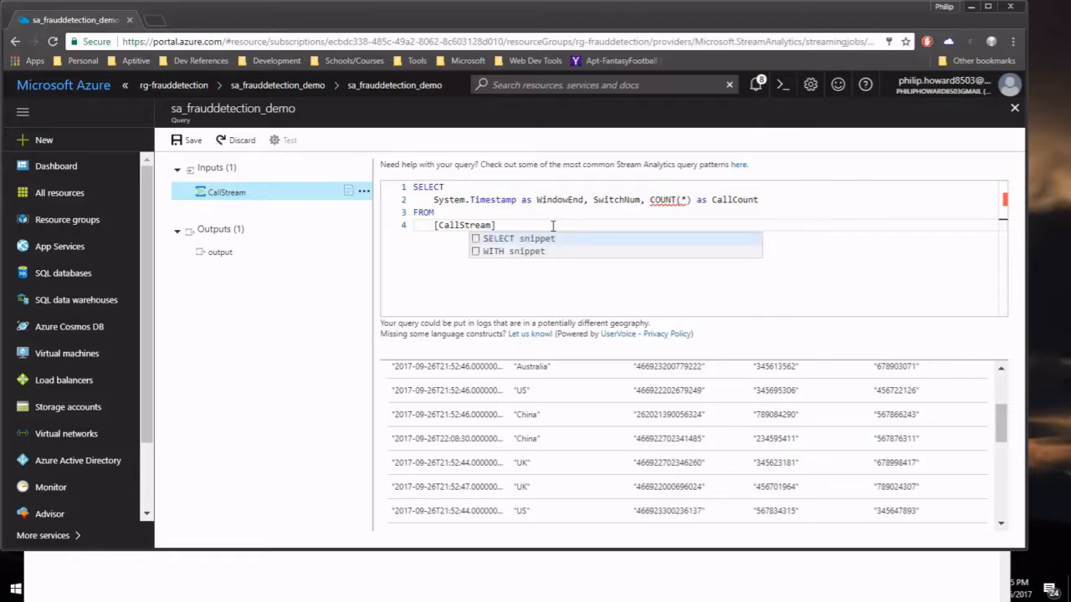
type("TIMESTAMP")
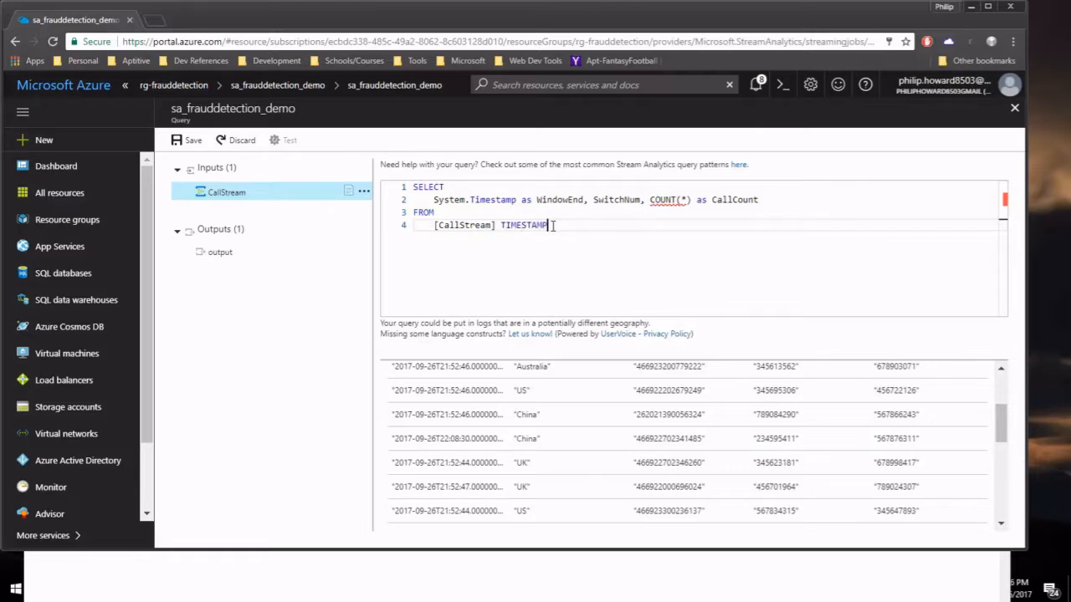
type(" BY")
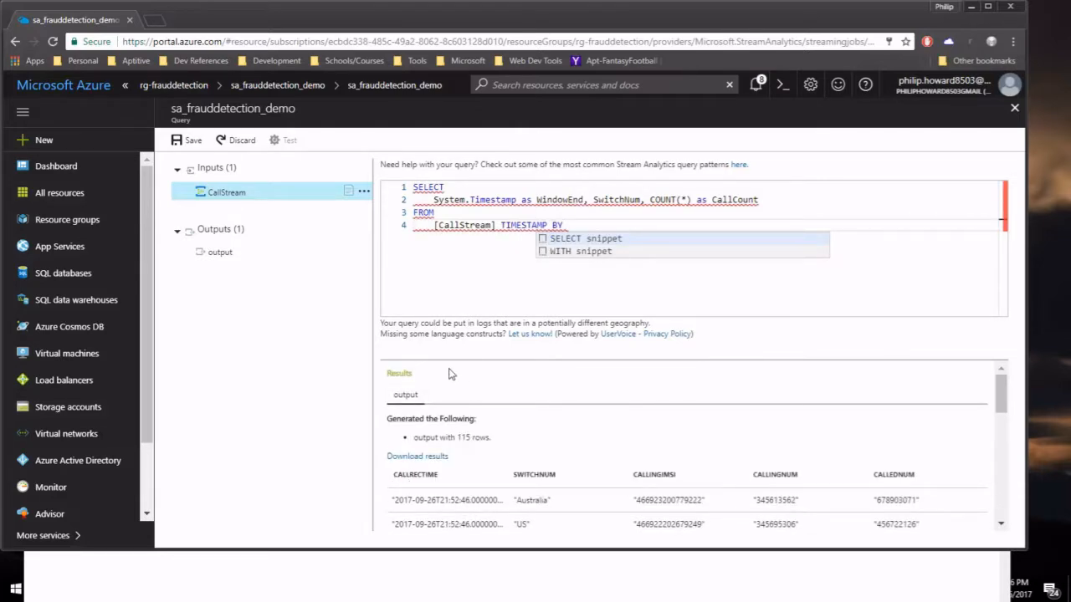
type("CallRe")
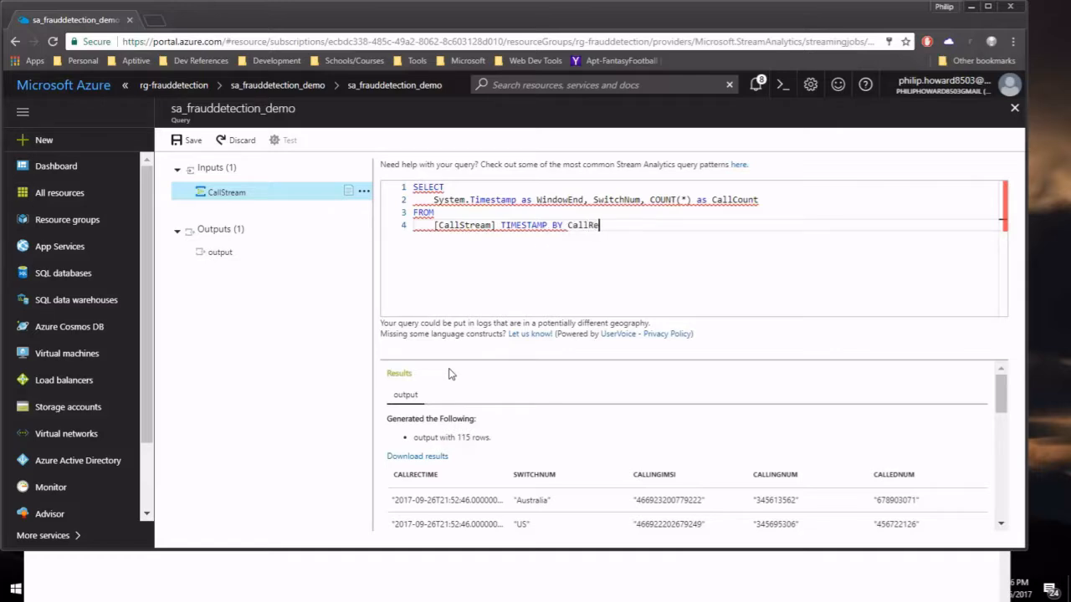
type("cTime")
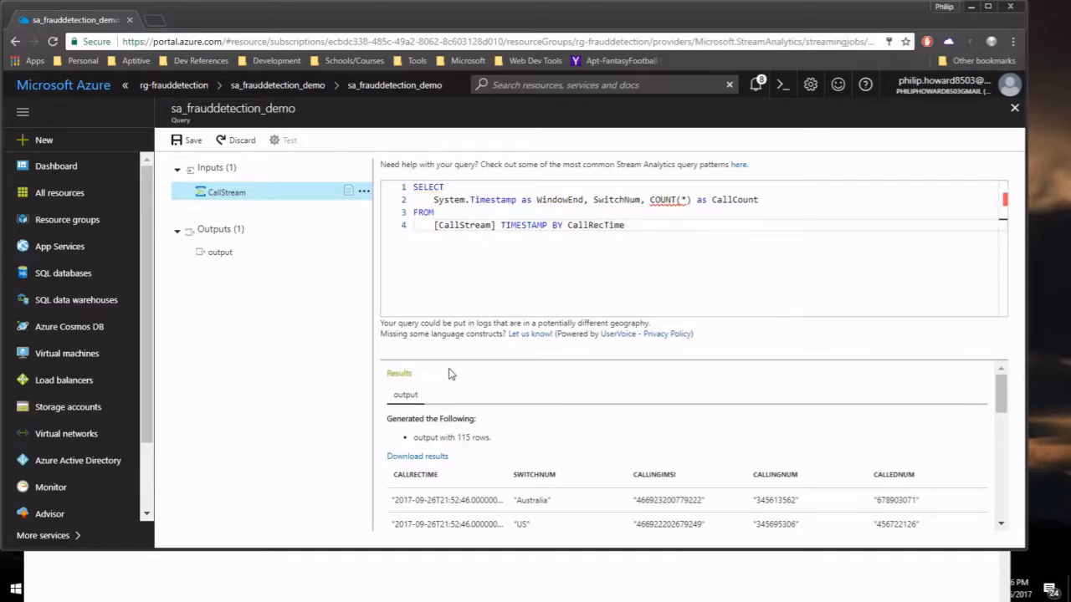
key("Return")
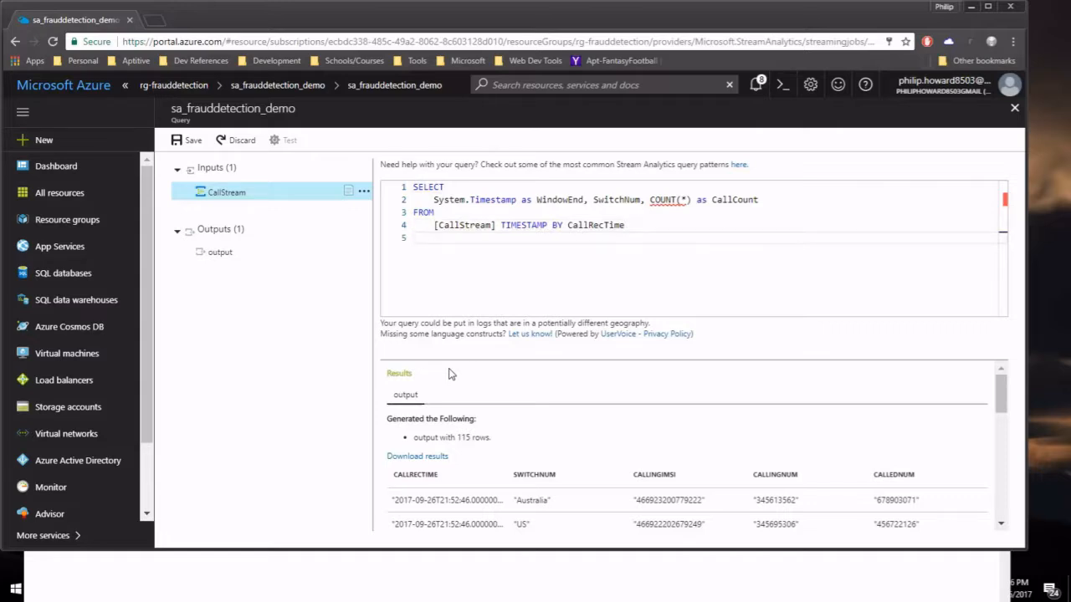
Add GROUP BY TUMBLINGWINDOW(s, 5), SwitchNum on line 5.
type("GROUP B")
key("BackSpace")
key("BackSpace")
key("BackSpace")
type("BY")
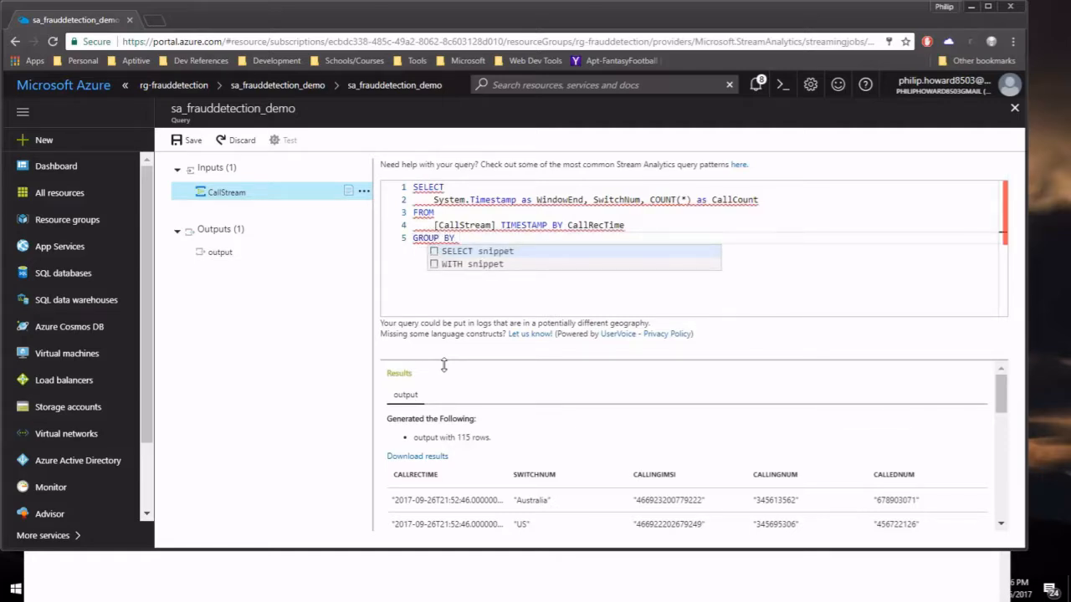
type(" TUM")
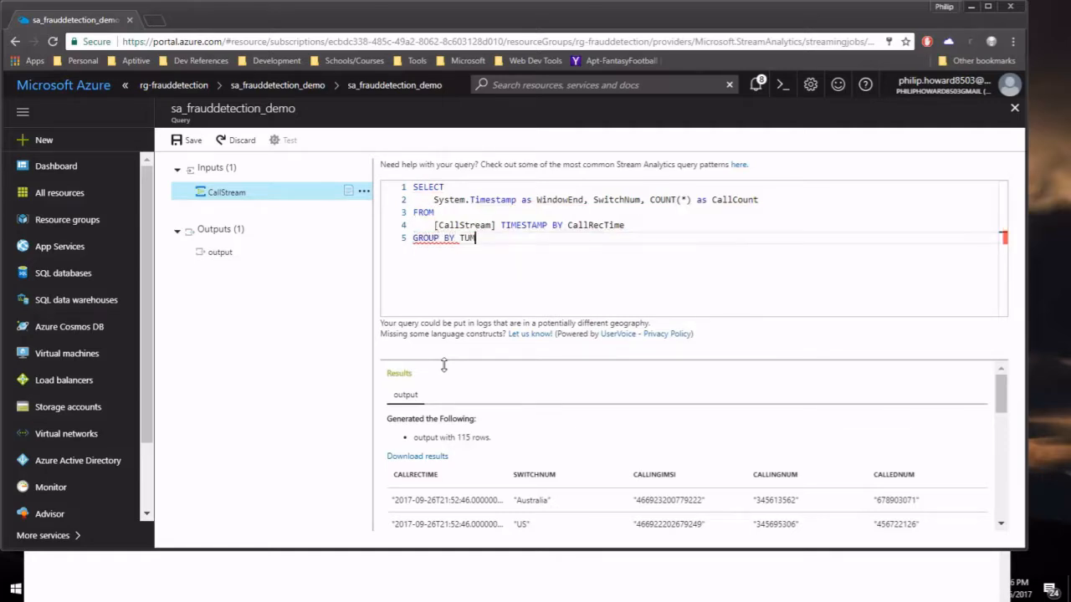
type("BLINGWINDOW")
type("(s")
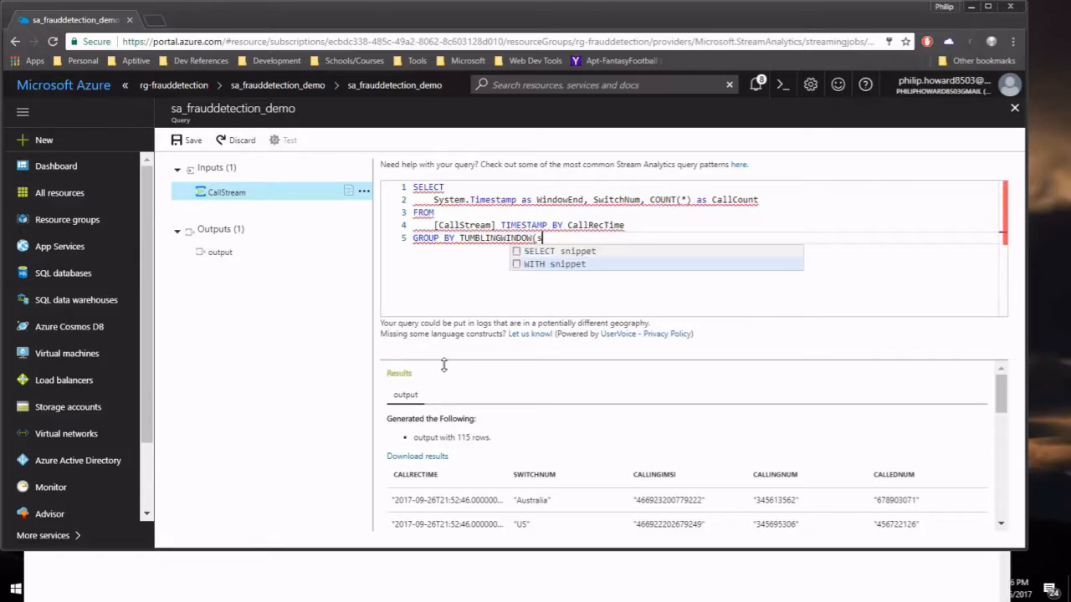
type(", 5)")
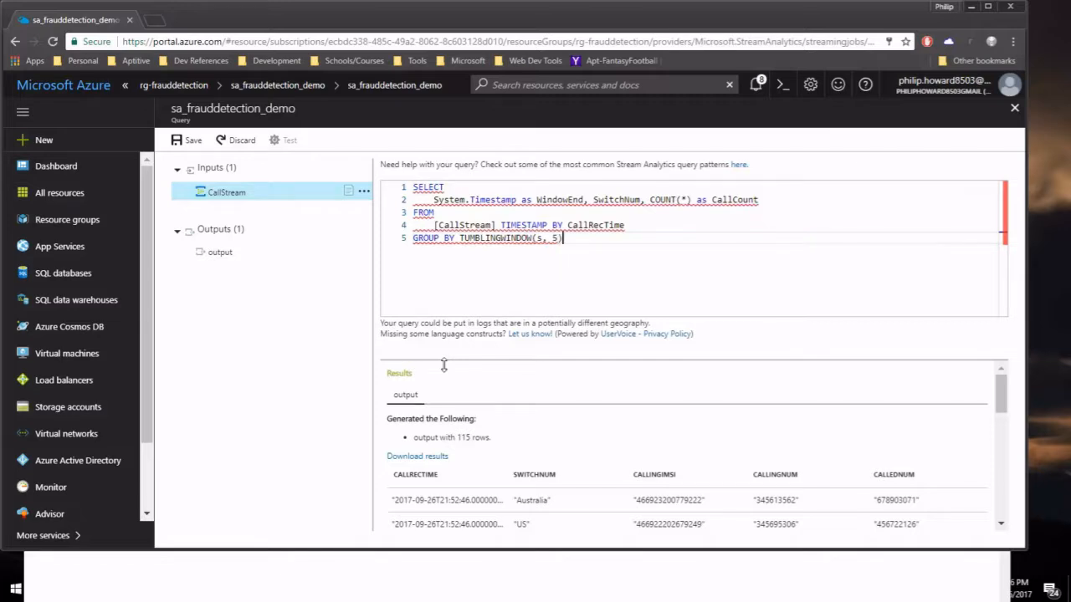
type(", S")
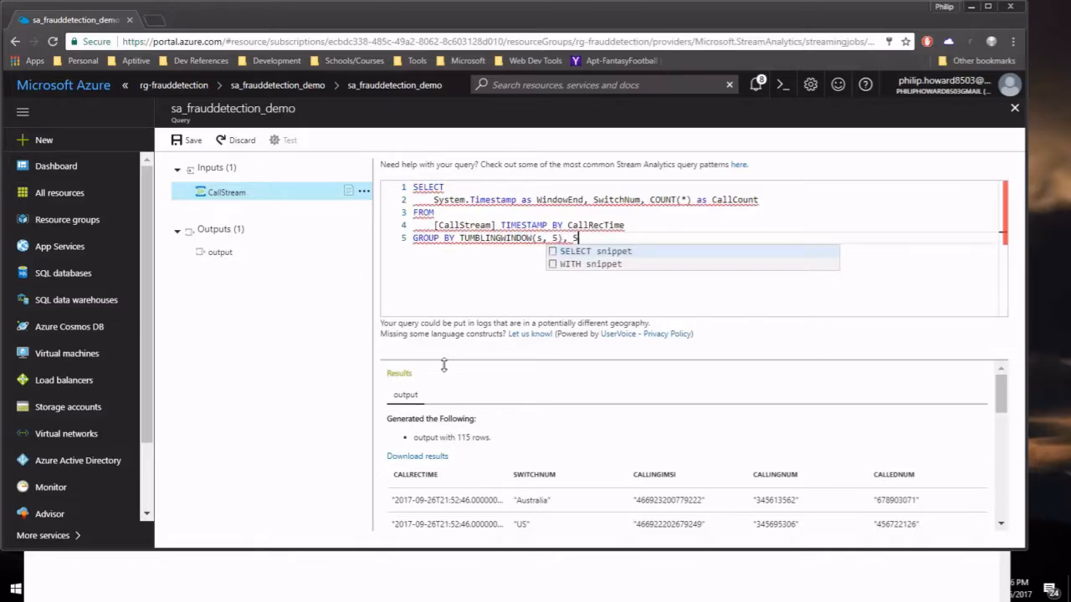
type("witchNUM")
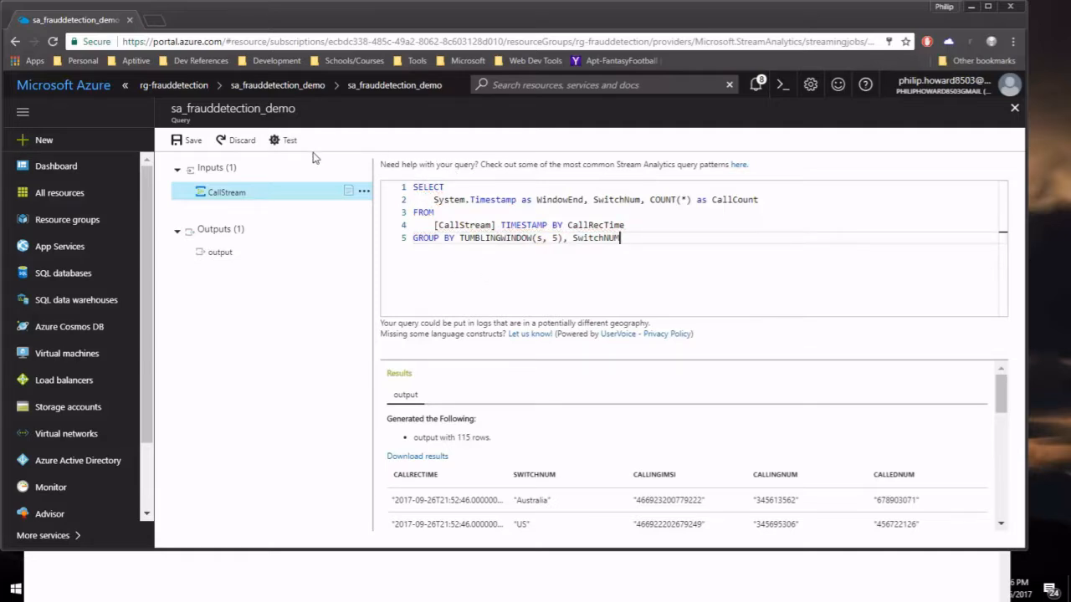
Test the tumbling-window query, review the 41 rows of call counts per switch, and close the Query blade.
left_click(282, 142)
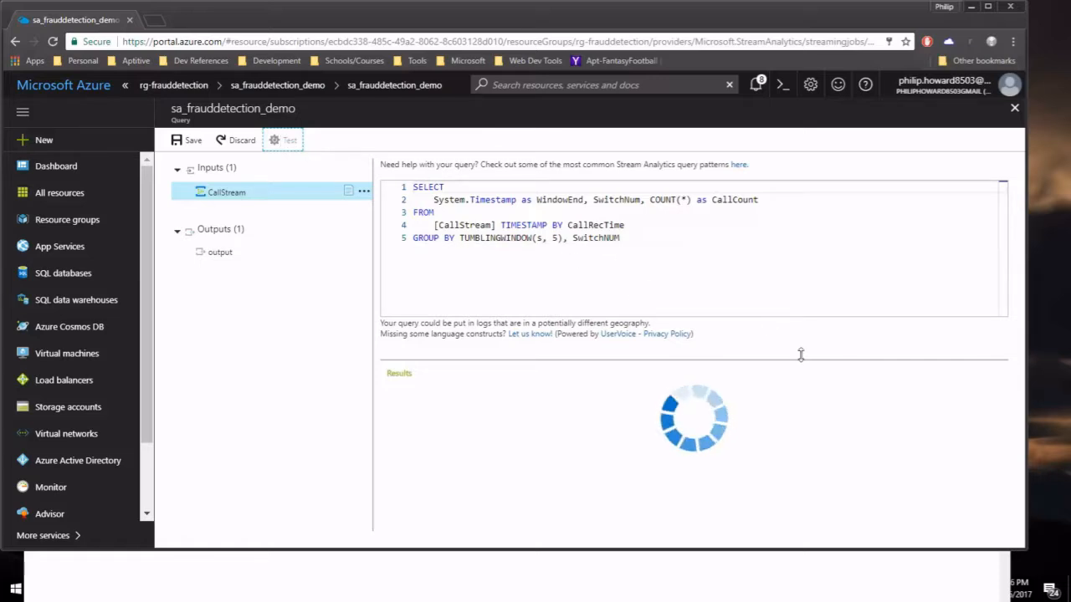
left_click_drag(800, 360, 793, 304)
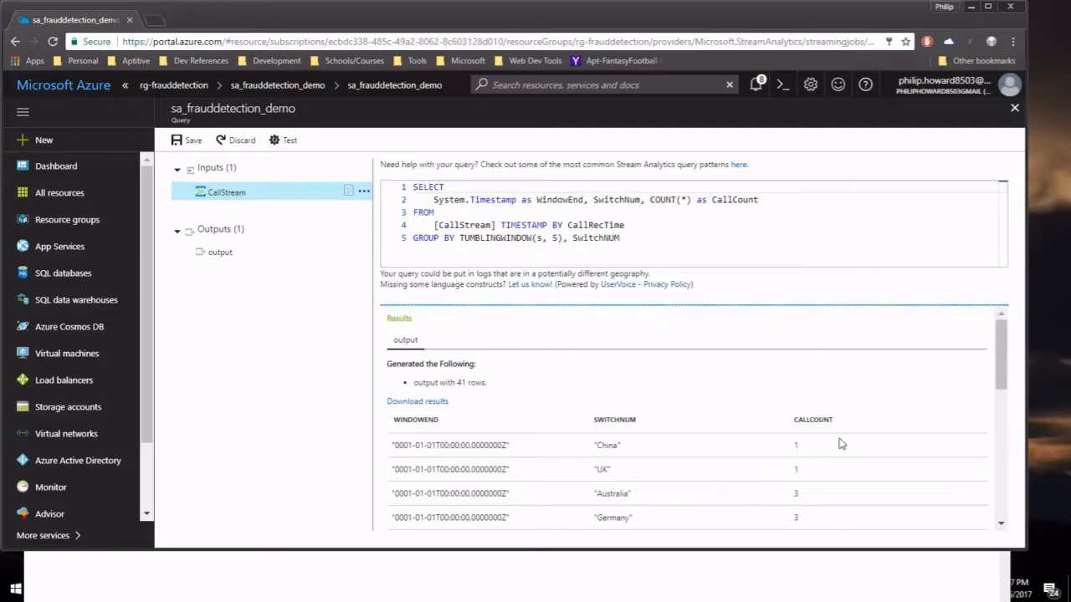
scroll(756, 462, "down", 10)
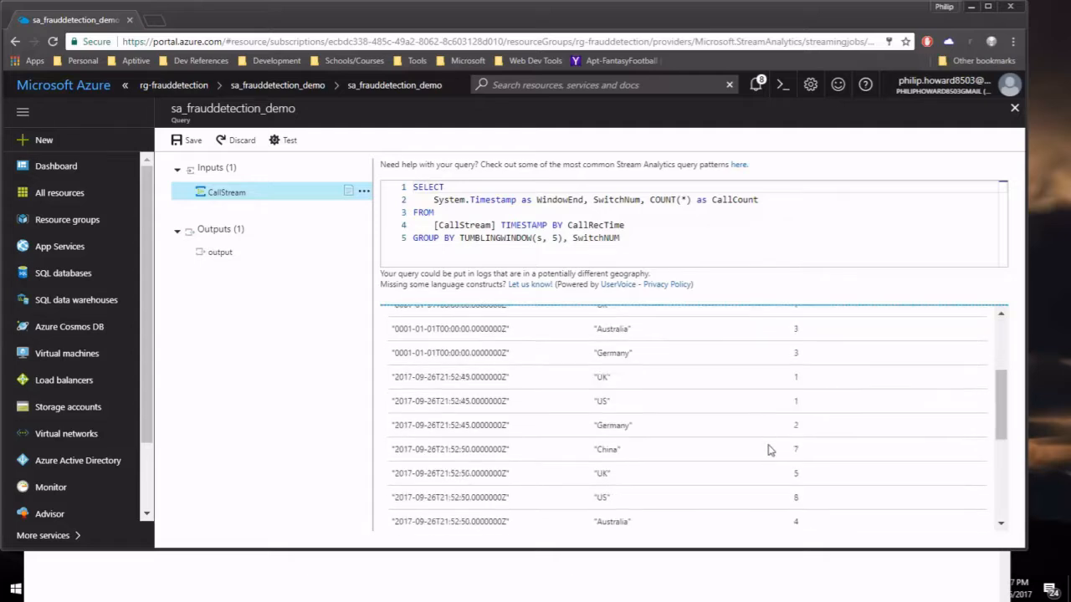
scroll(772, 449, "down", 5)
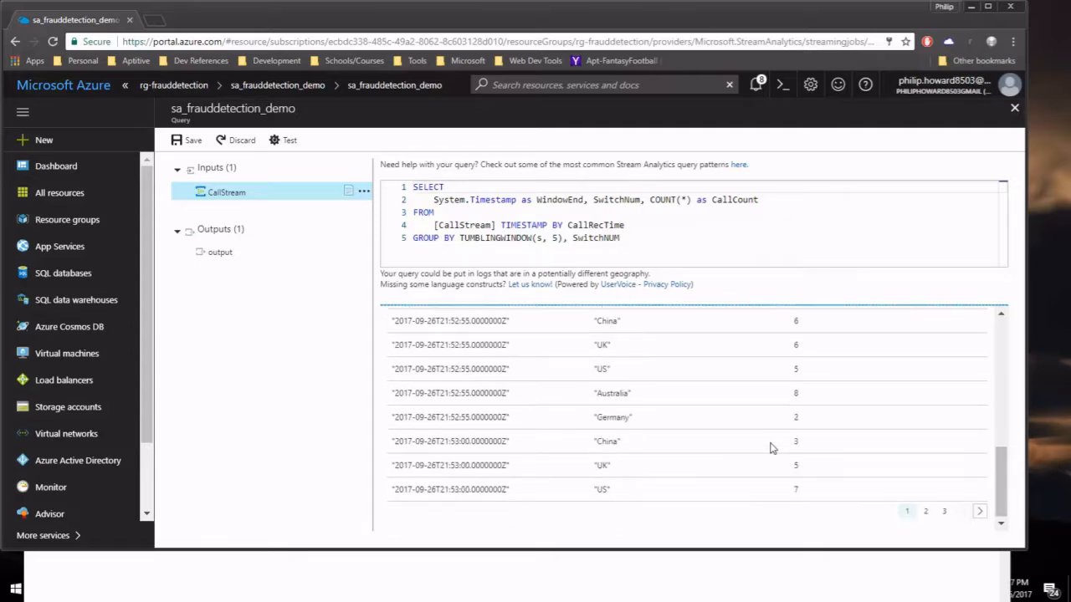
scroll(771, 448, "up", 15)
scroll(771, 448, "up", 1)
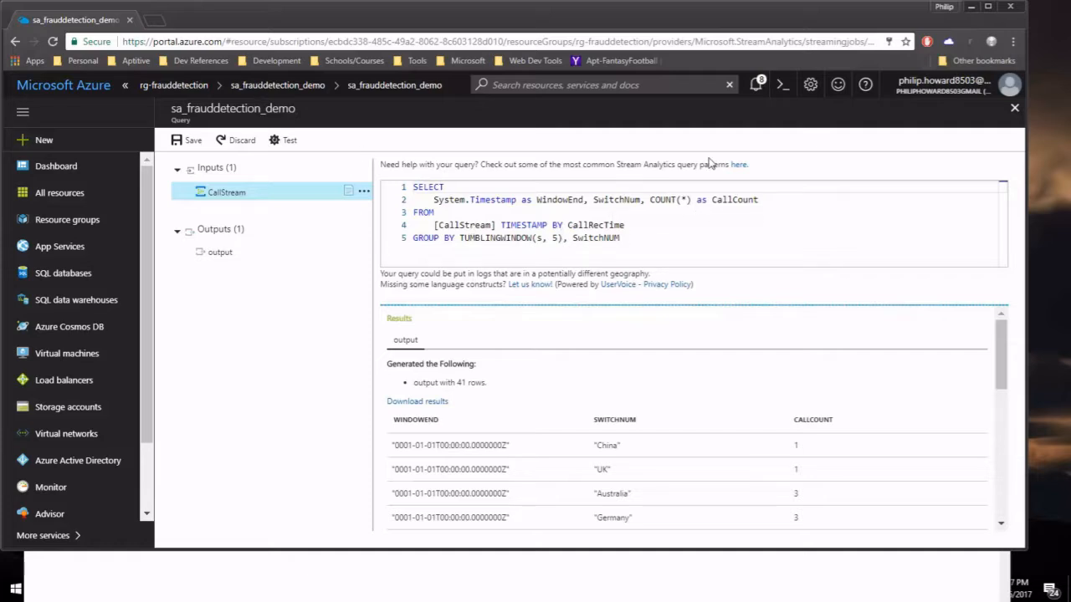
left_click(1014, 110)
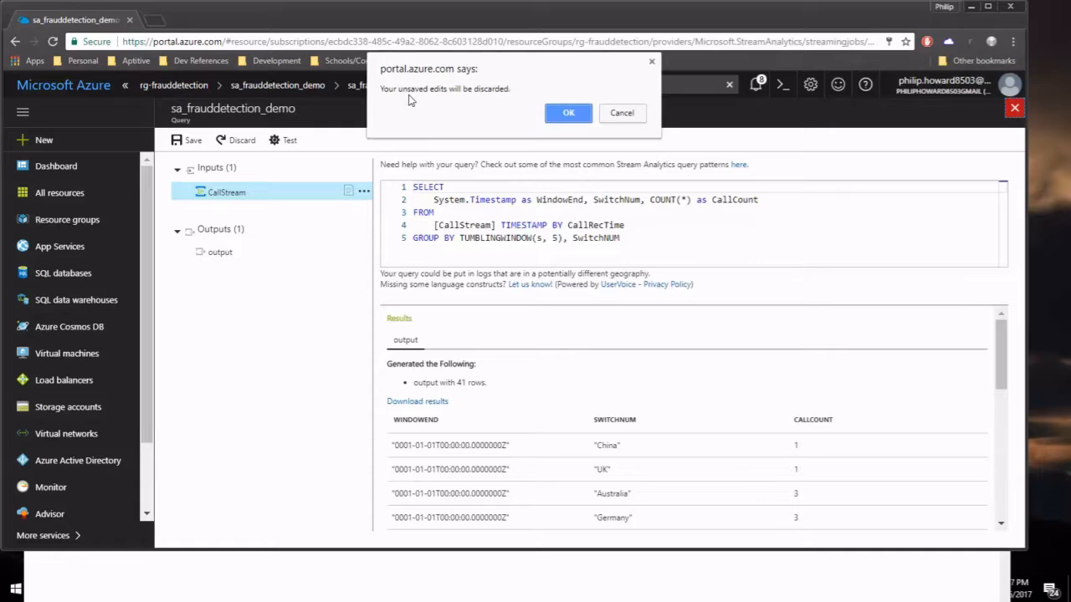
Discard the unsaved query edits and add a new job output with alias CallStream-PowerBI.
left_click(569, 113)
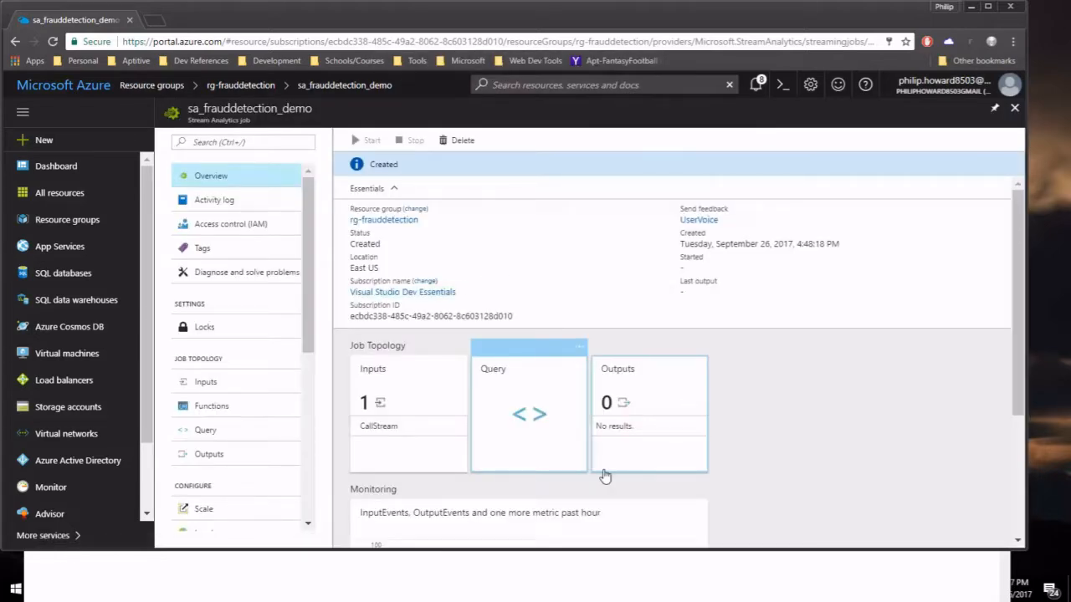
left_click(633, 427)
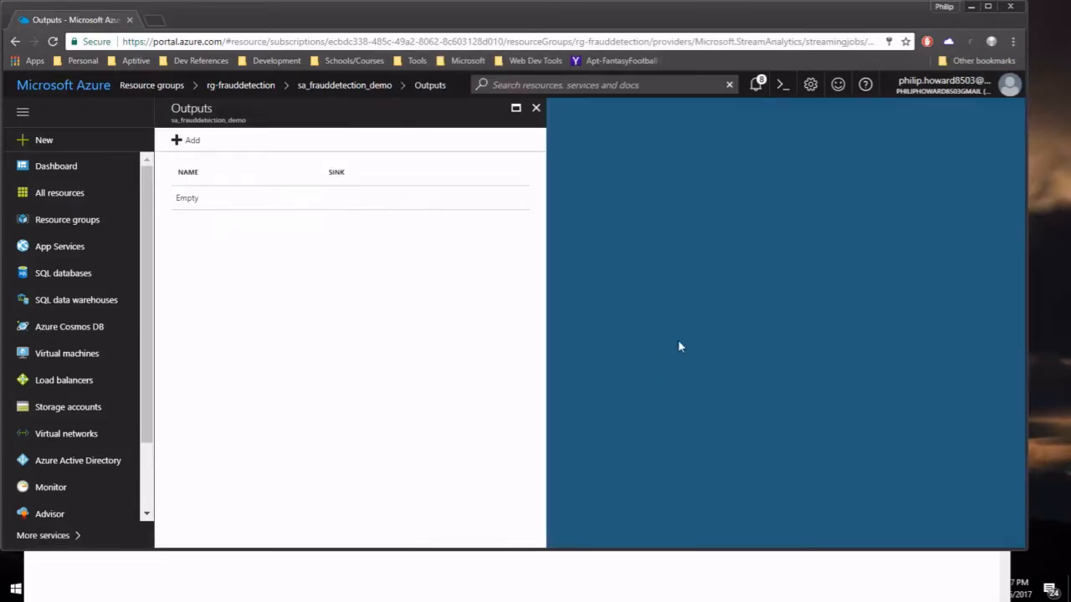
left_click(185, 141)
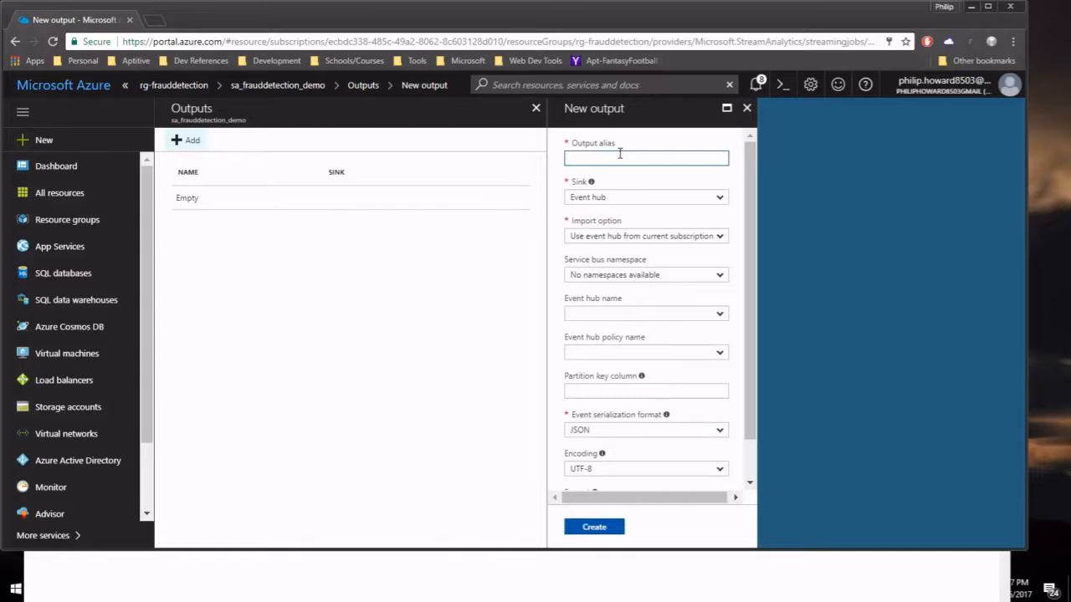
type("CallStream-PowerBI")
left_click(712, 198)
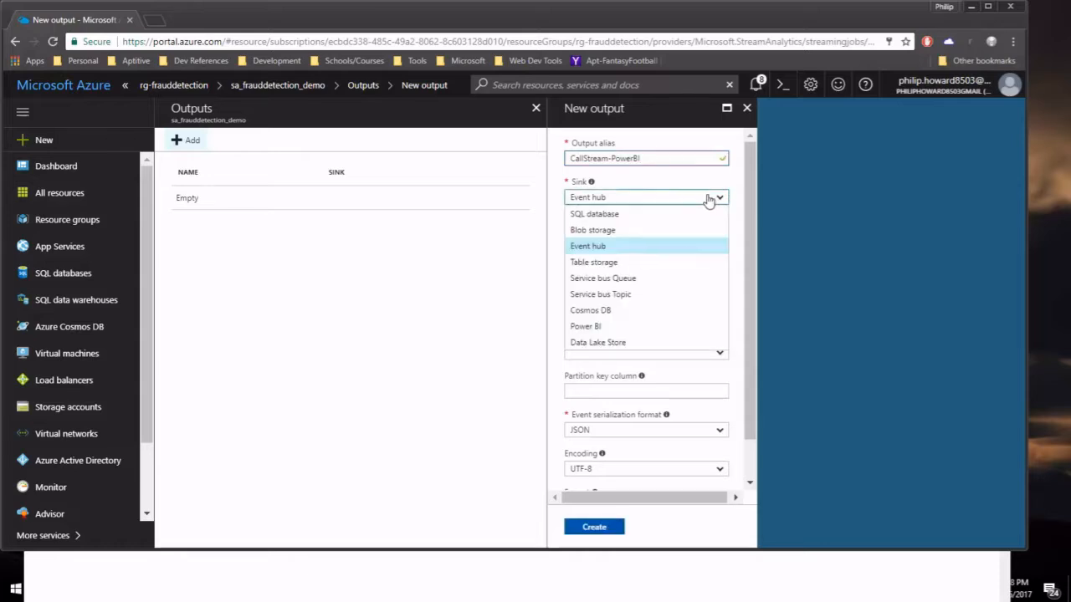
Set the sink to Power BI and authorize it, signing in with the work account e-mail and password.
left_click(617, 328)
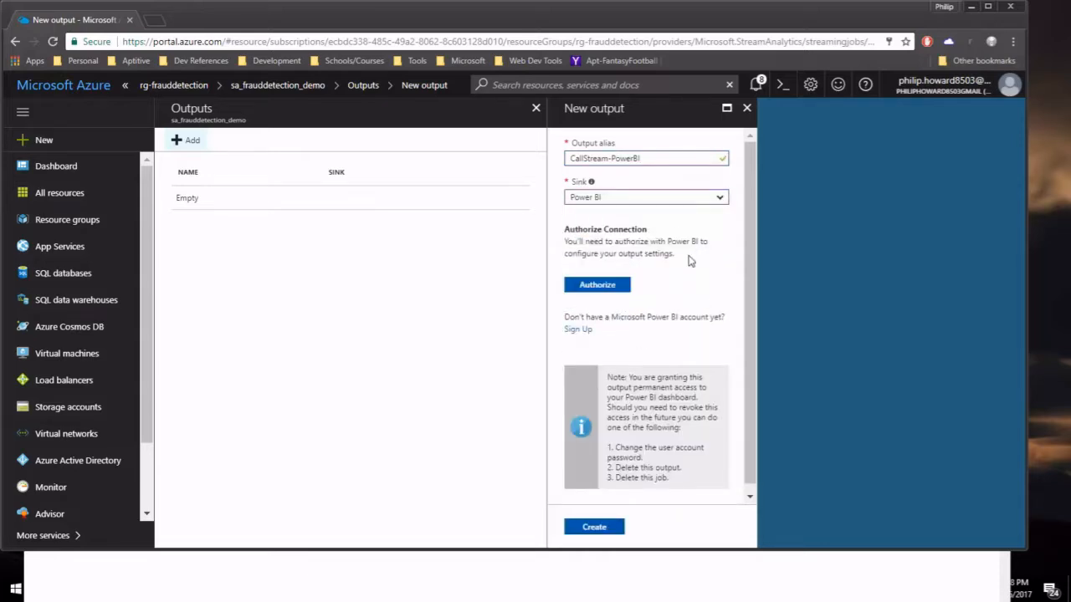
left_click(583, 290)
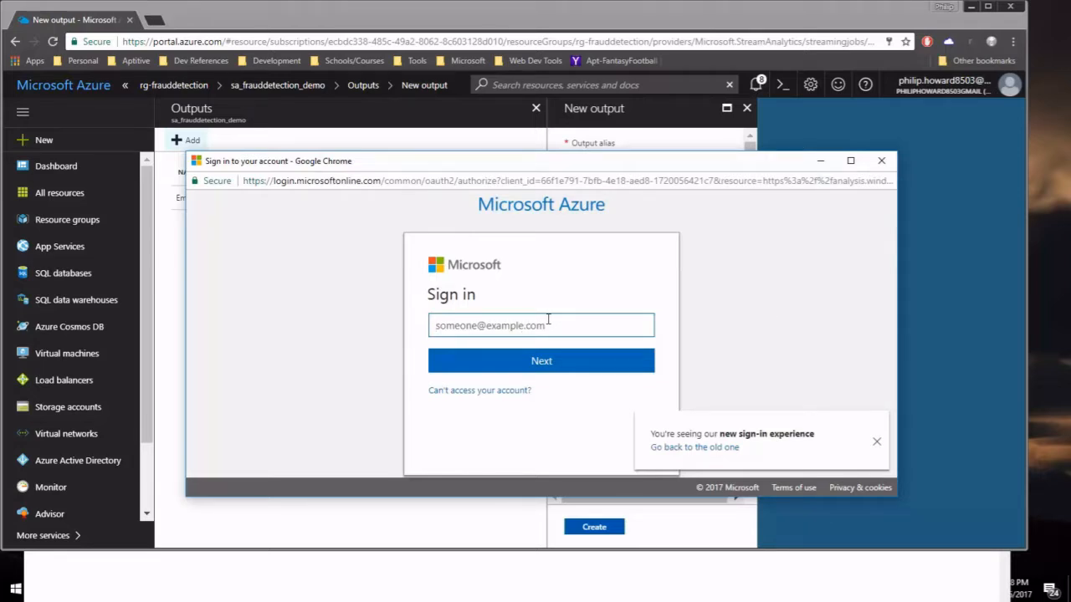
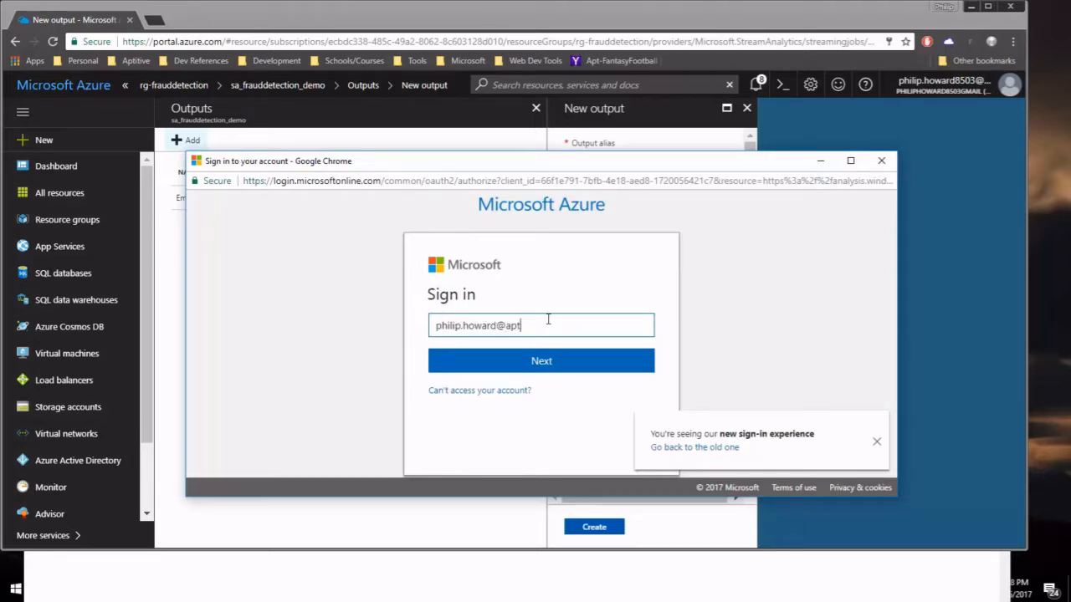
key("Return")
type("•••••••••••")
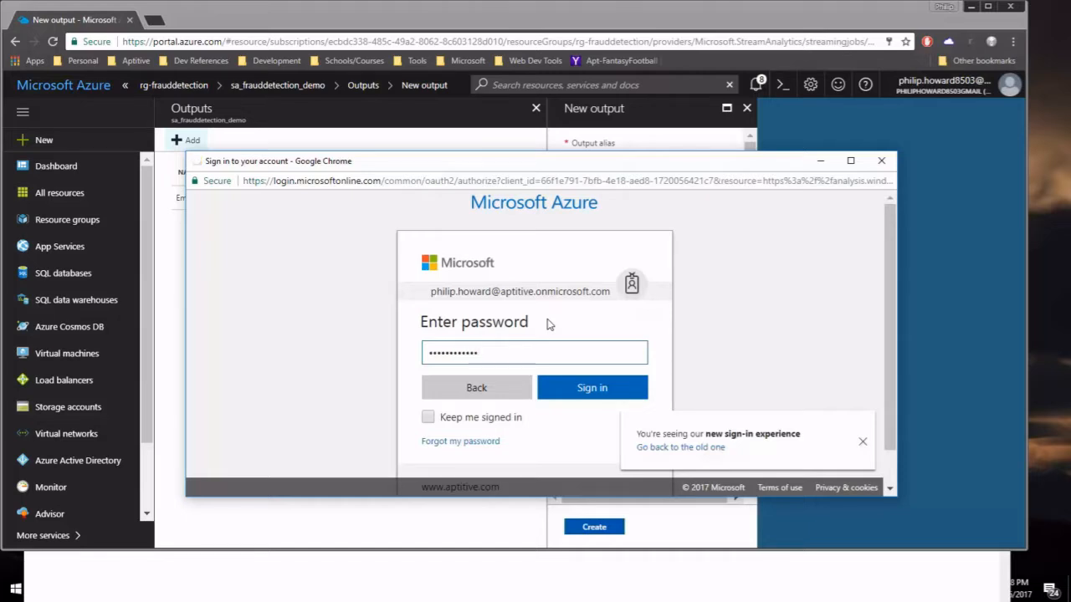
key("Return")
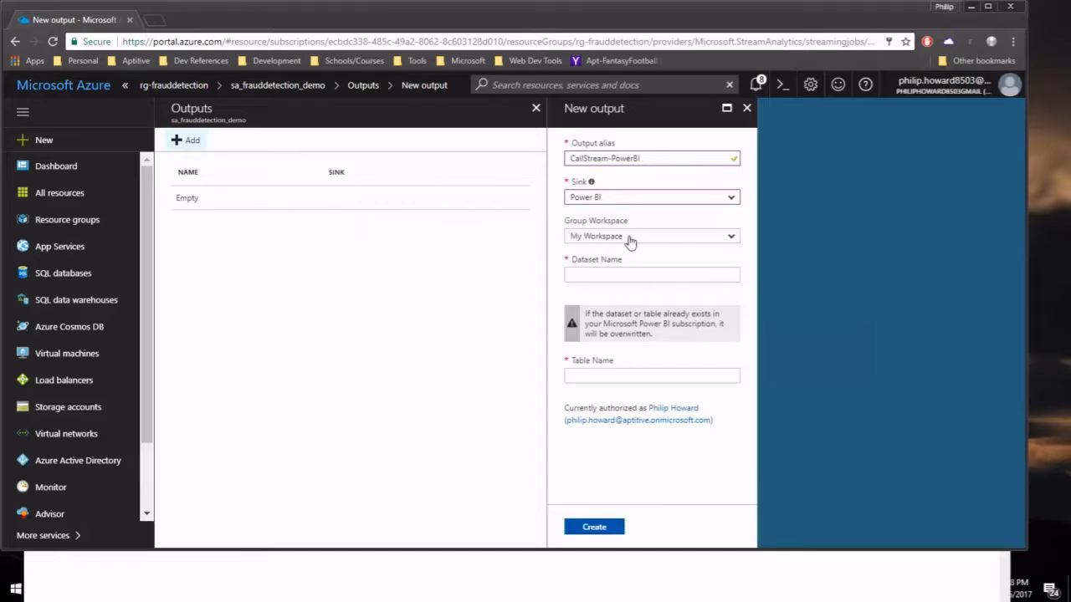
Keep My Workspace as the group workspace and set the dataset name to sa-dataset.
left_click(721, 240)
left_click(722, 243)
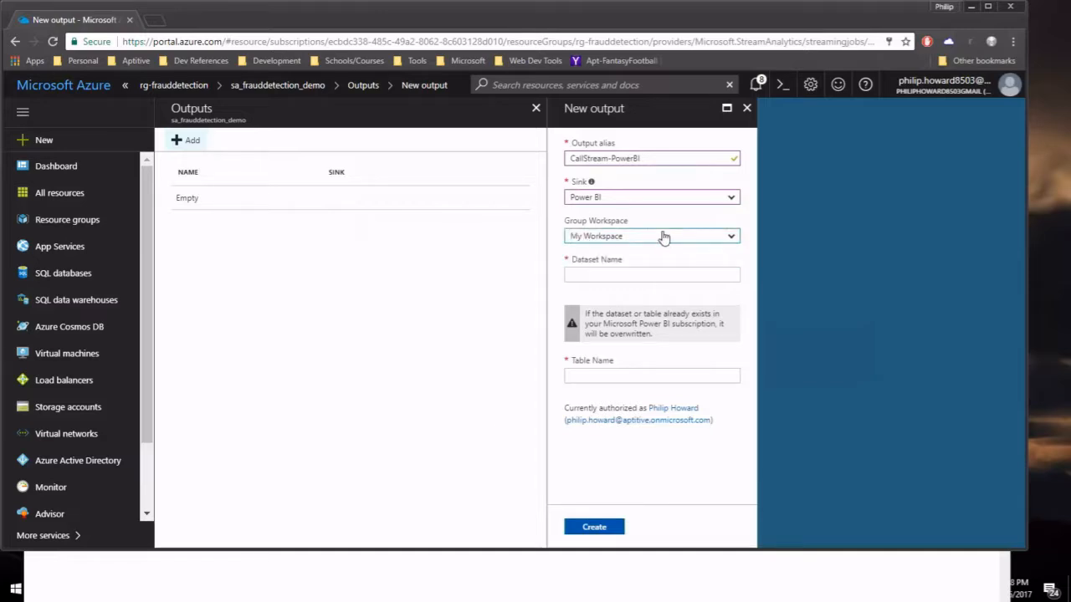
left_click(576, 276)
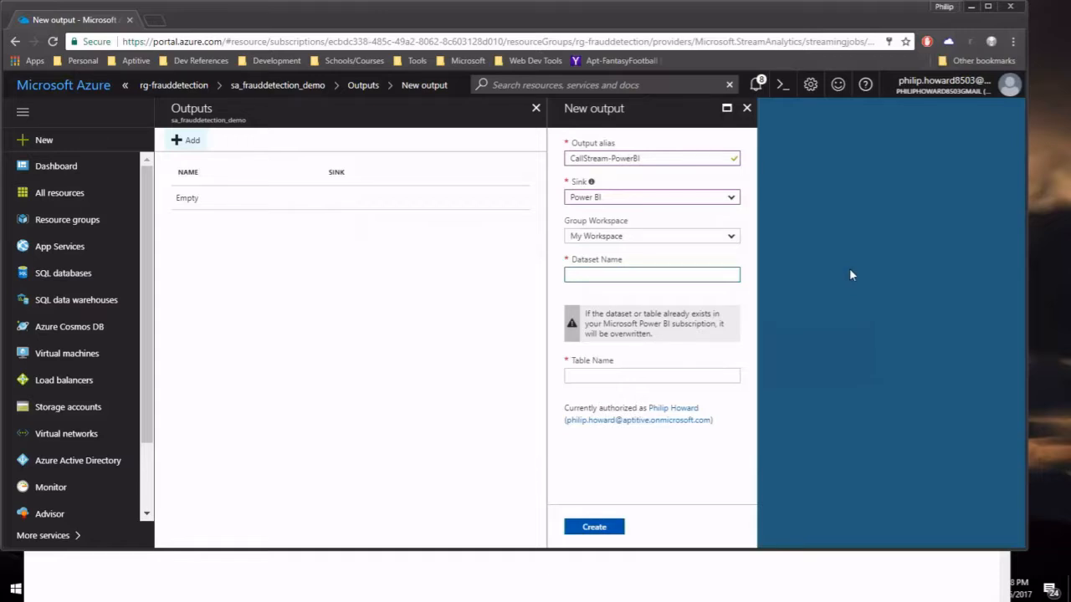
type("sa-dataset")
Set the table name to fraudulent-calls, create the output, and dismiss the connection-test notification.
left_click(636, 375)
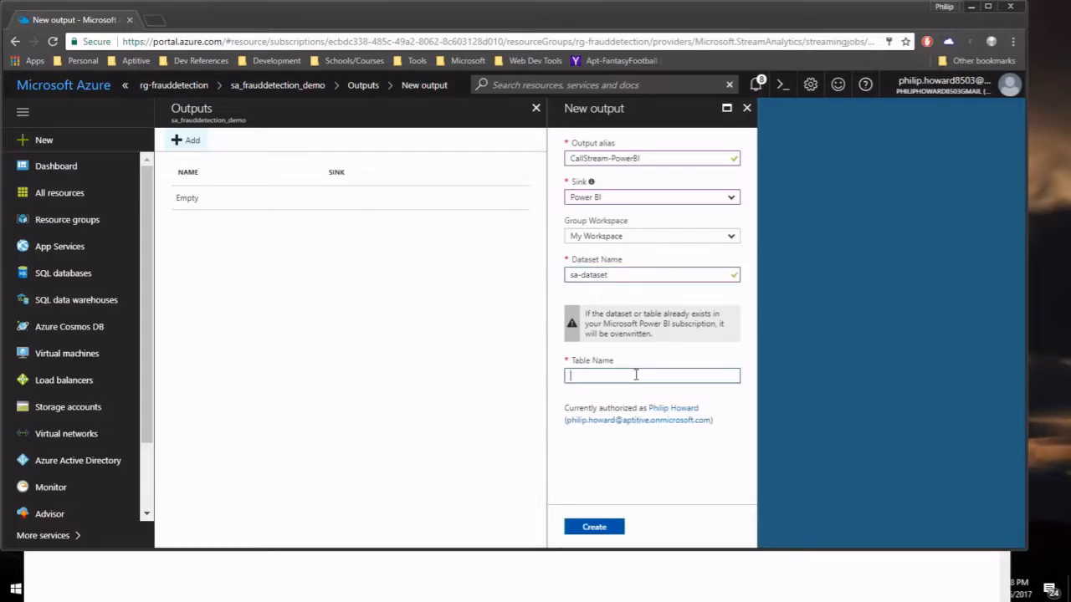
type("fraudulent-calls")
left_click(640, 450)
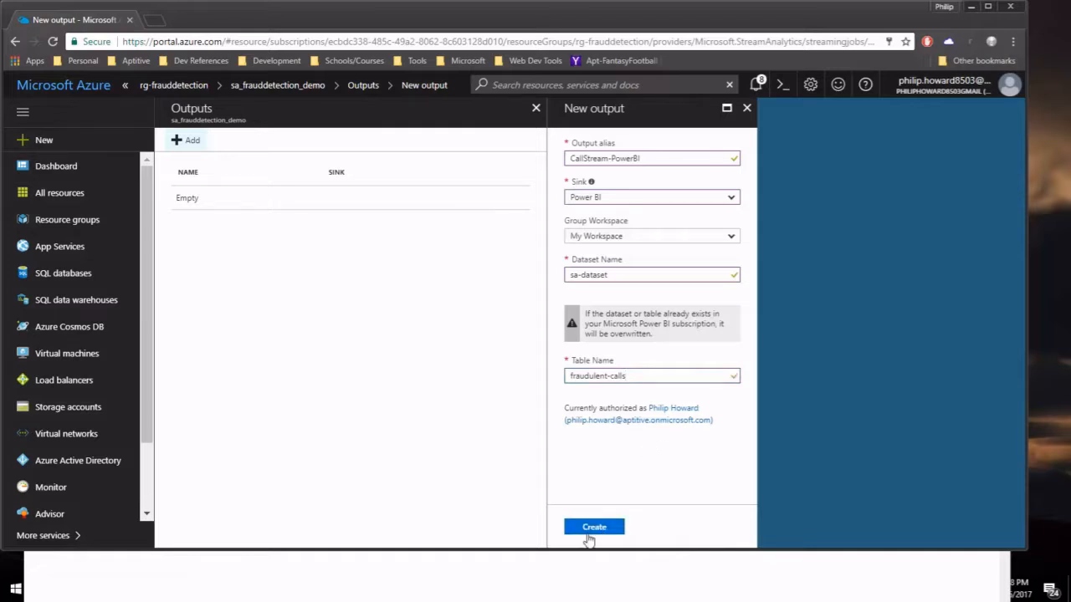
left_click(588, 536)
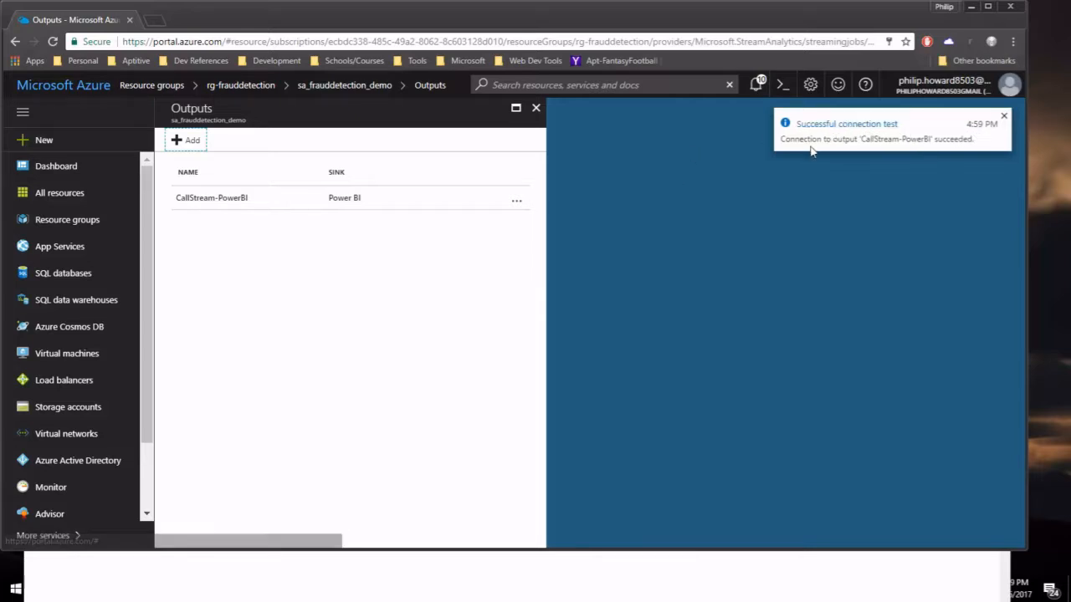
left_click(1003, 116)
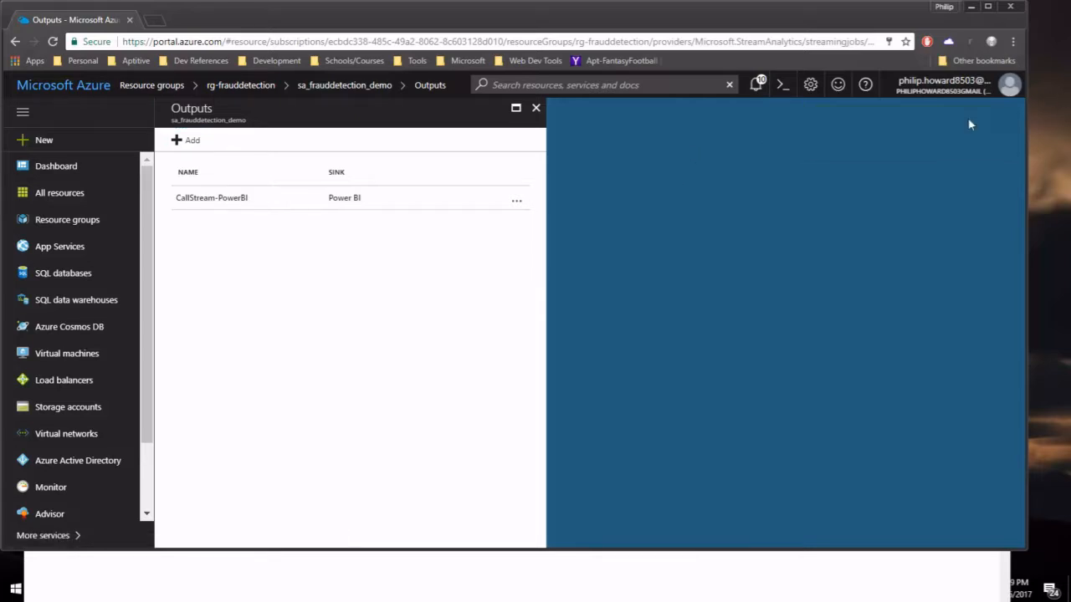
Close the Outputs blade and open the Query tile in the job's Job Topology.
left_click(536, 107)
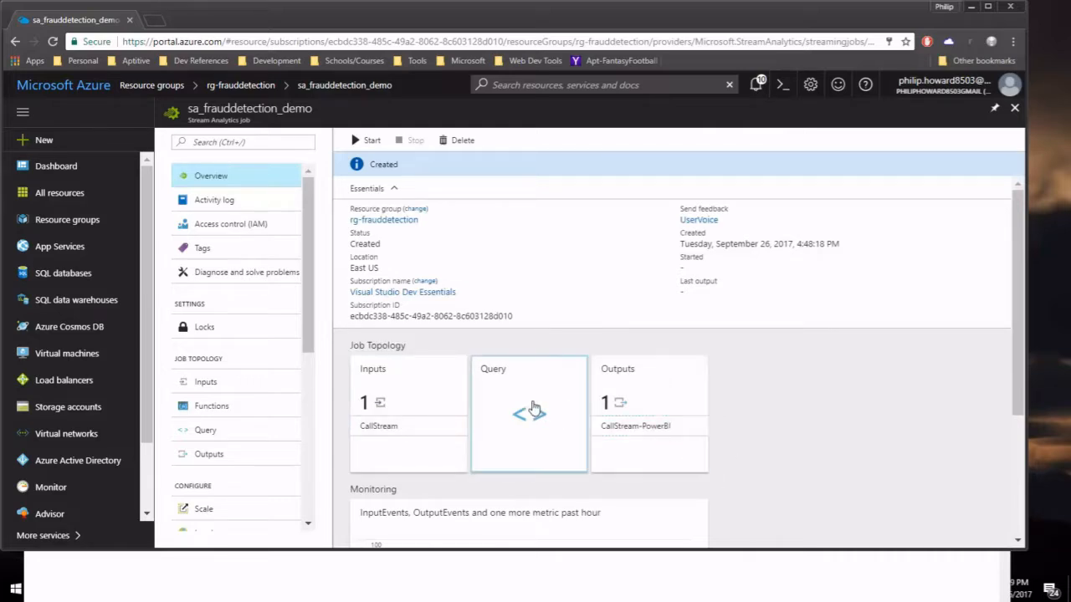
left_click(533, 410)
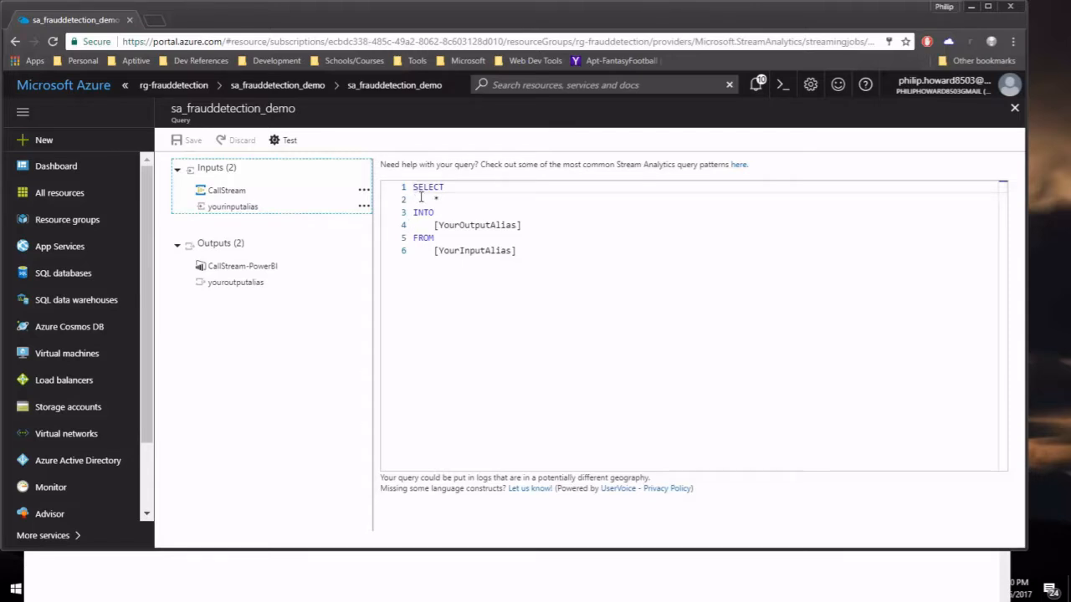
Clear the template query and enter SELECT System.Timestamp AS WindowEnd, COUNT(*) AS FraudulentCalls.
left_click_drag(424, 200, 537, 242)
left_click_drag(414, 187, 571, 277)
key("Delete")
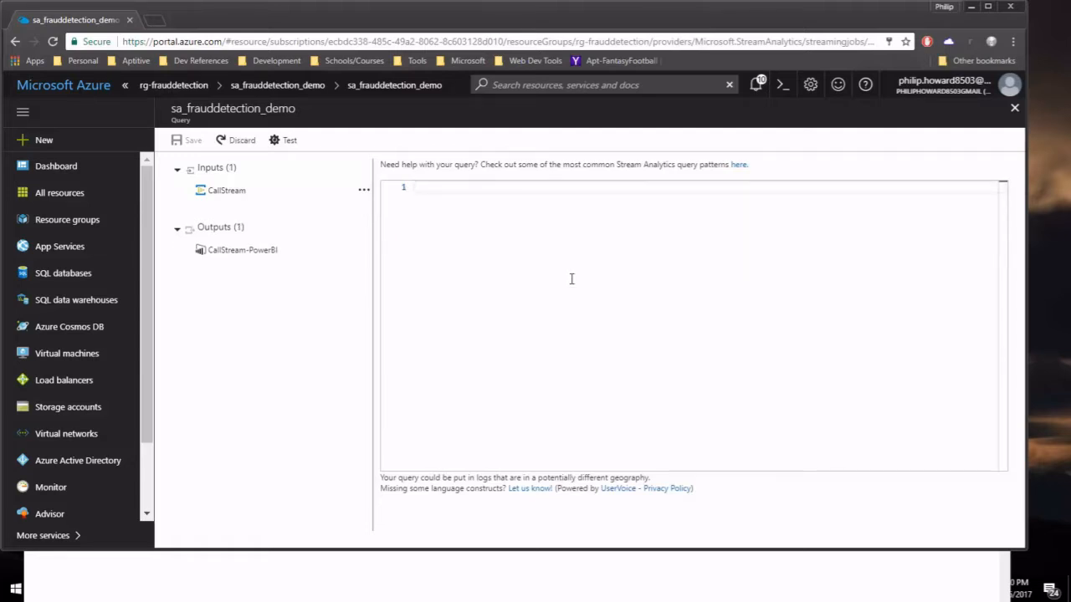
type("SELE")
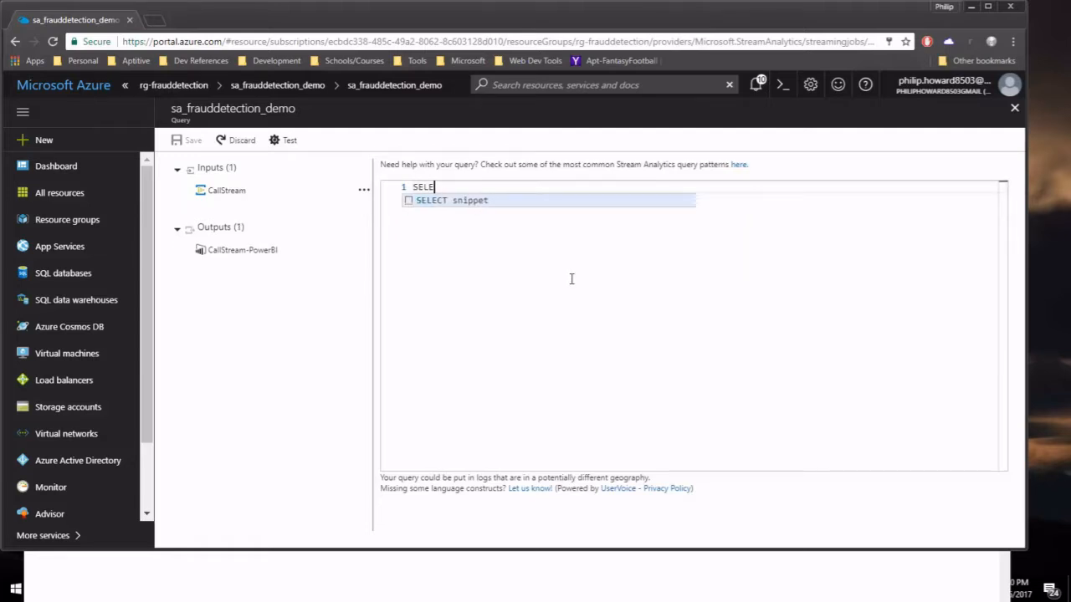
type("CT System.")
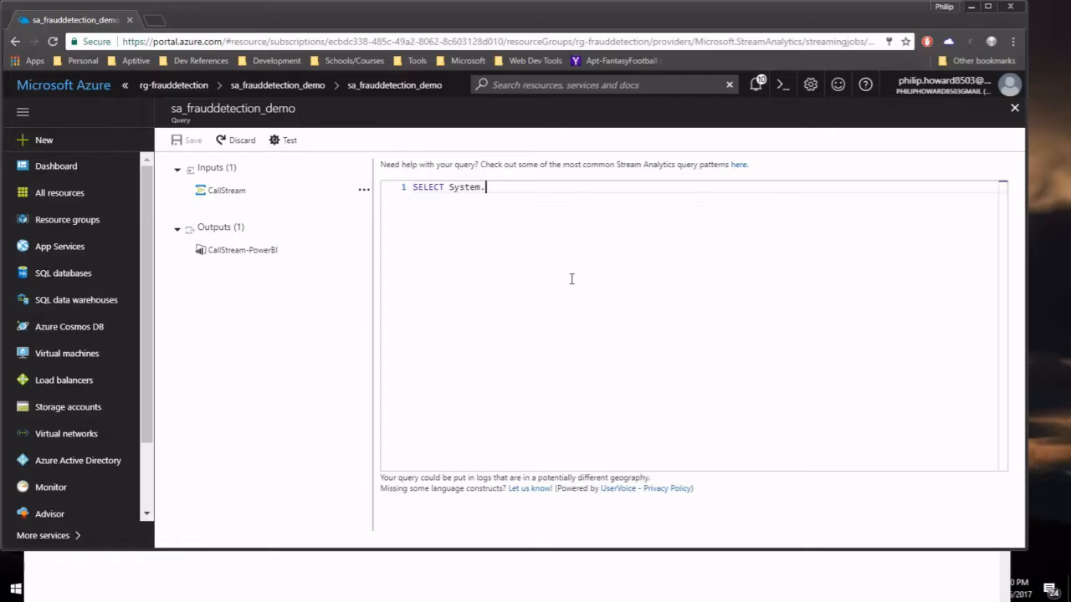
type("Timestamp")
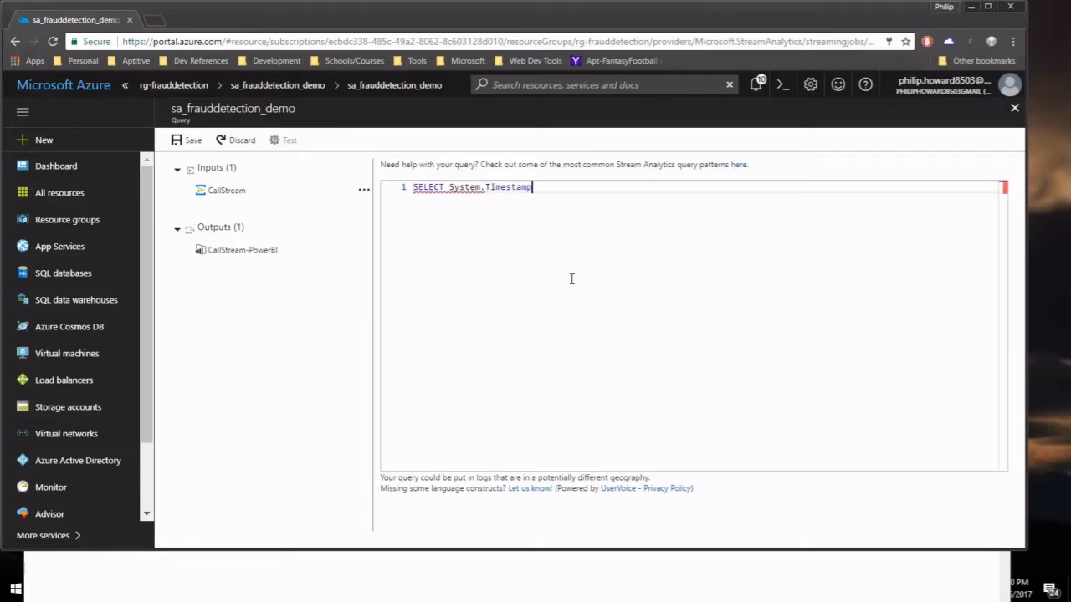
type(" AS ")
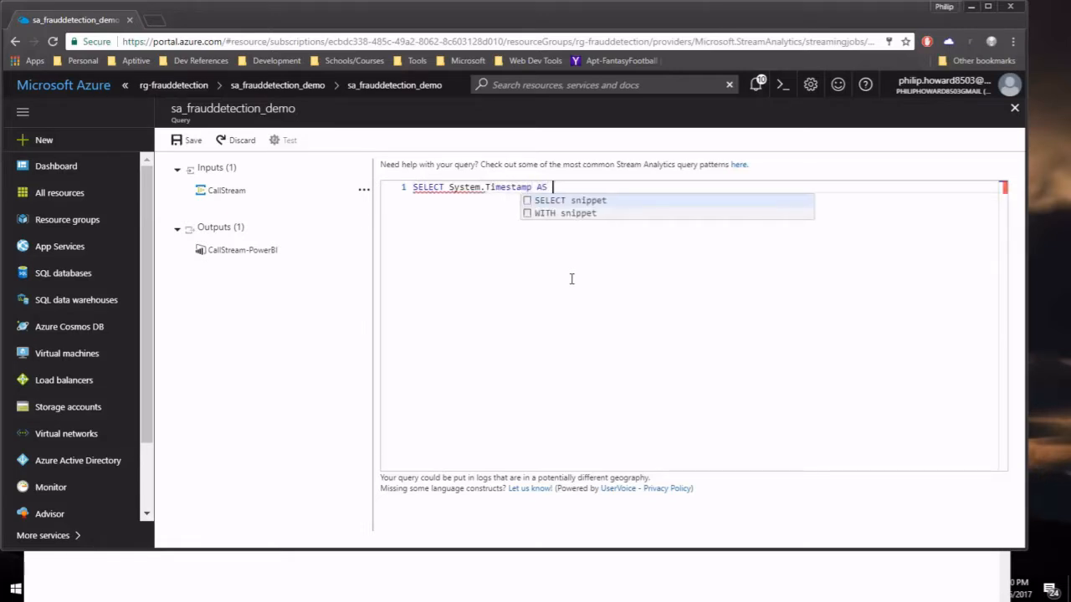
type("WindowEnd")
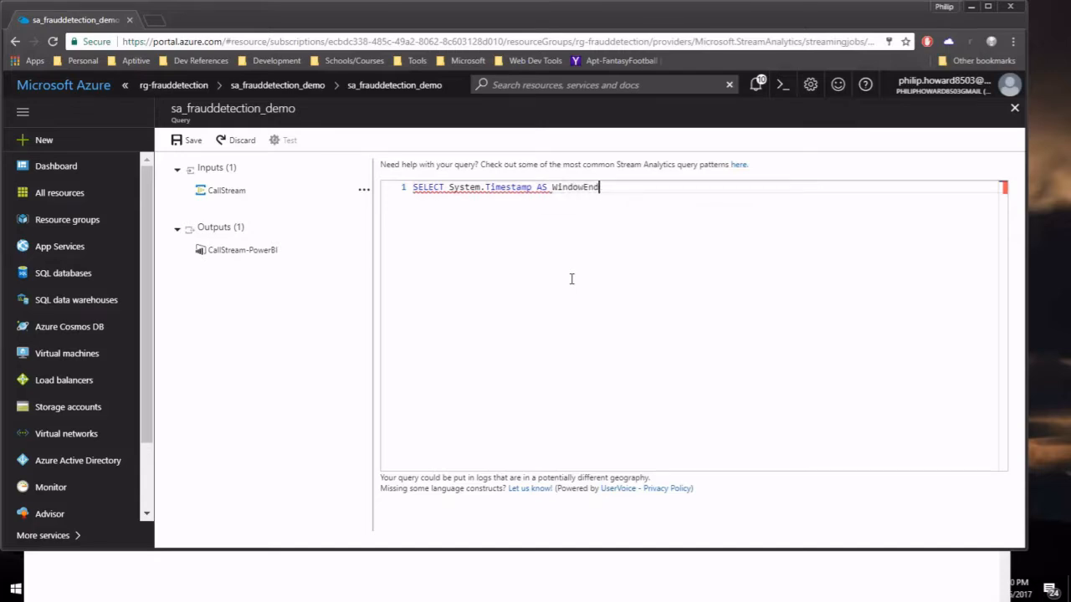
type(", COUNT(*) AS Fra")
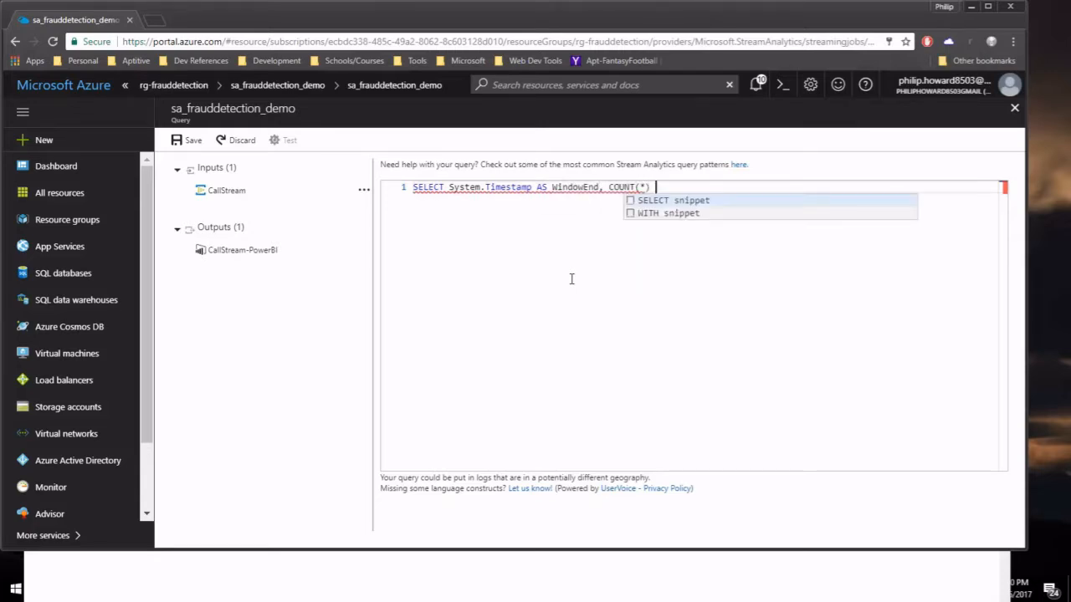
type("ud")
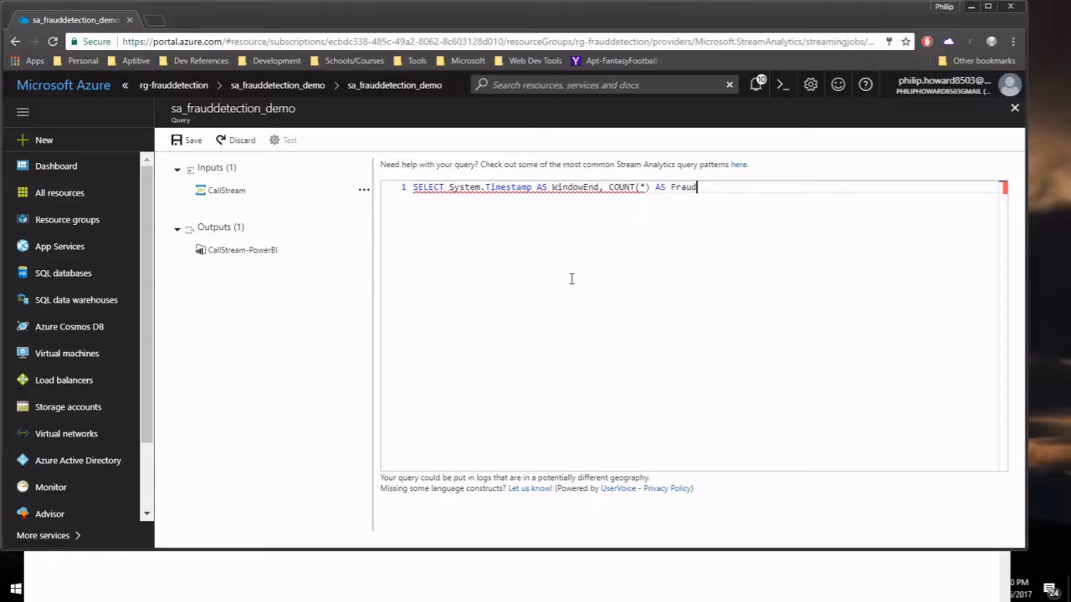
type("ulentCalls")
key("Return")
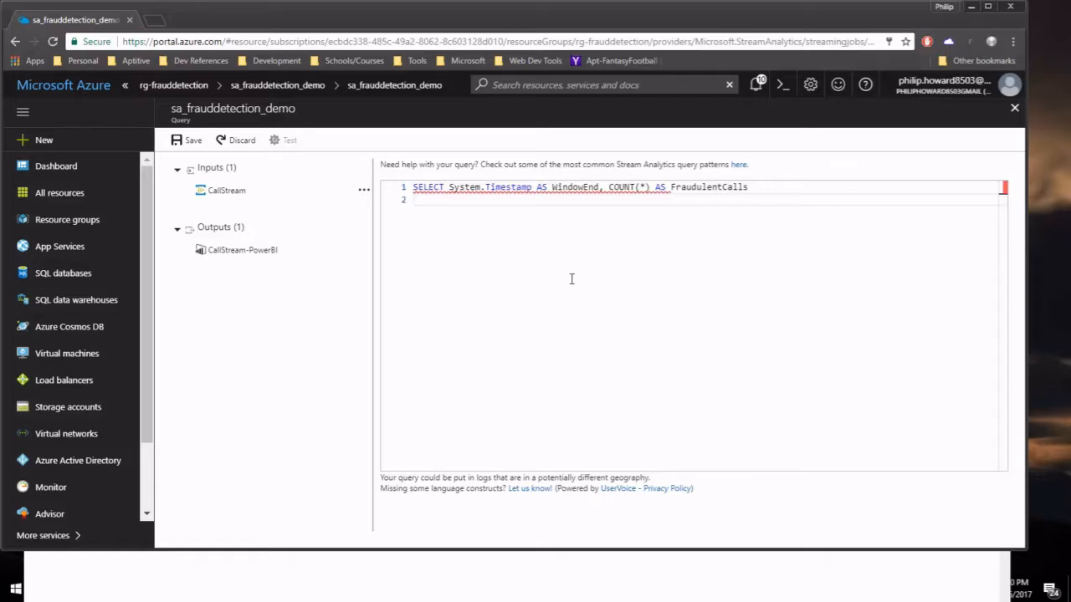
Add the lines INTO CallStream-PowerBI and FROM CallStream CS1 TIMESTAMP BY CallRecTime.
type("INTO ")
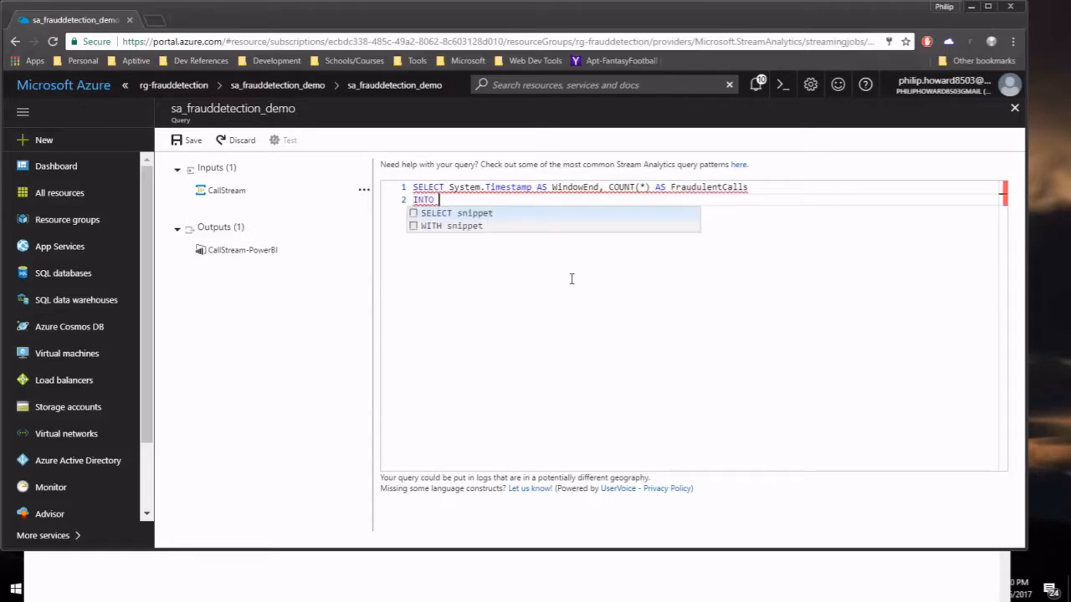
type("Call")
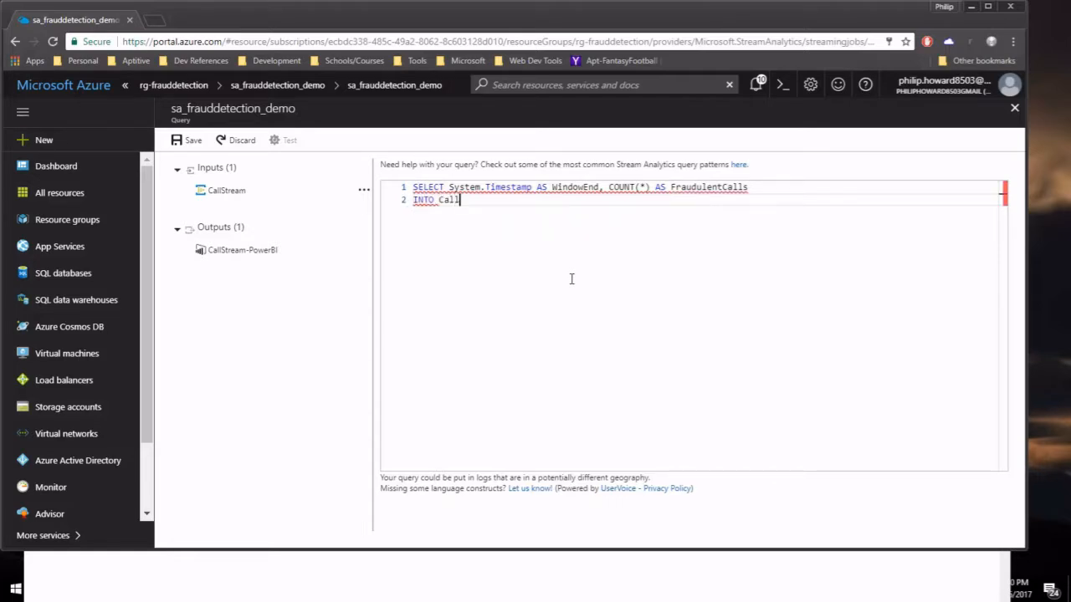
type("Stream")
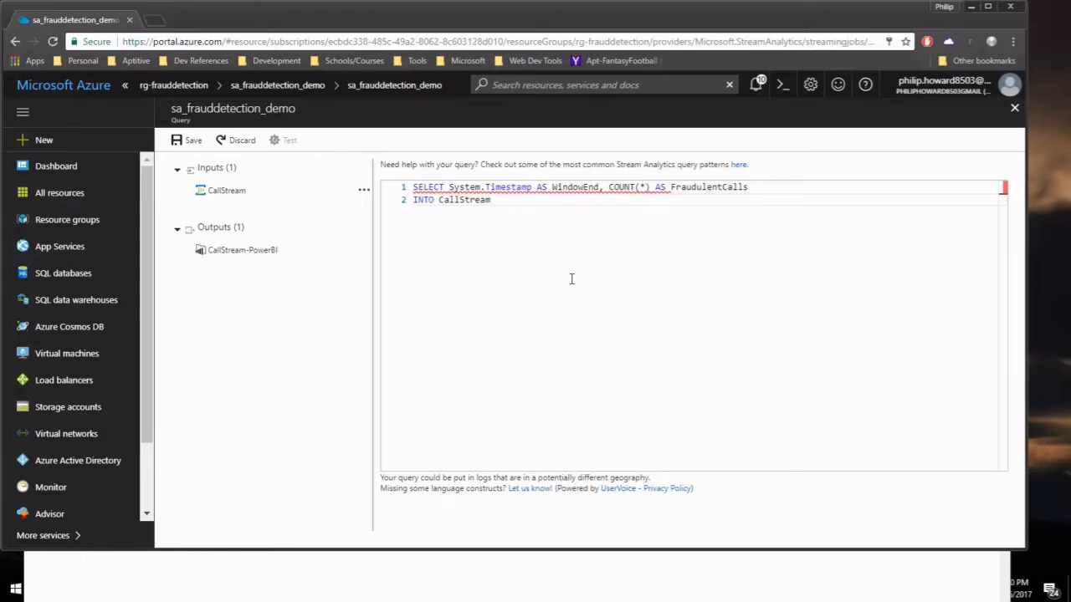
type("-PowerBI")
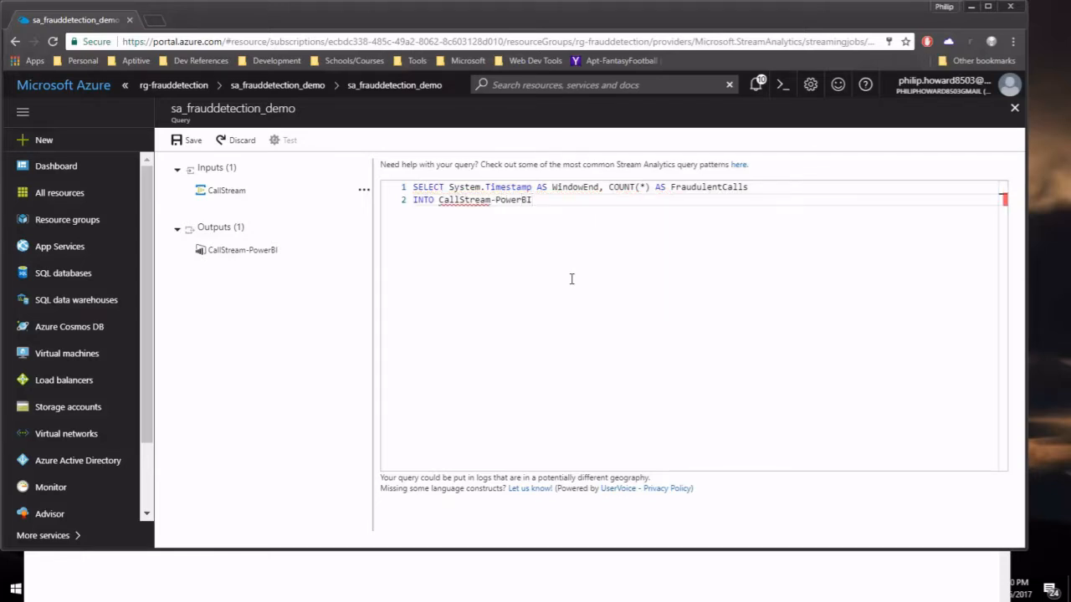
key("Return")
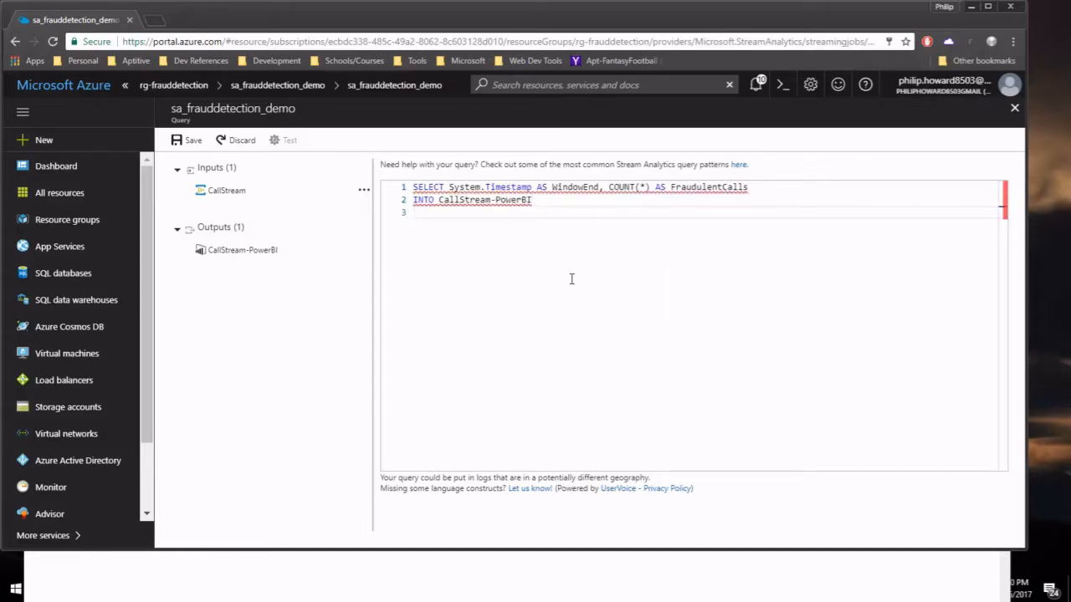
type("FROM C")
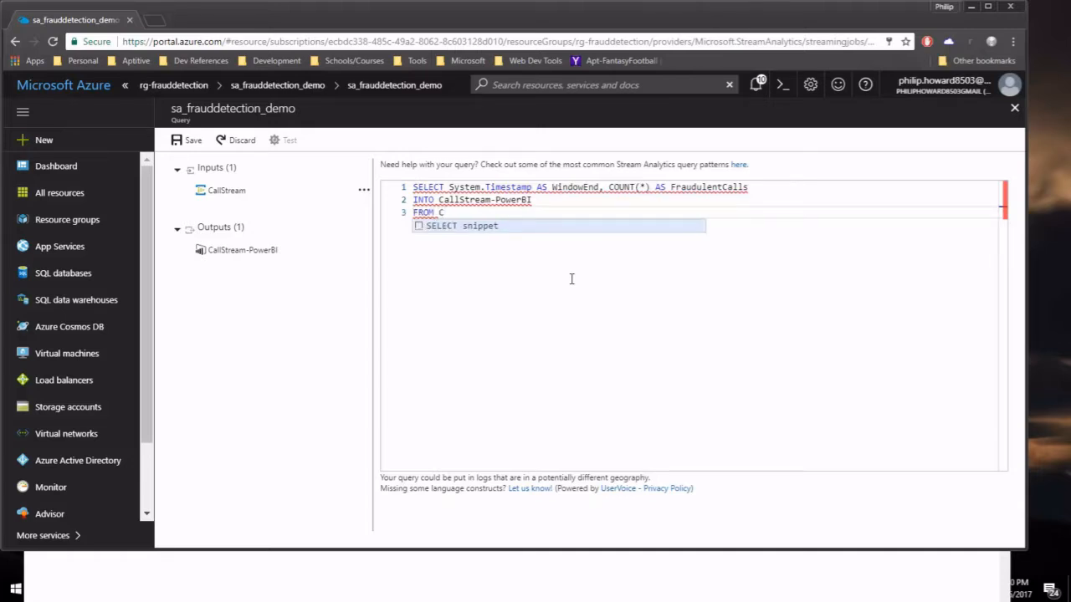
type("allStre")
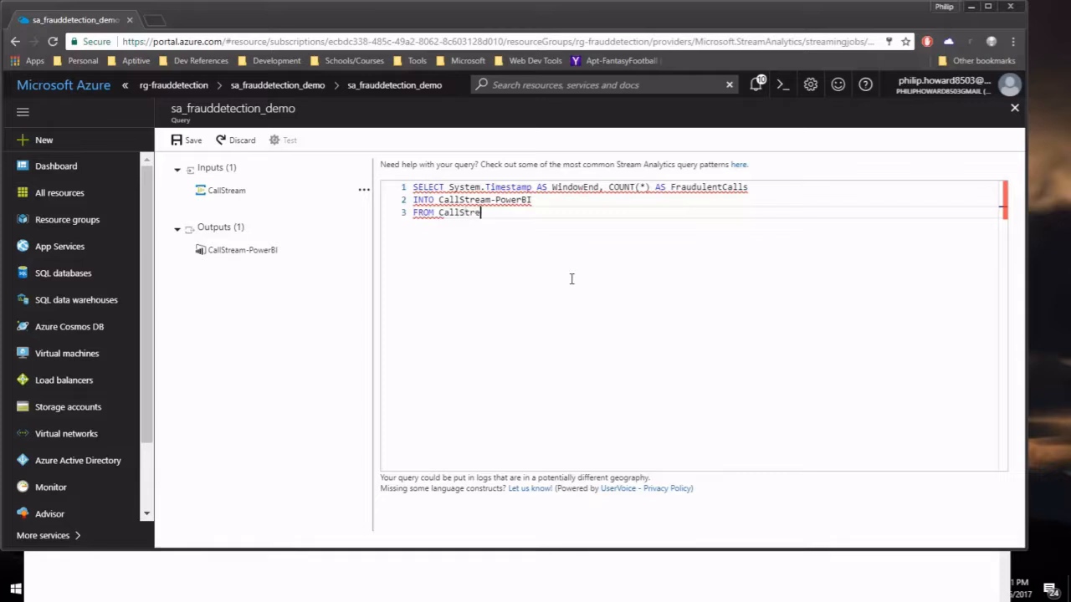
type("am CS")
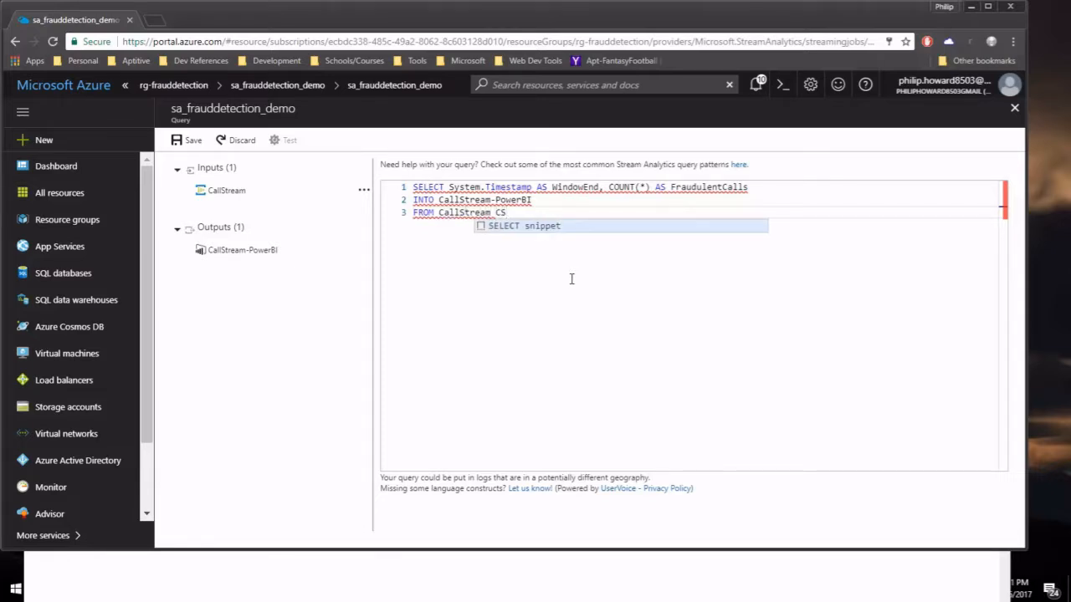
type("1 TIME")
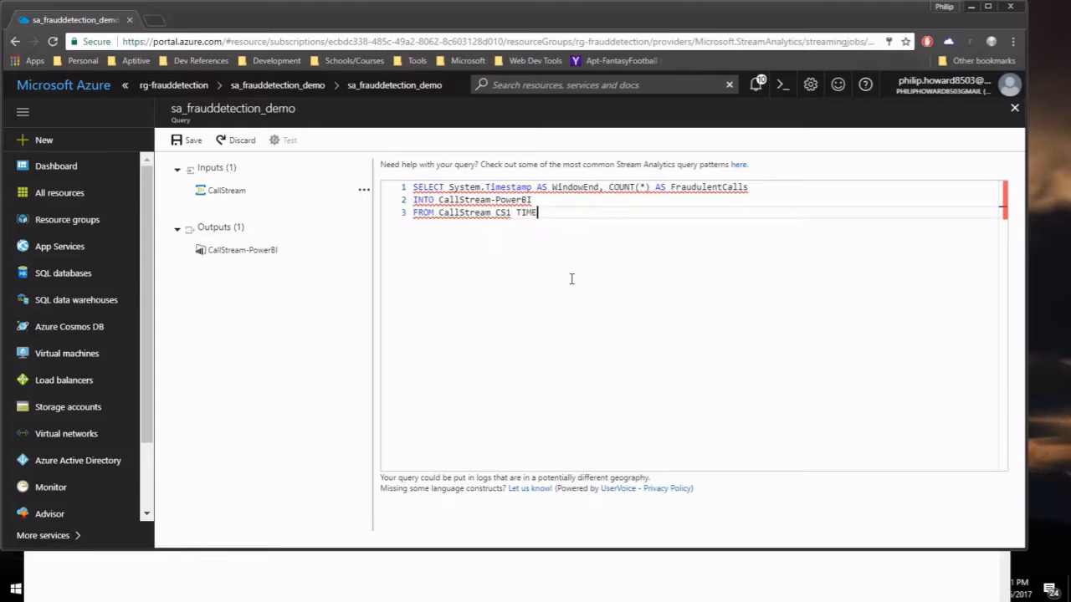
type("STAMP BY")
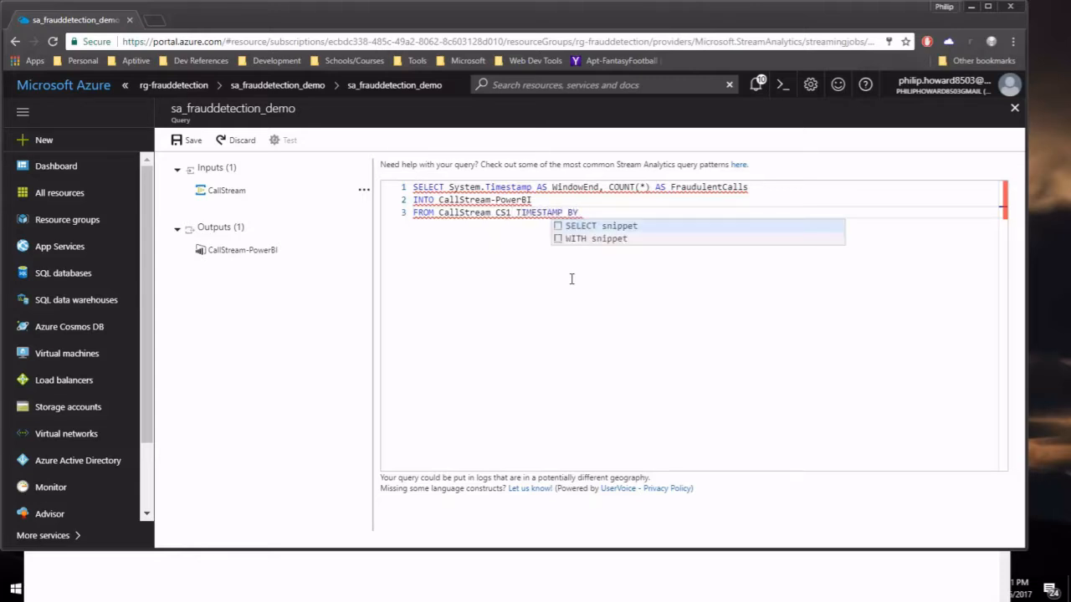
type("allRecT")
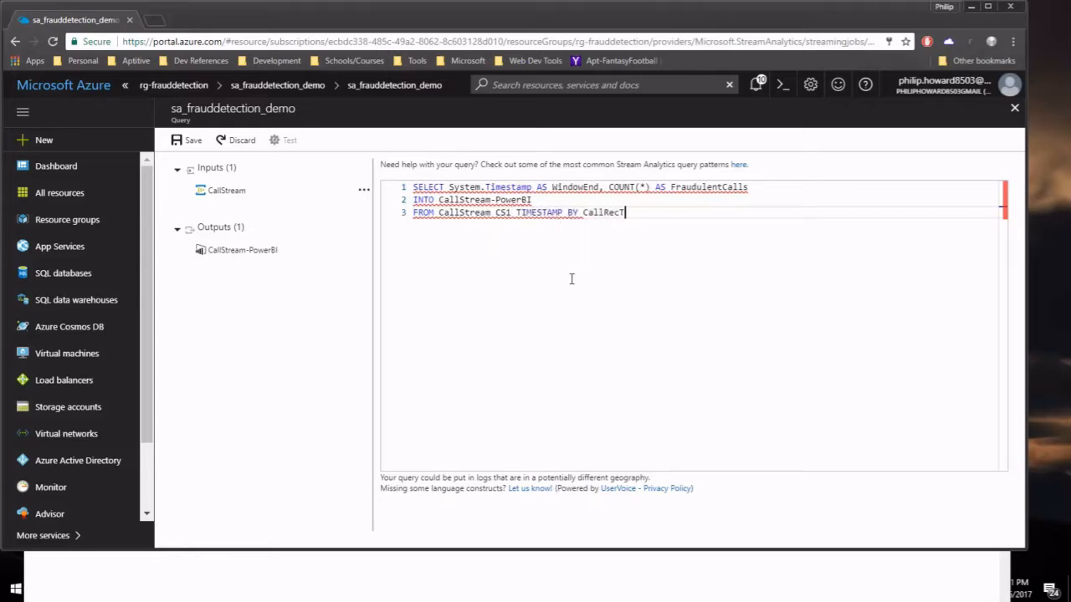
type("ime")
key("Return")
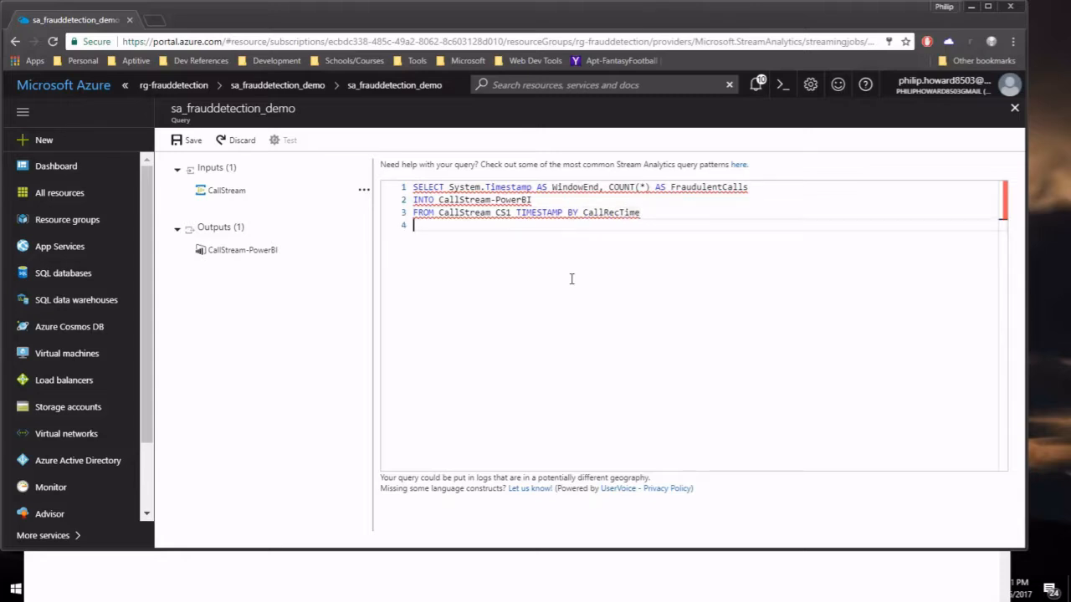
Add the line JOIN CallStream CS2 TIMESTAMP BY CallRecTime.
type("JOIN")
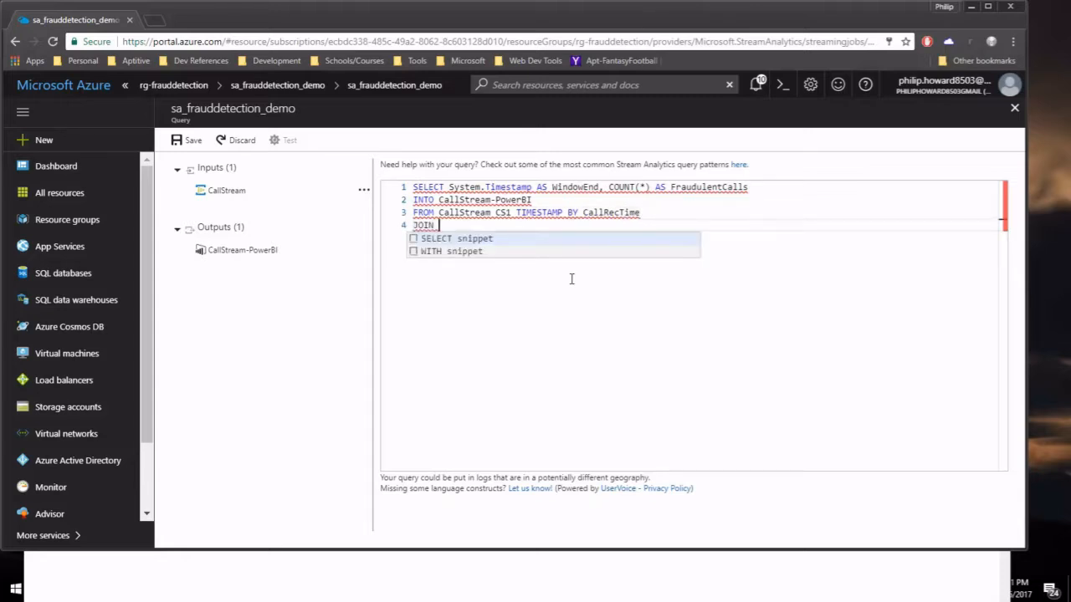
type(" CallStream ")
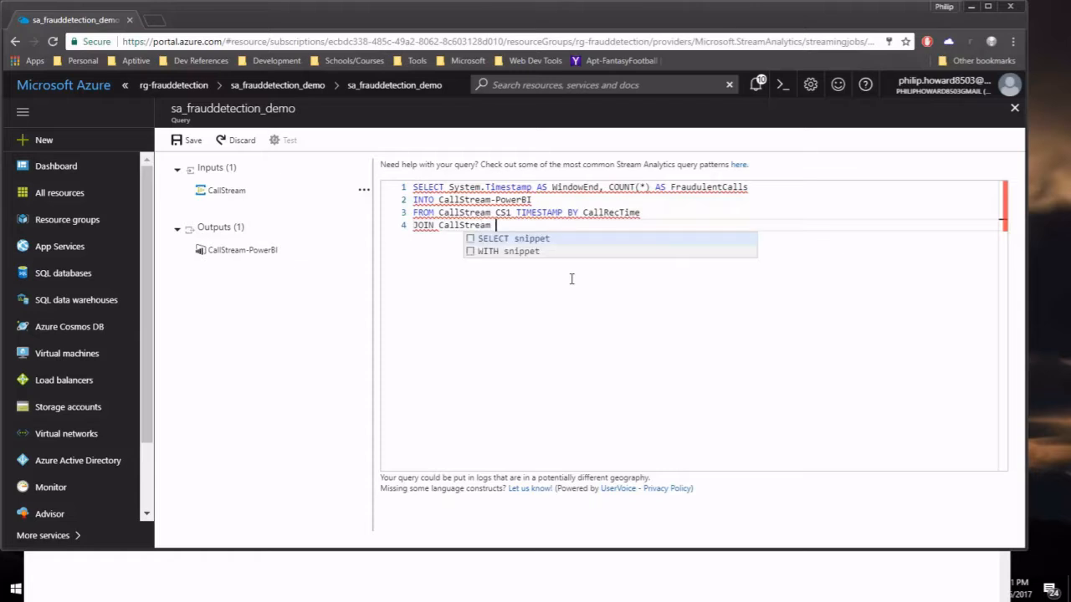
type("CS2")
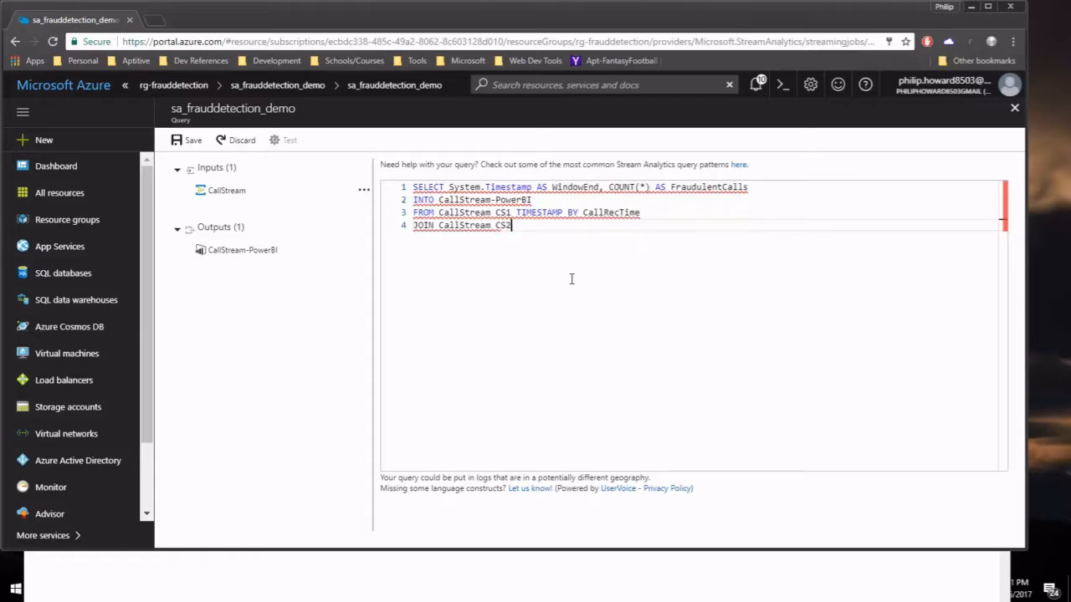
type(" TIMESTAMP BY CallRecTIMe")
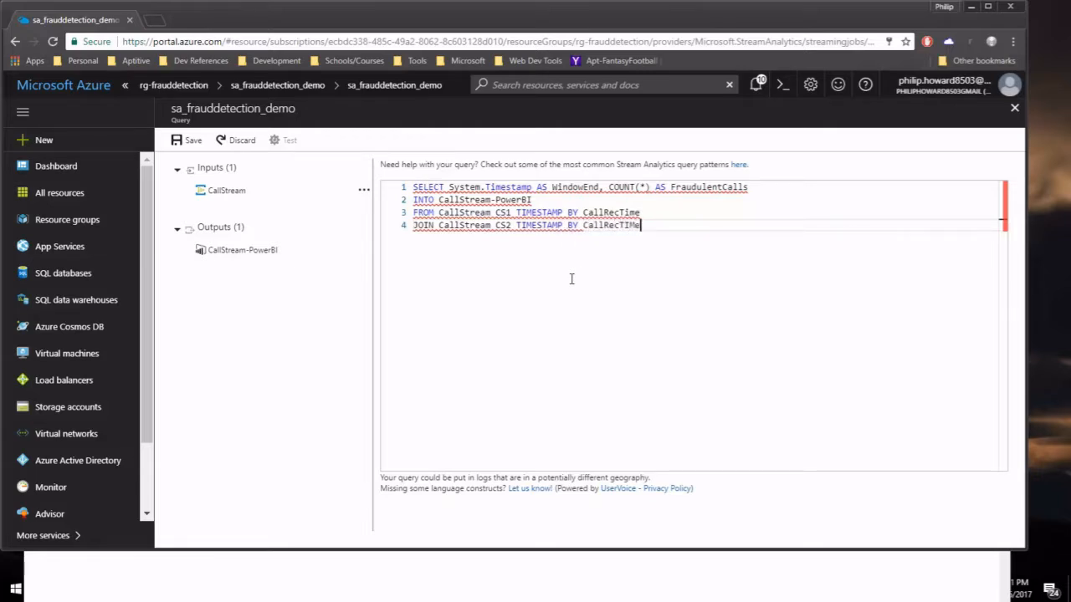
key("BackSpace")
key("BackSpace")
type("ime")
key("Return")
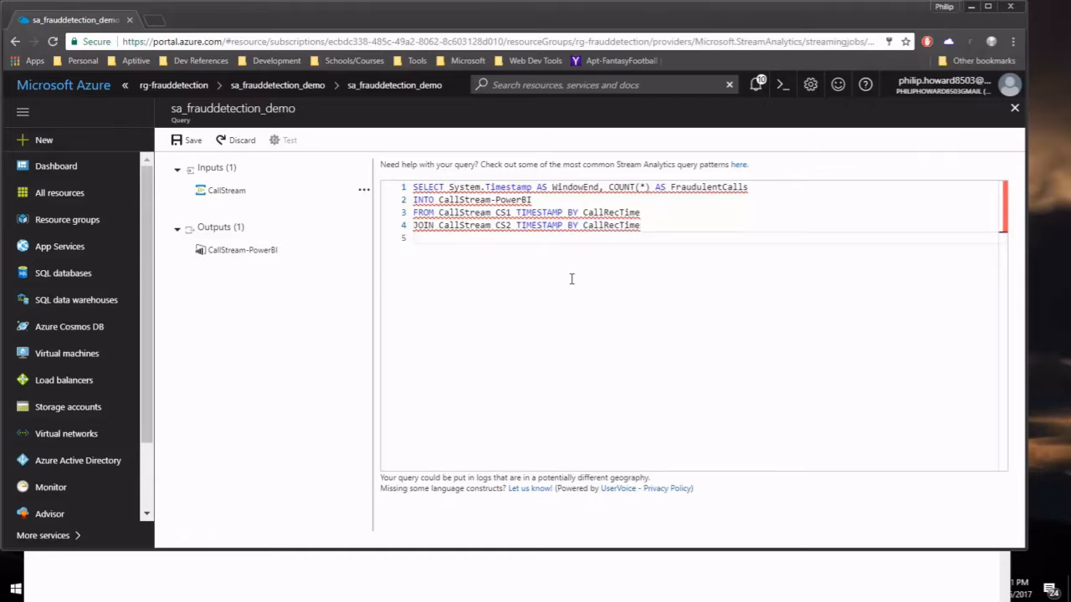
Add join conditions ON CS1.CallingIMSI = CS2.CallingIMSI AND DATEDIFF(ss, CS1, CS2) BETWEEN 1 AND 5.
type("ON ")
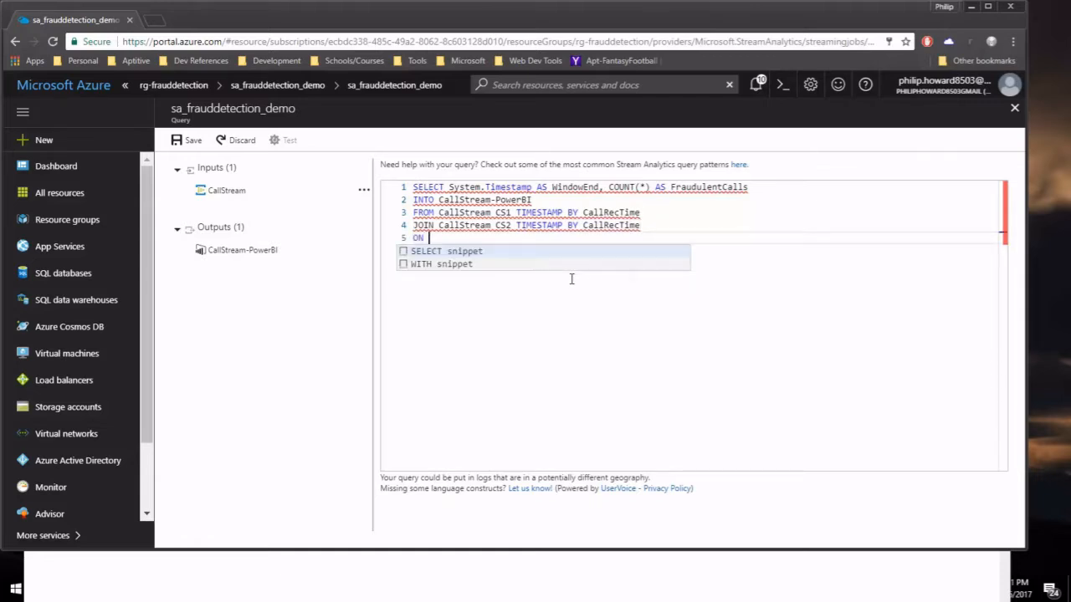
type("CS")
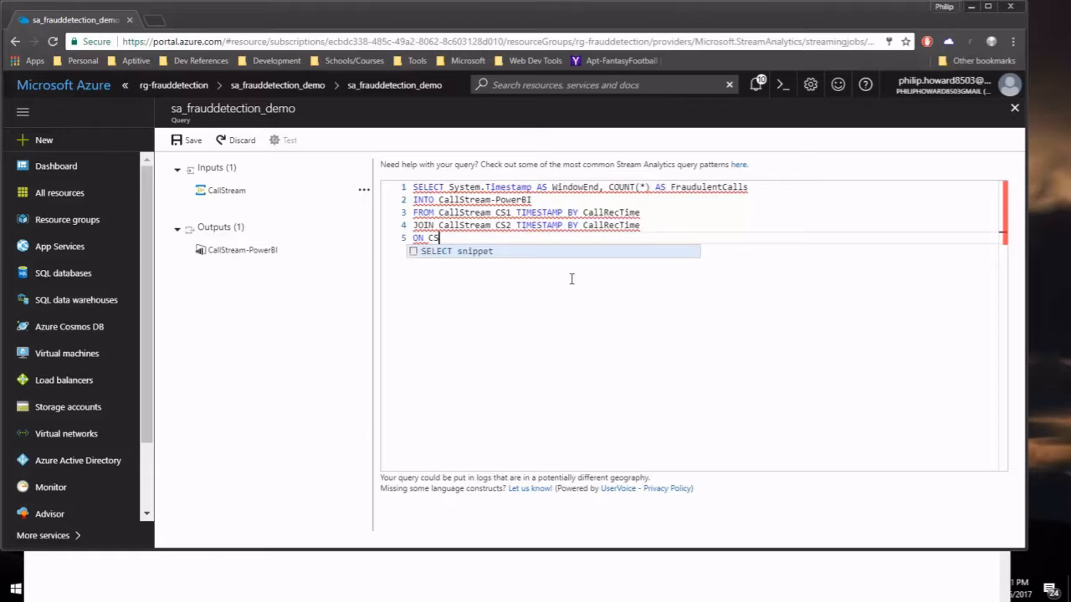
type("1.Calling")
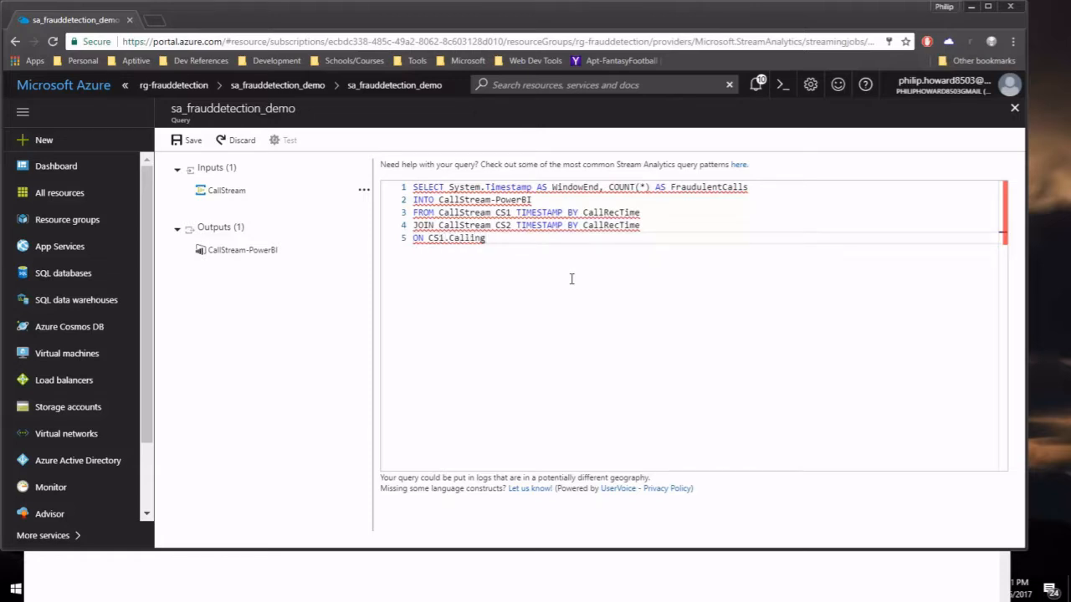
type("IMSI = CS2.CallingIMSI")
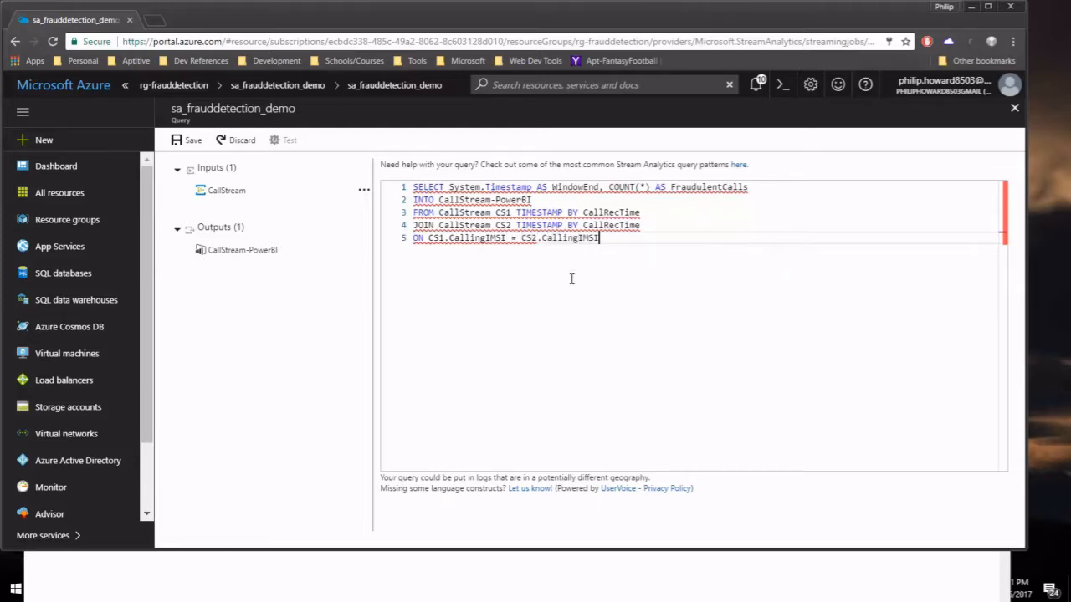
key("Return")
type("AND")
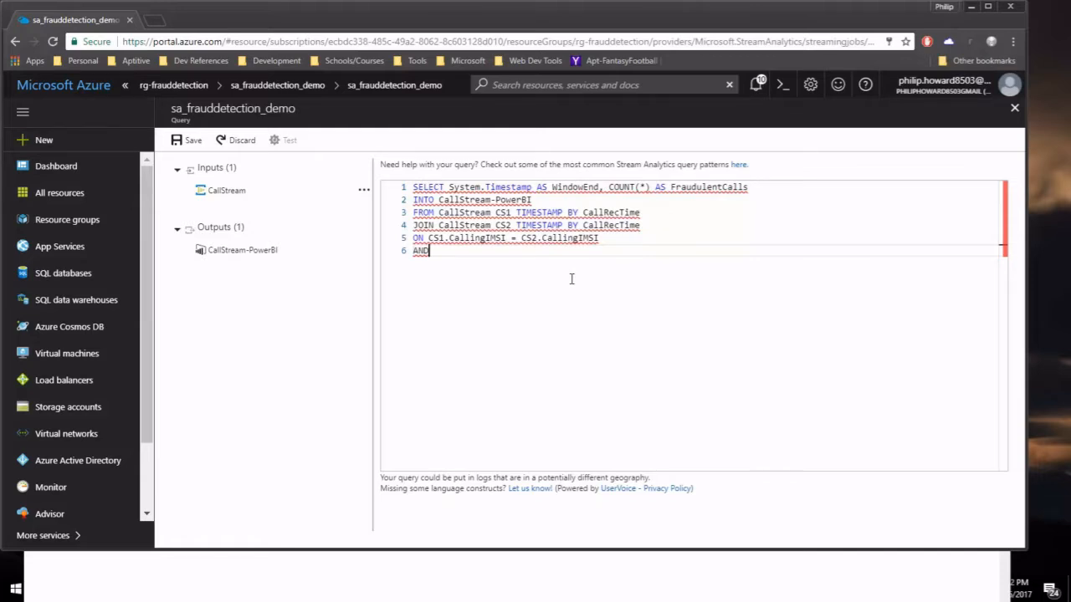
type("DATEDIFF(ss")
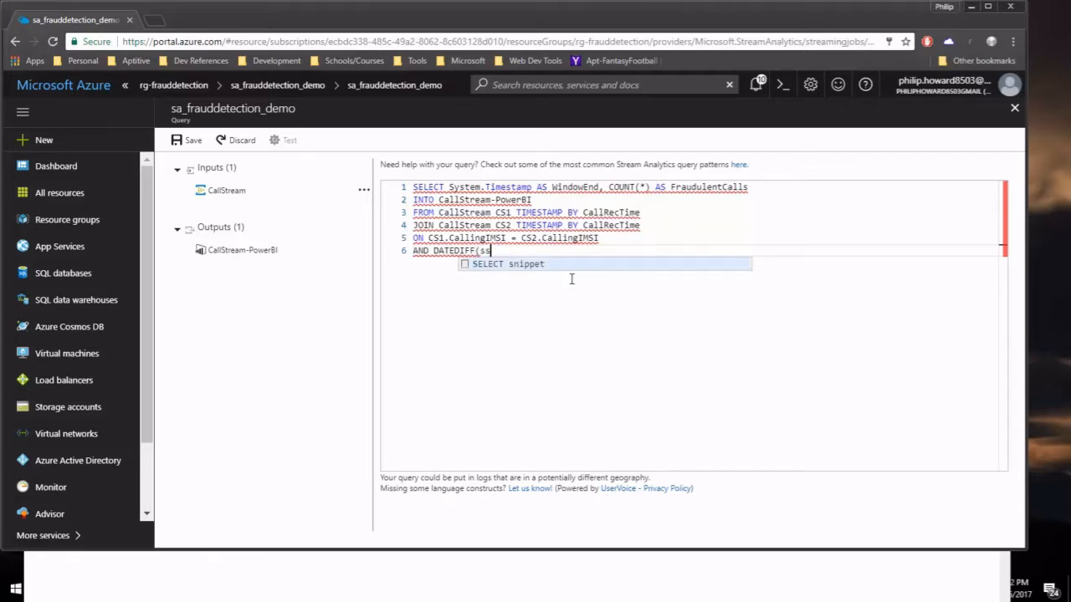
type(", CS")
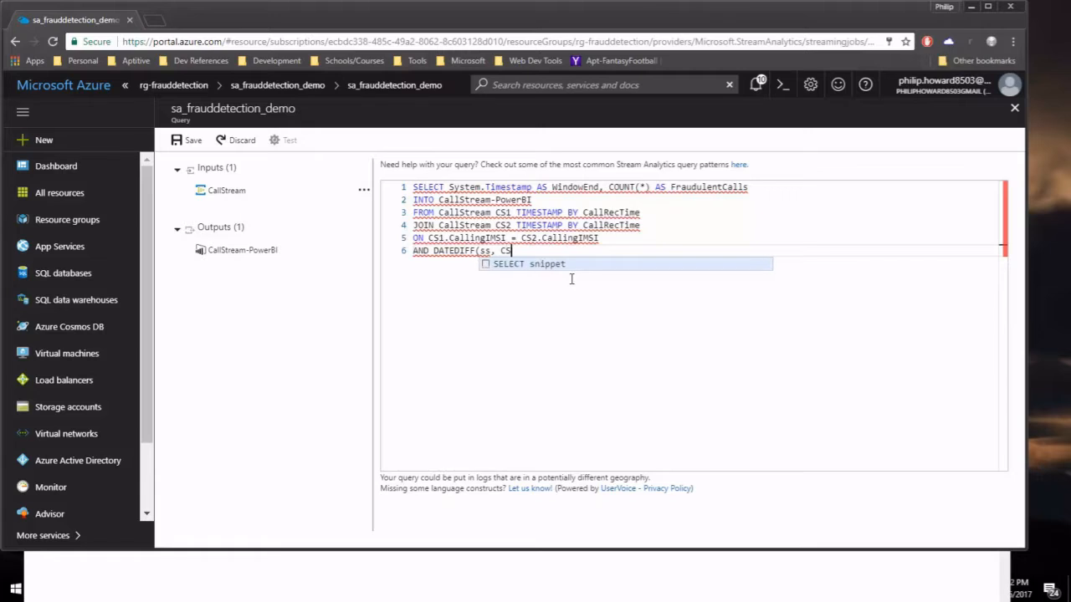
type("1, CS2")
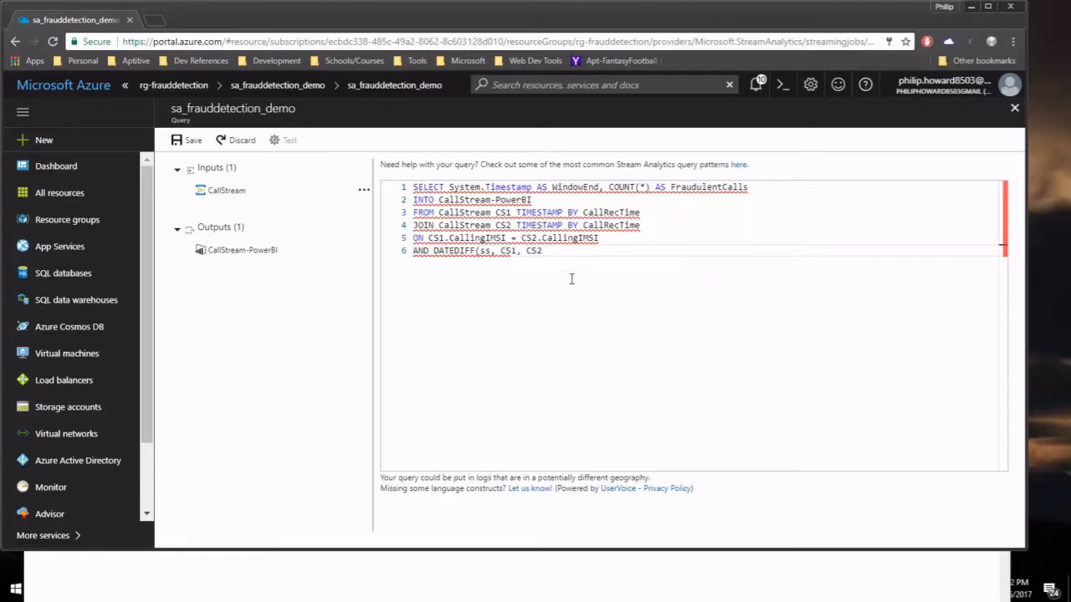
type(") BETWEEN 1 AND 5")
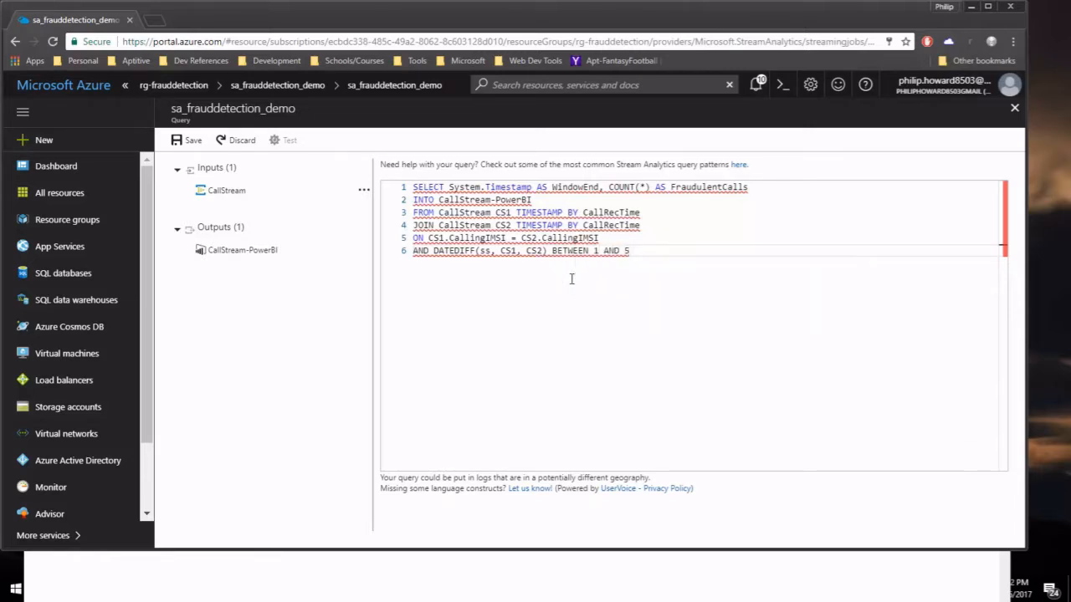
Add WHERE CS1.SwitchNum != CS2.SwitchNum and GROUP BY TumblingWindow(Duration(second, 1)) lines.
key("Return")
type("WHERE ")
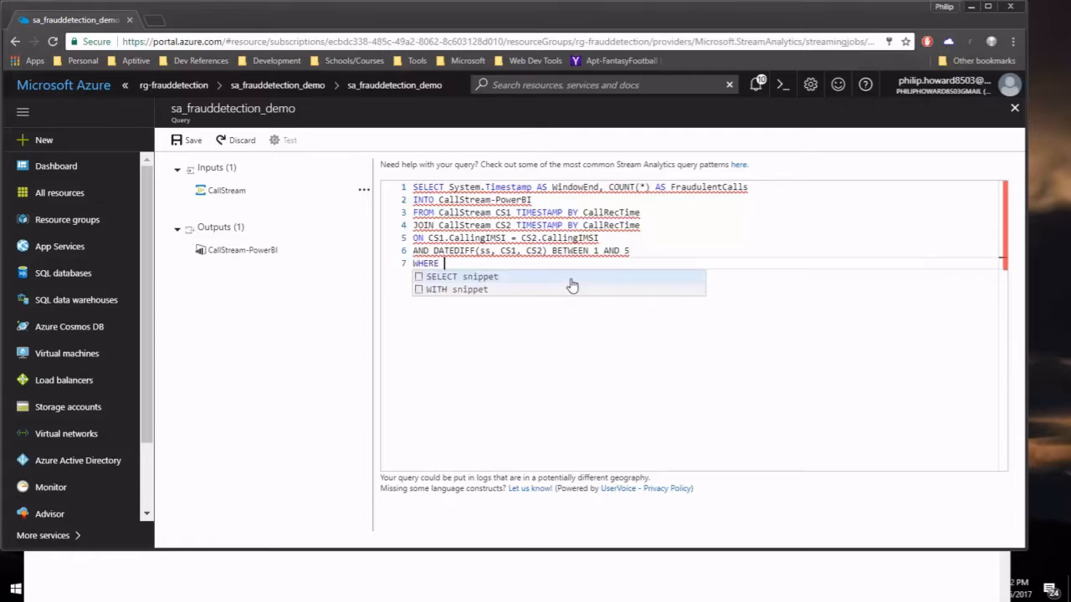
type("CS1")
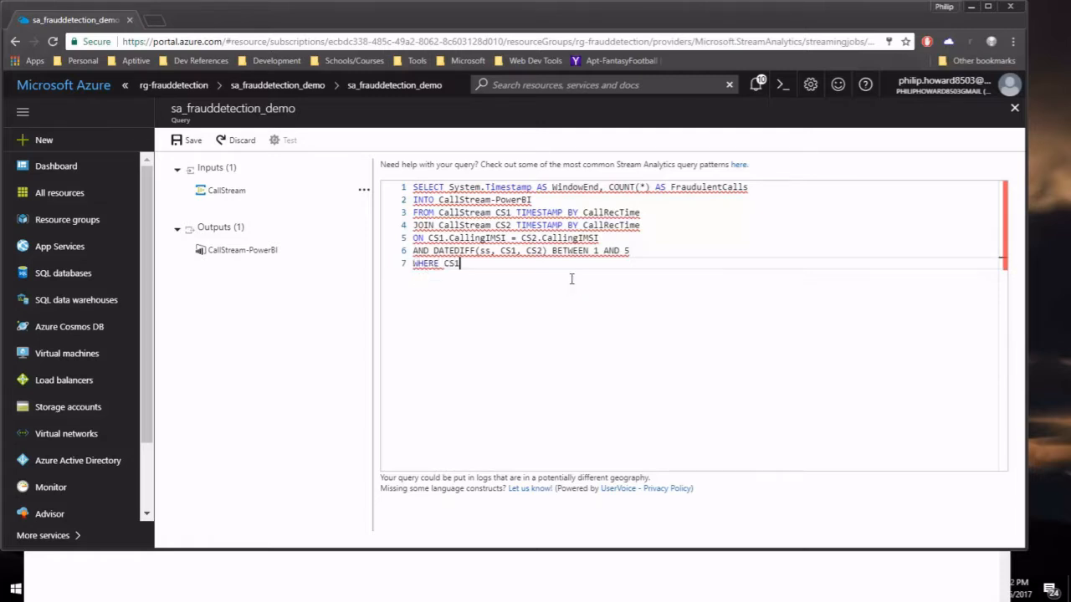
type(".SwitchNUM")
key("BackSpace")
key("BackSpace")
type("um != ")
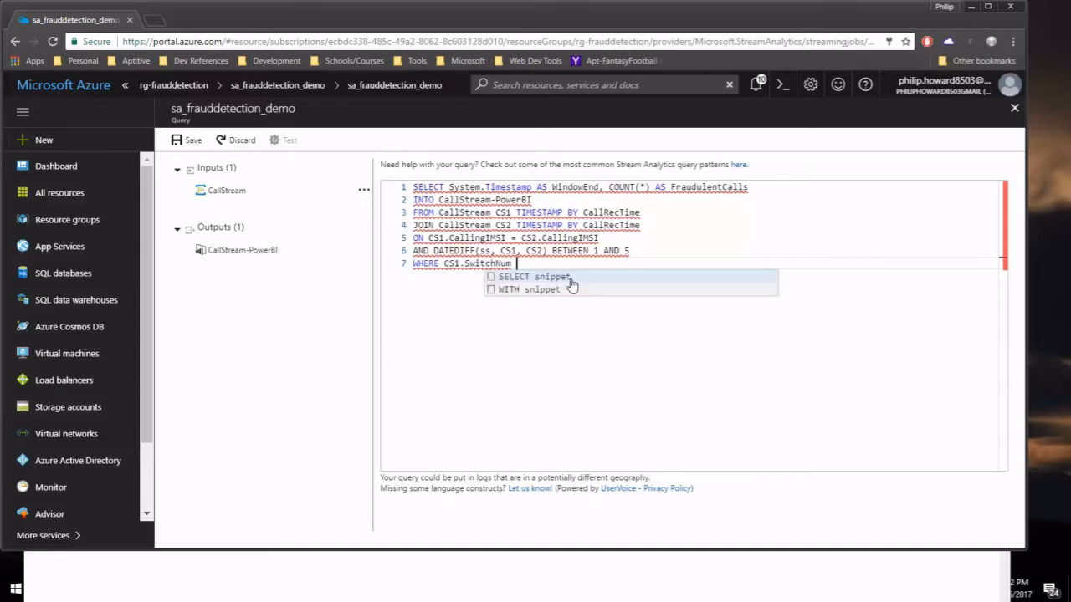
type("CS")
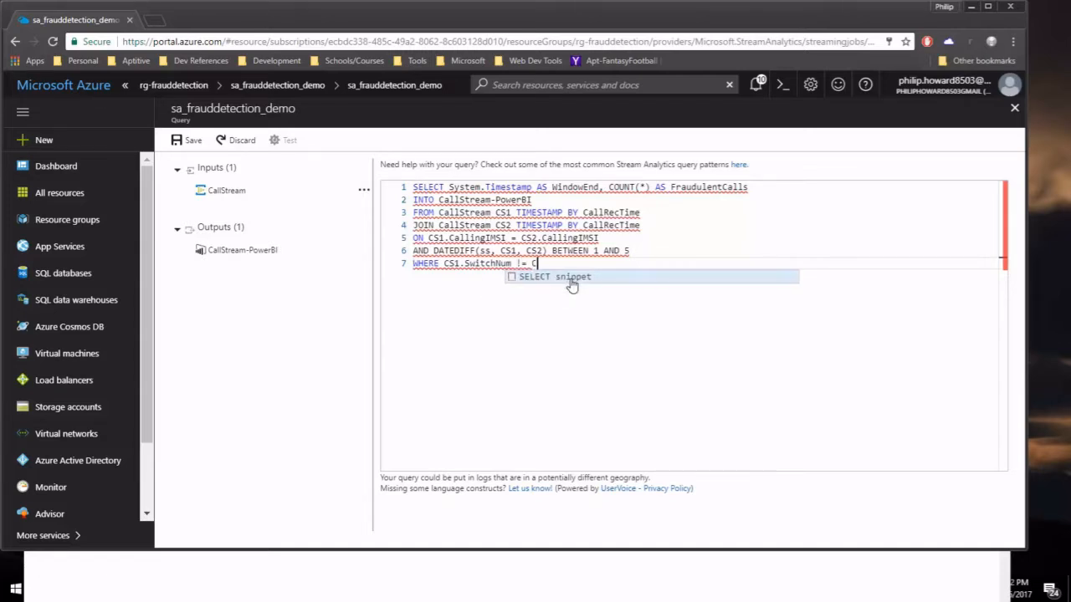
type("2")
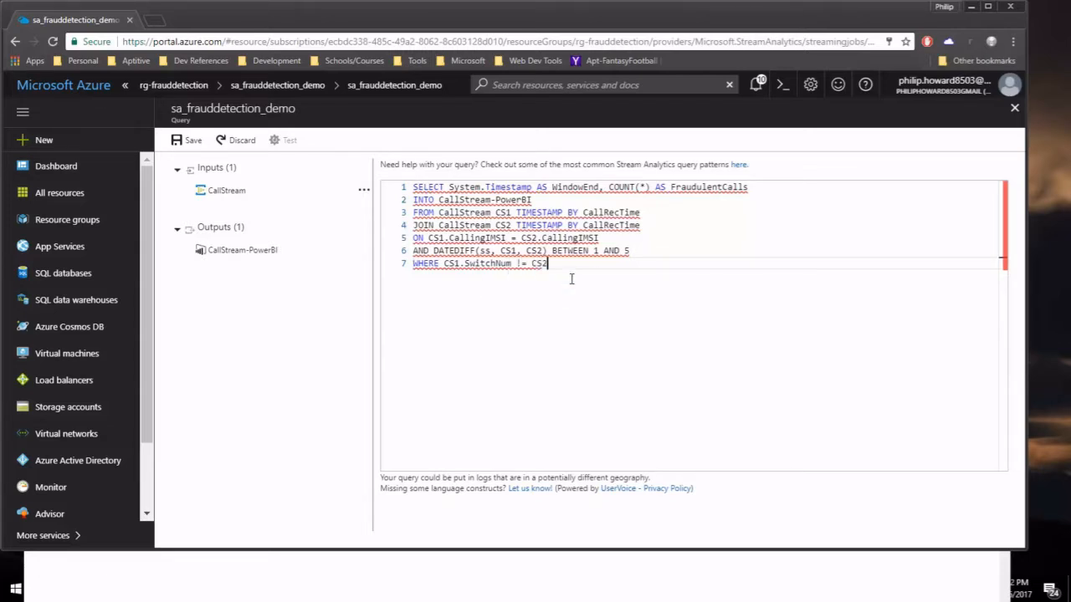
type(".SwitchNum")
key("Return")
type("GROUP B")
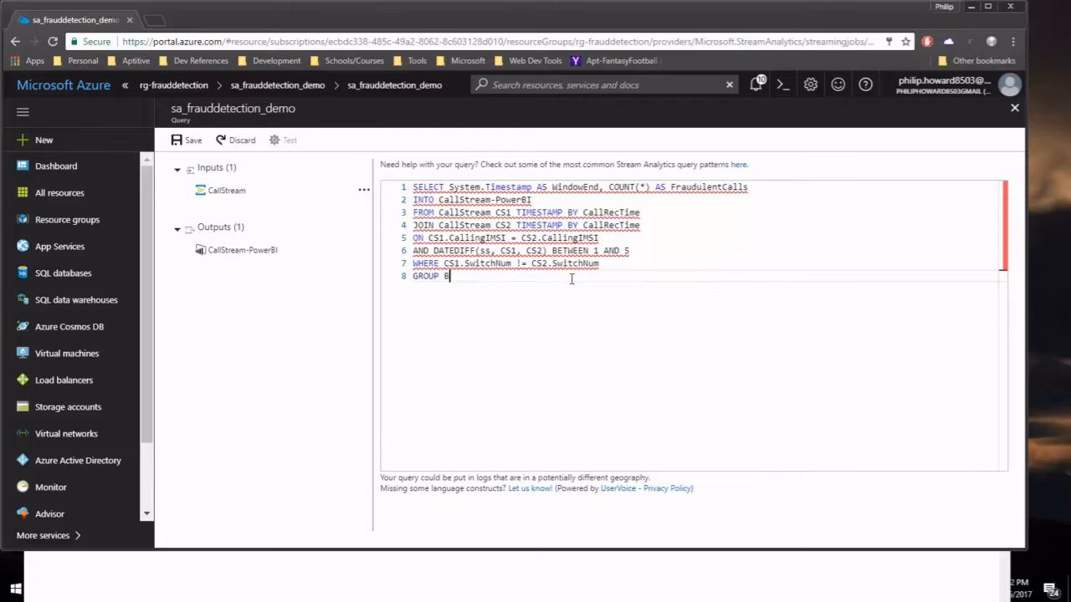
type("Y TumblingWindow(D")
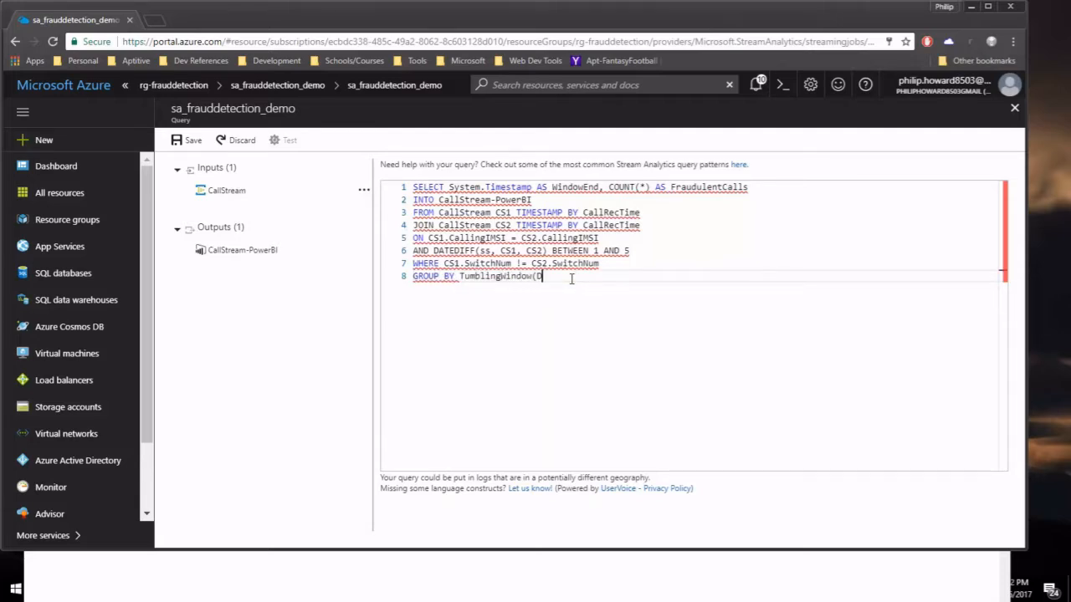
type("uration(second,")
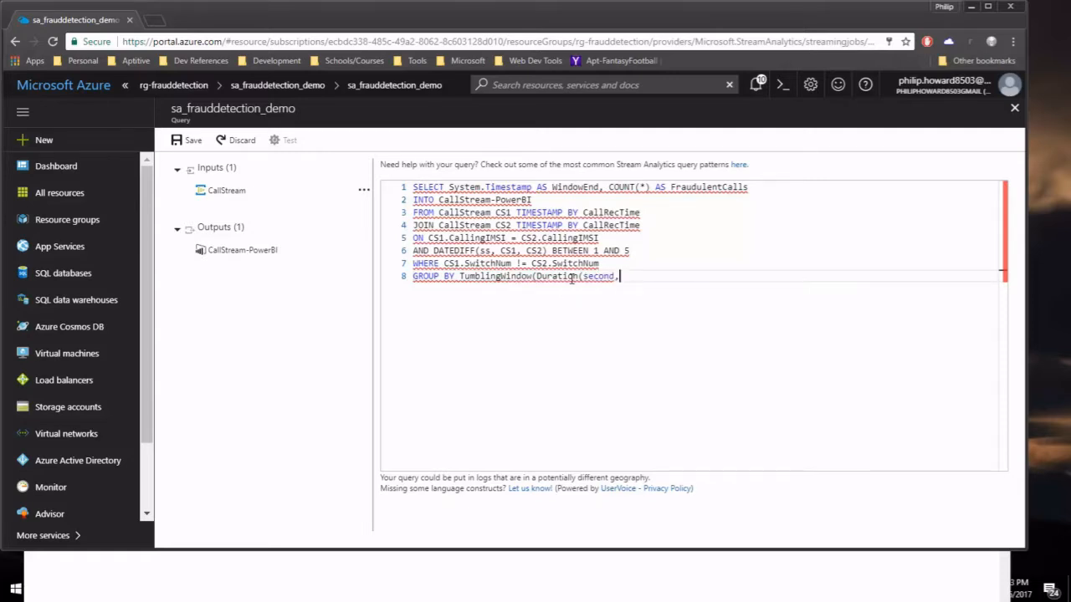
type(" 1))")
Wrap the output name CallStream-PowerBI on line 2 in double quotes.
left_click(760, 219)
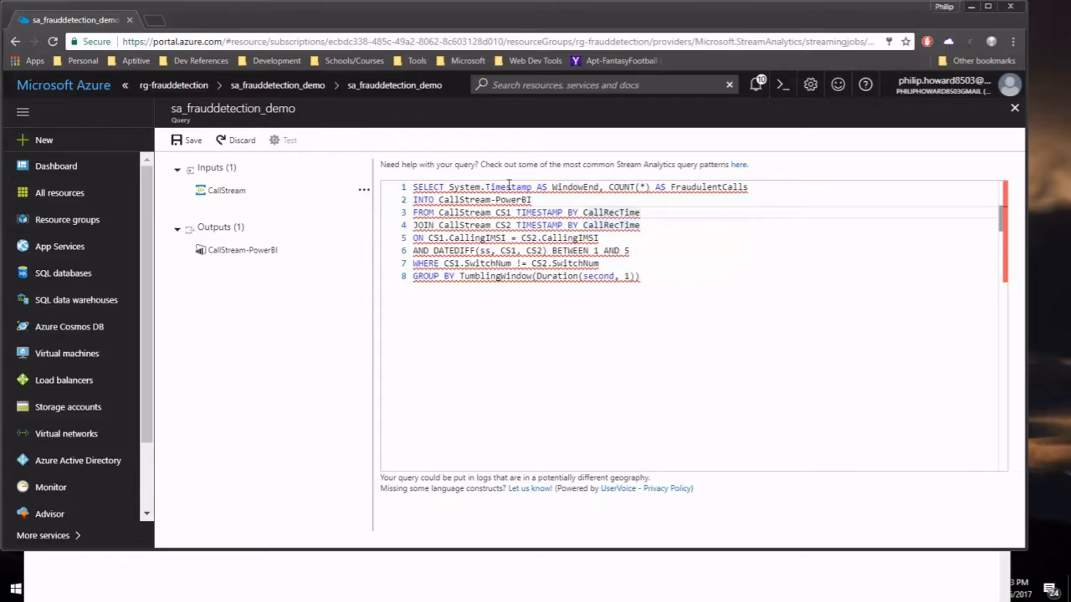
left_click(440, 200)
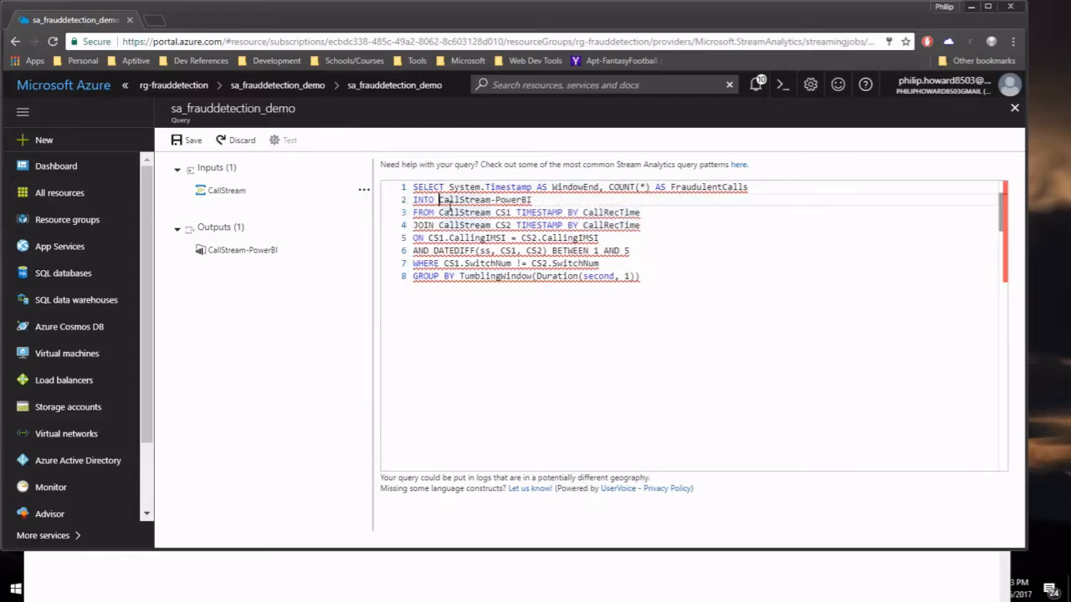
type("\"")
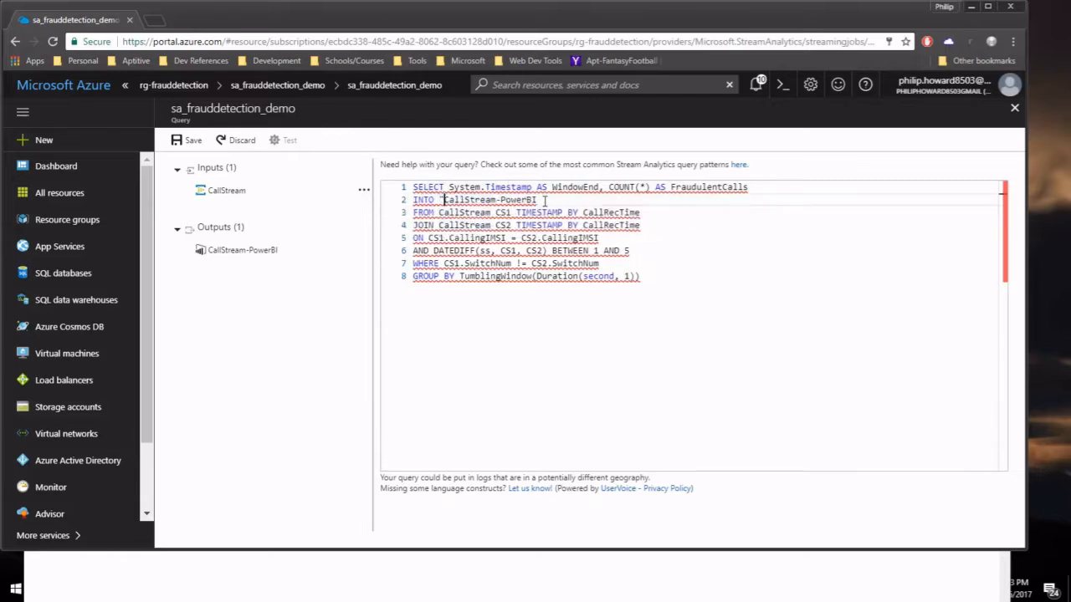
left_click(545, 200)
type("\"")
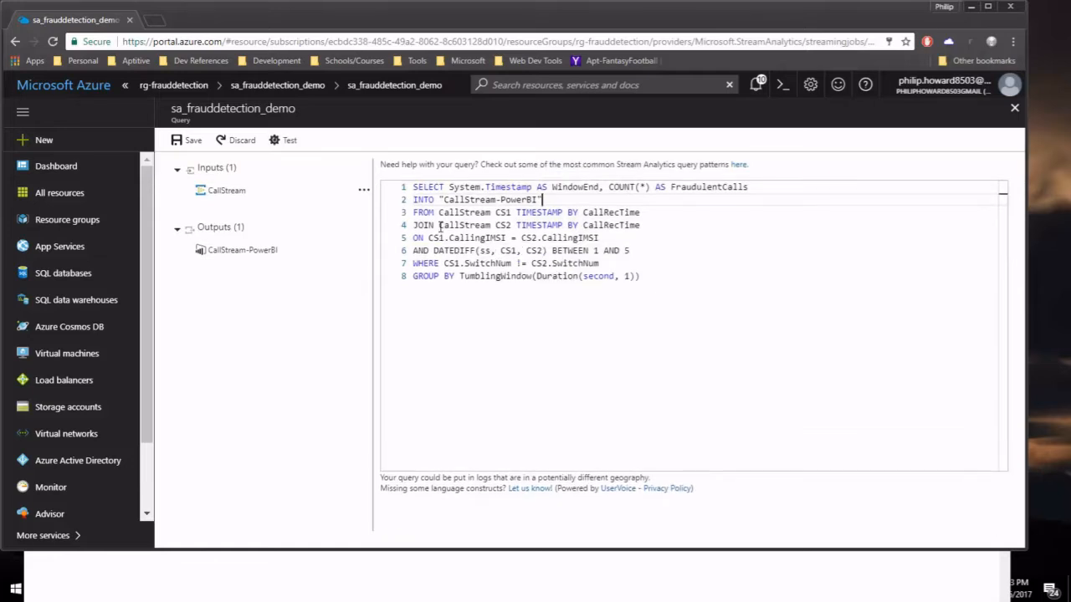
Wrap the CallStream input names on lines 3 and 4 in double quotes.
left_click(439, 213)
type("\"")
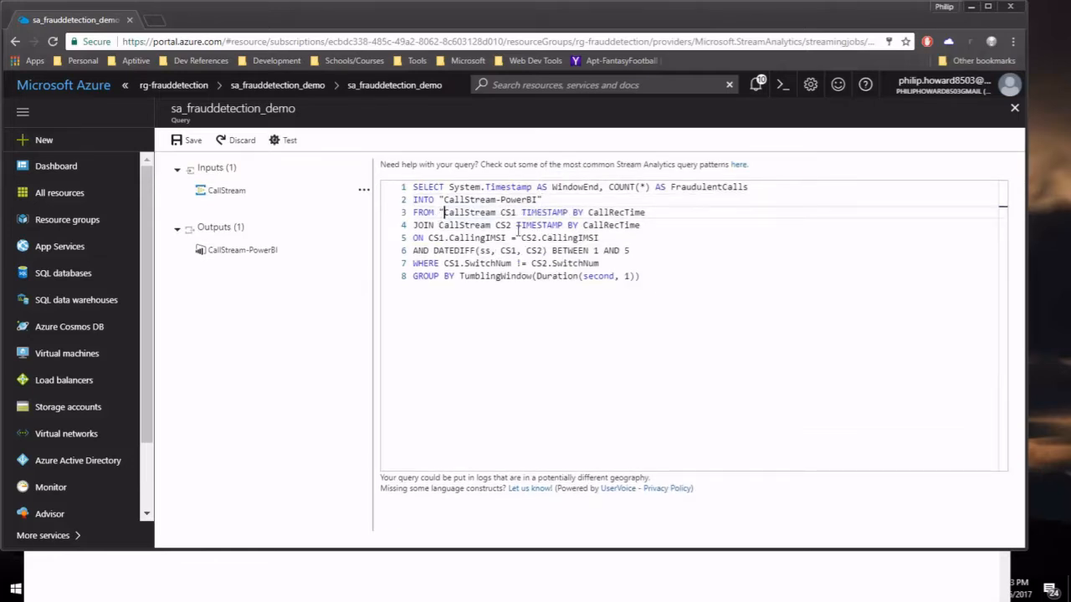
left_click(499, 212)
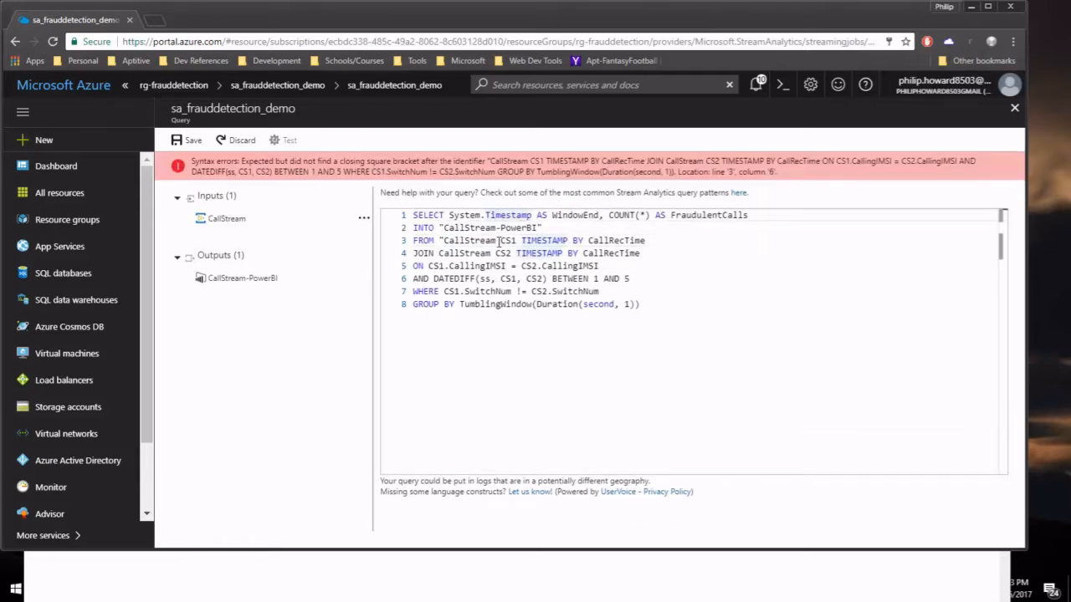
type("\"")
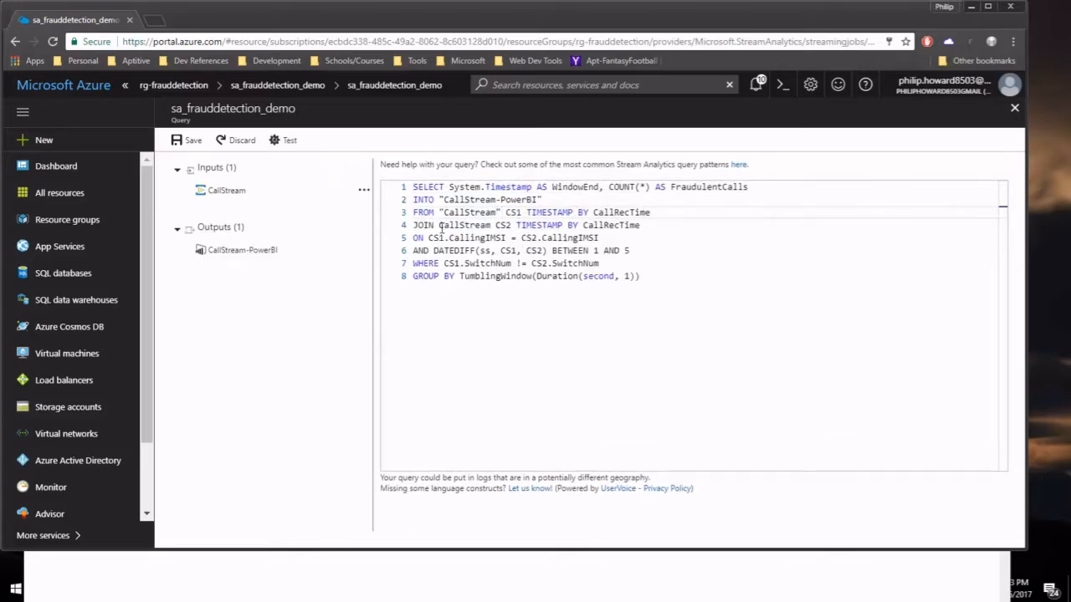
left_click(441, 226)
type("\"")
left_click(495, 226)
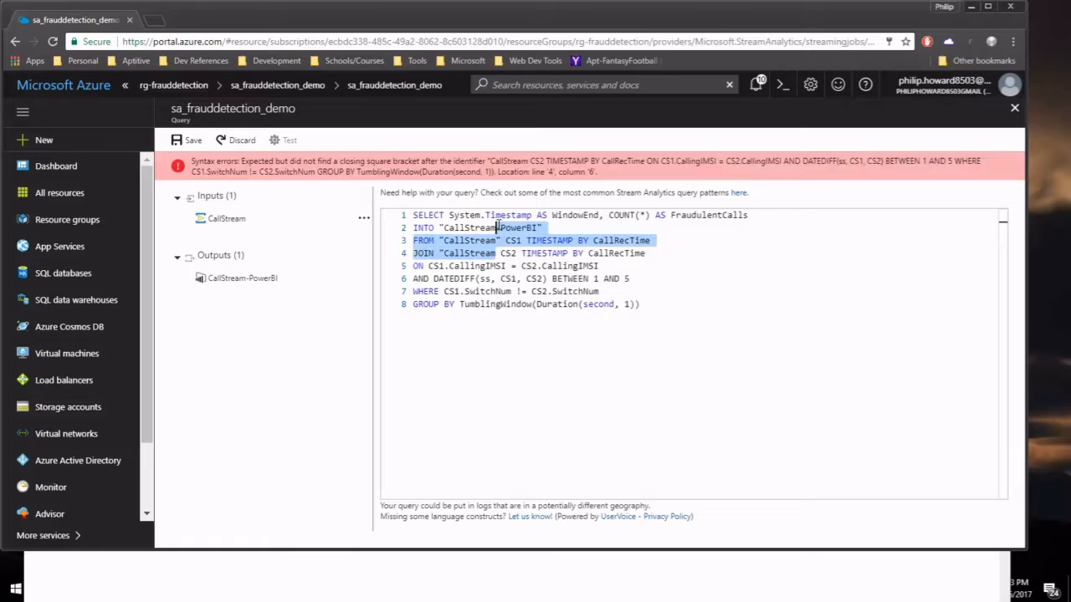
left_click(500, 253)
type("\"")
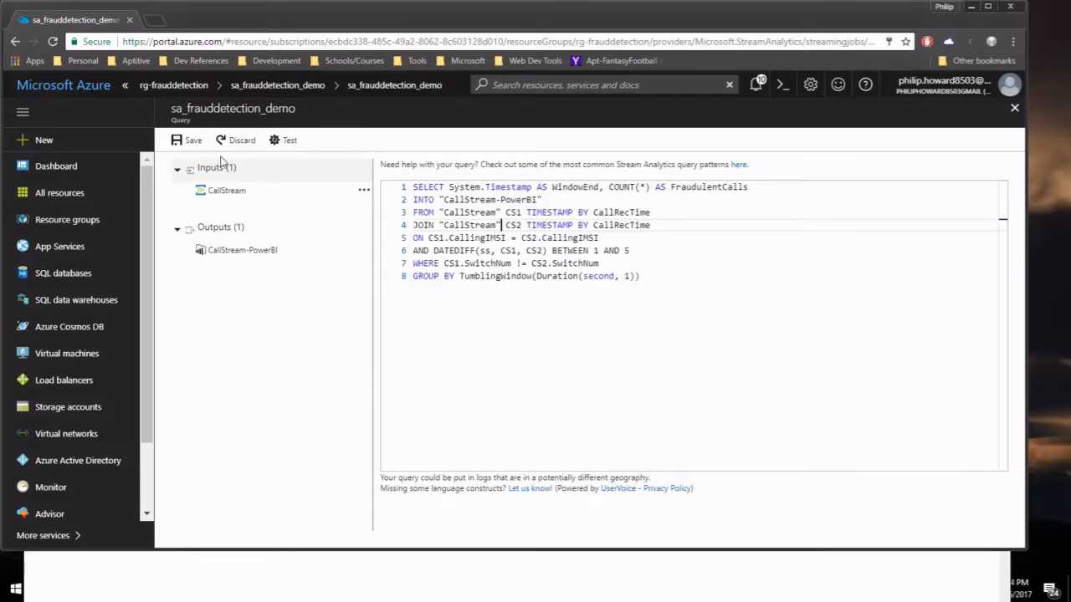
Save the edited query and dismiss the saved-settings notification.
left_click(188, 141)
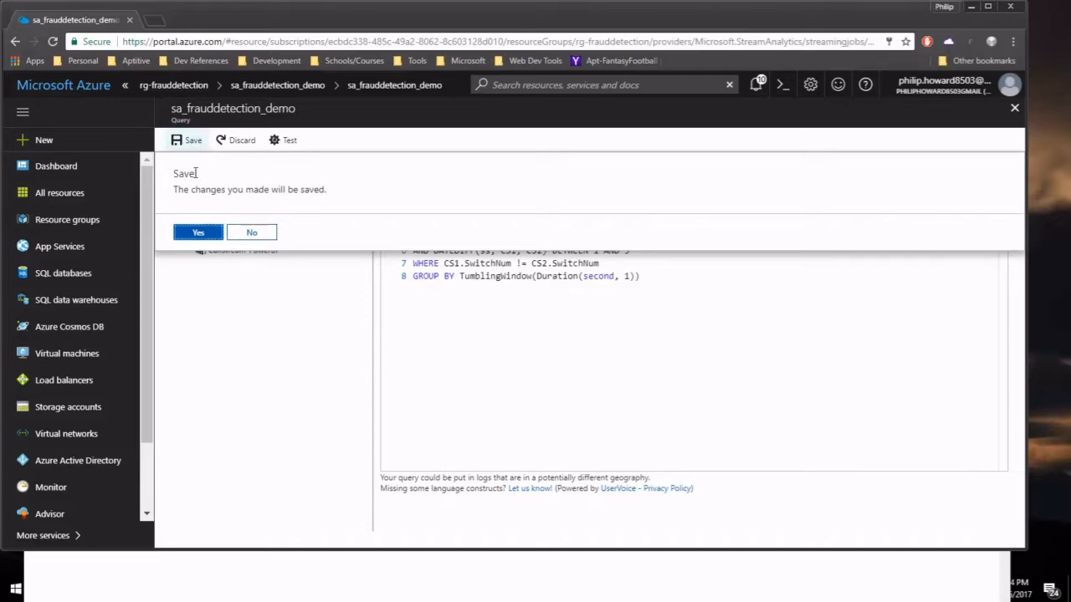
left_click(201, 232)
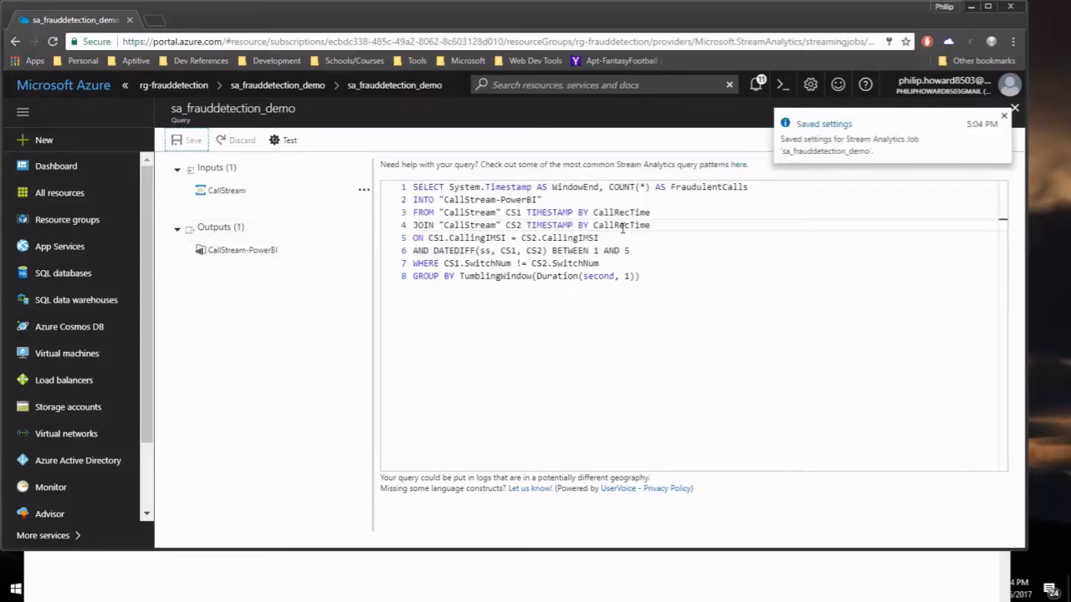
left_click(1004, 116)
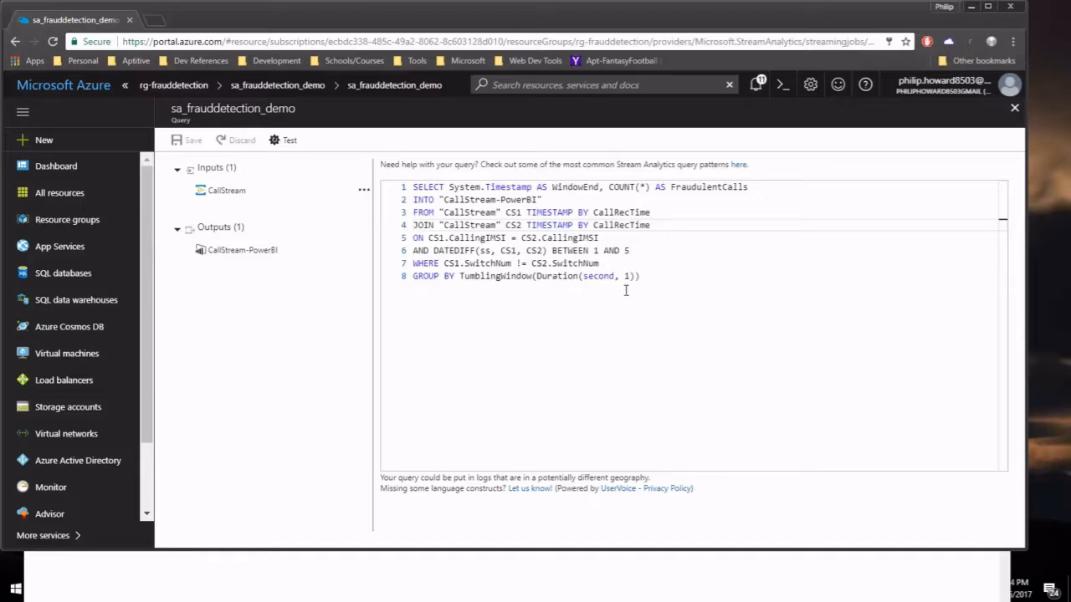
Start the sa_frauddetection_demo job with output start time Now.
left_click(1014, 108)
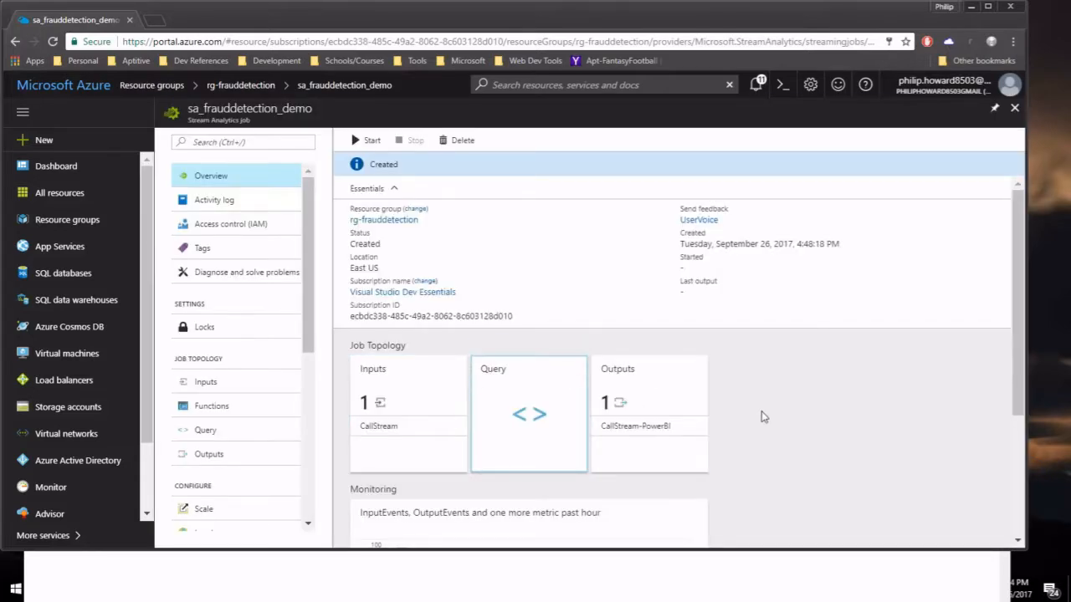
left_click(377, 144)
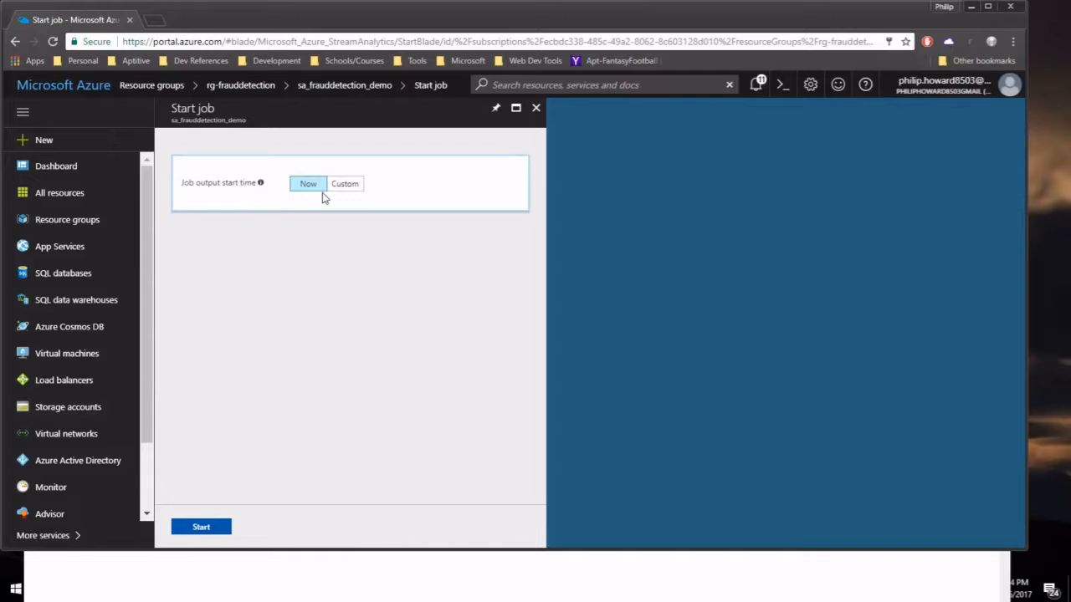
left_click(200, 526)
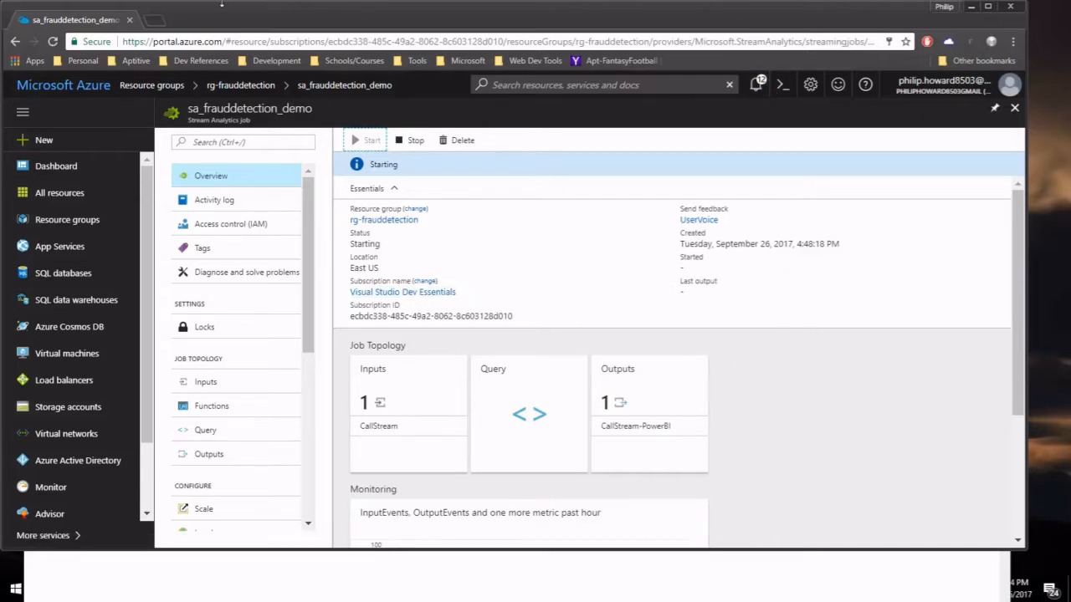
Go to powerbi.com in a new browser tab and sign in.
left_click(159, 21)
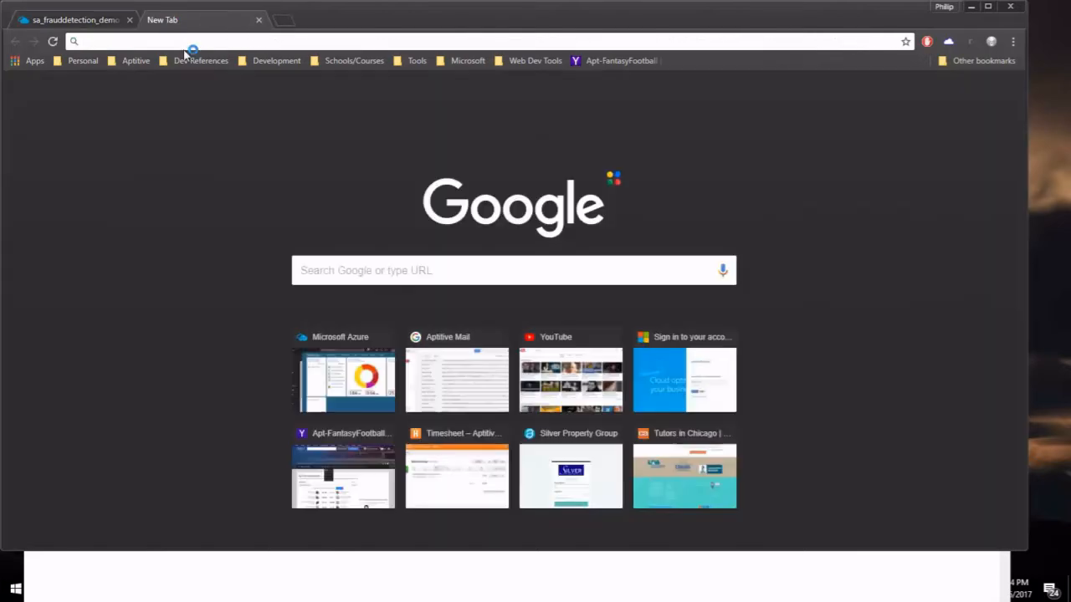
type("powerbi.co")
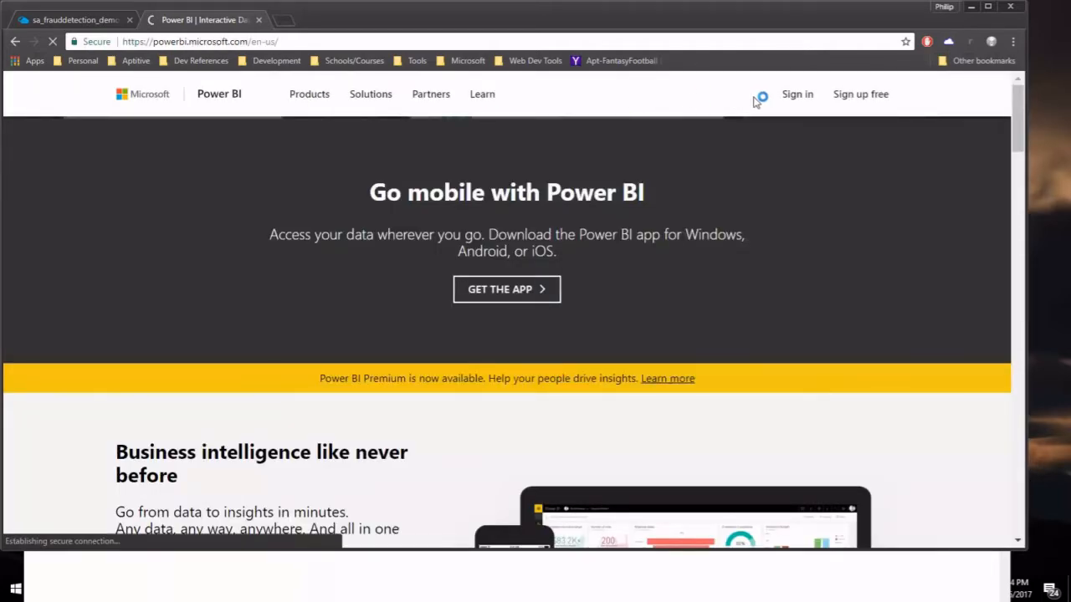
left_click(813, 101)
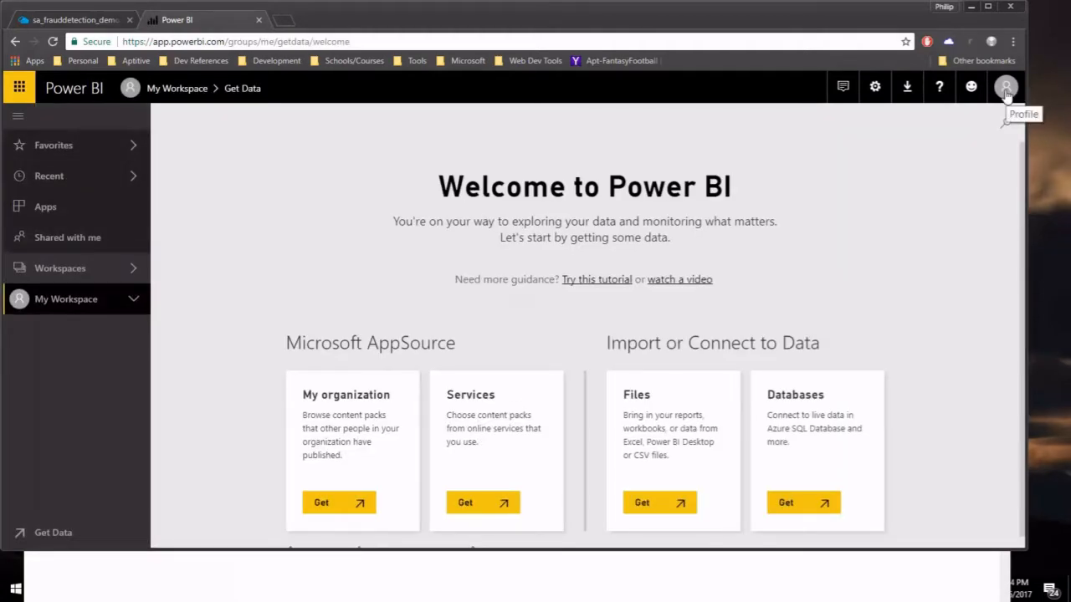
Check the signed-in account and confirm the Azure job is running, then return to Power BI.
left_click(1007, 94)
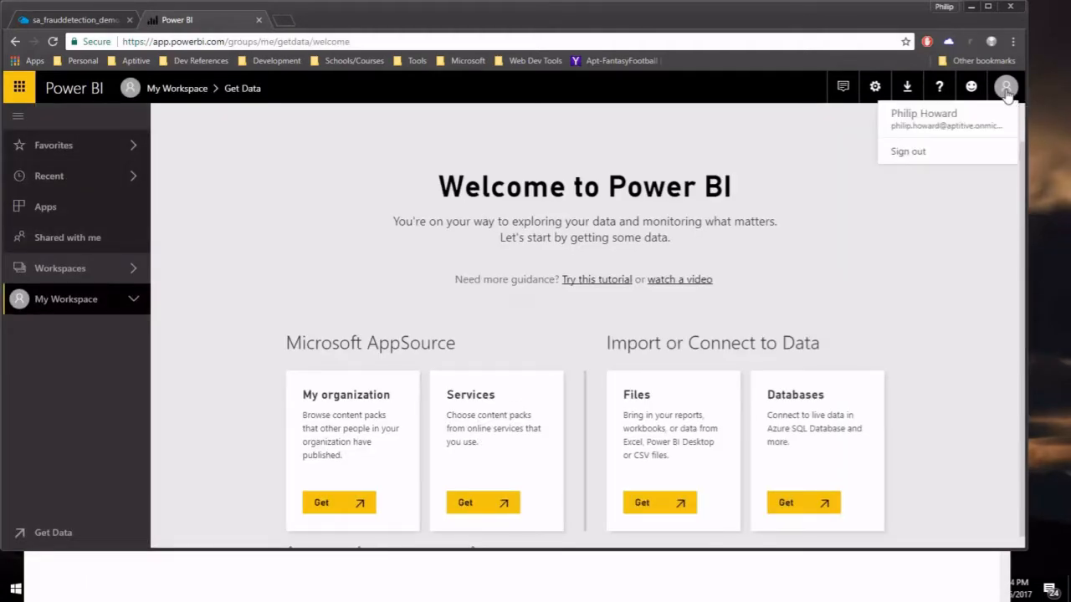
left_click(853, 139)
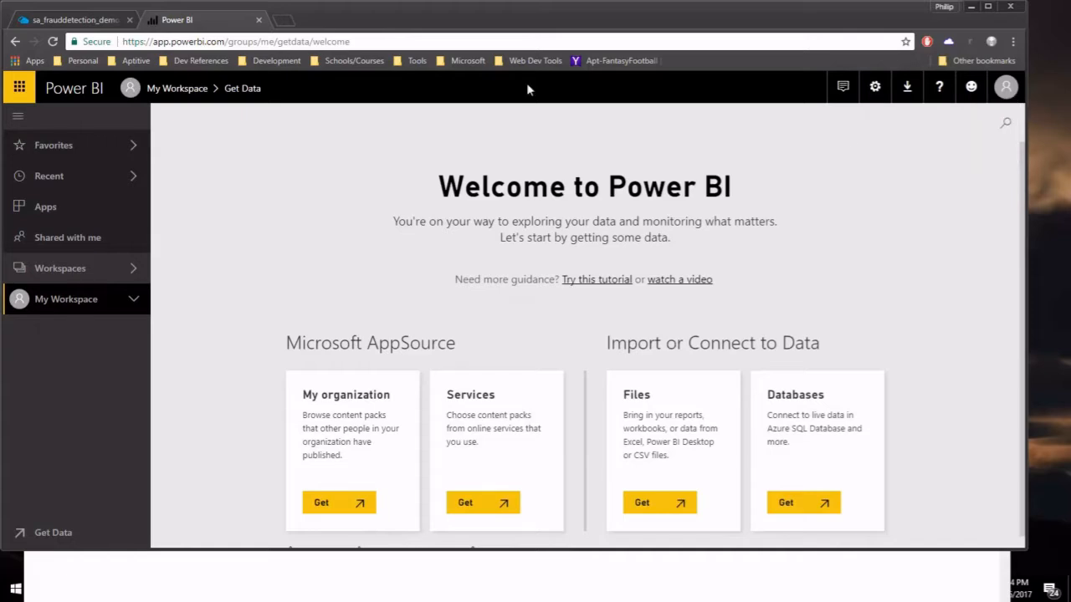
left_click(81, 20)
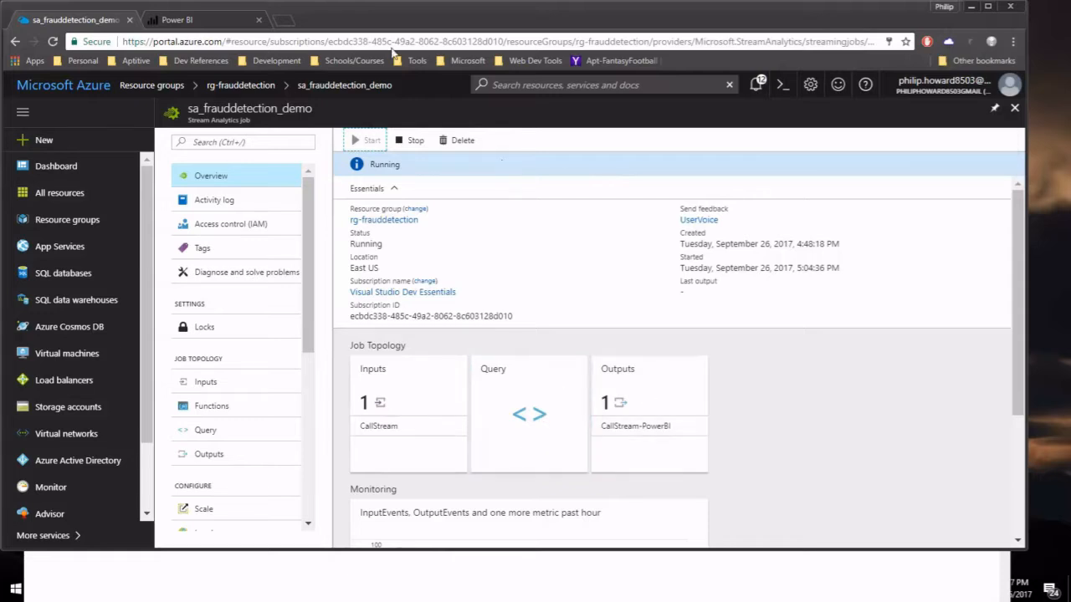
left_click(213, 23)
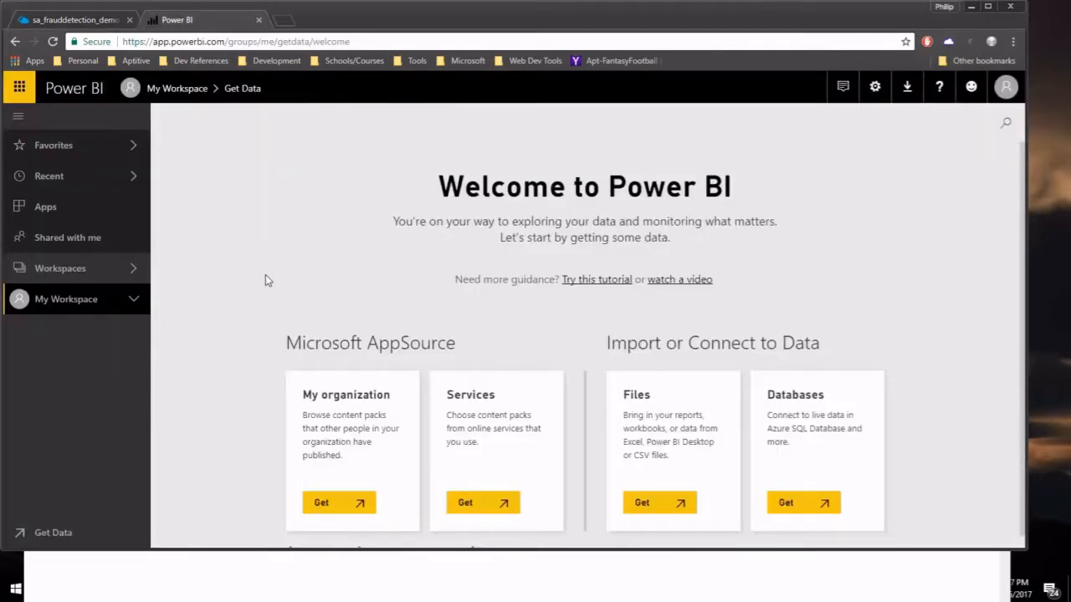
Open My Workspace from the Workspaces list, showing no dashboards and sa-dataset under Datasets.
left_click(134, 301)
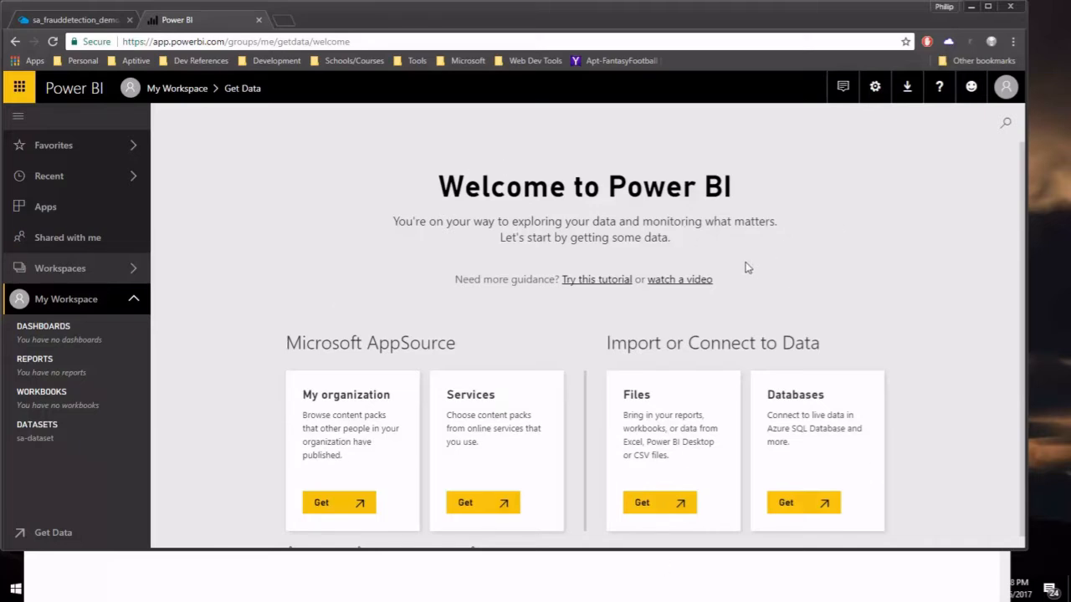
scroll(862, 218, "down", 1)
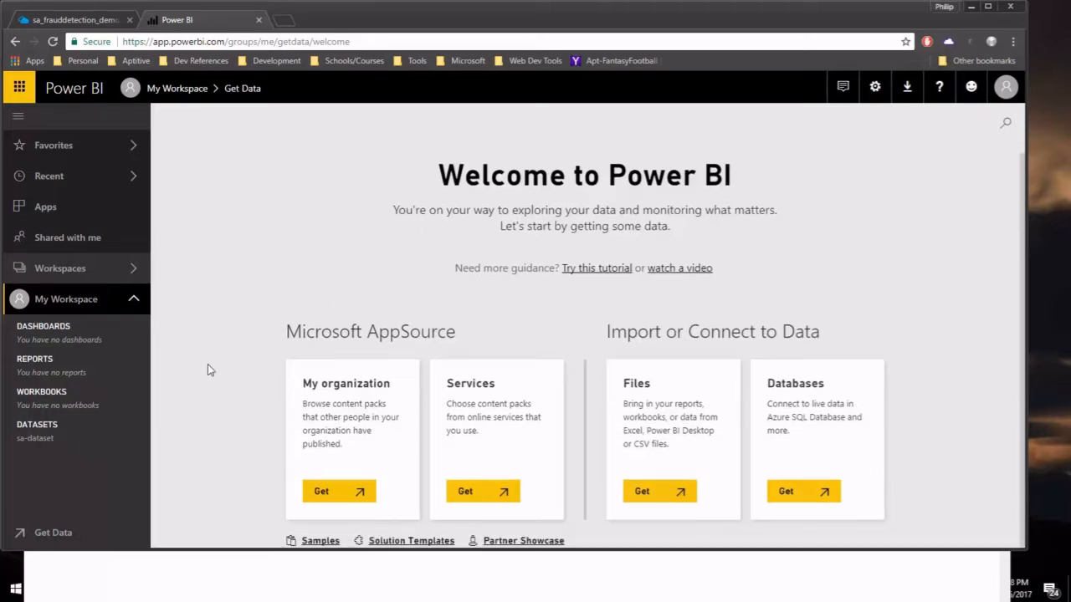
left_click(71, 269)
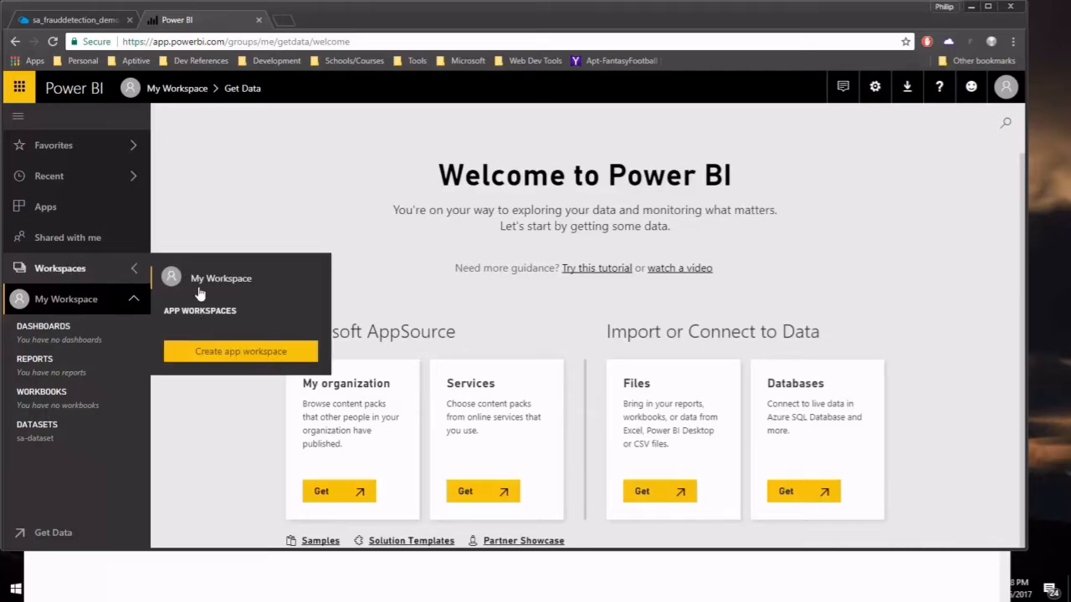
left_click(205, 284)
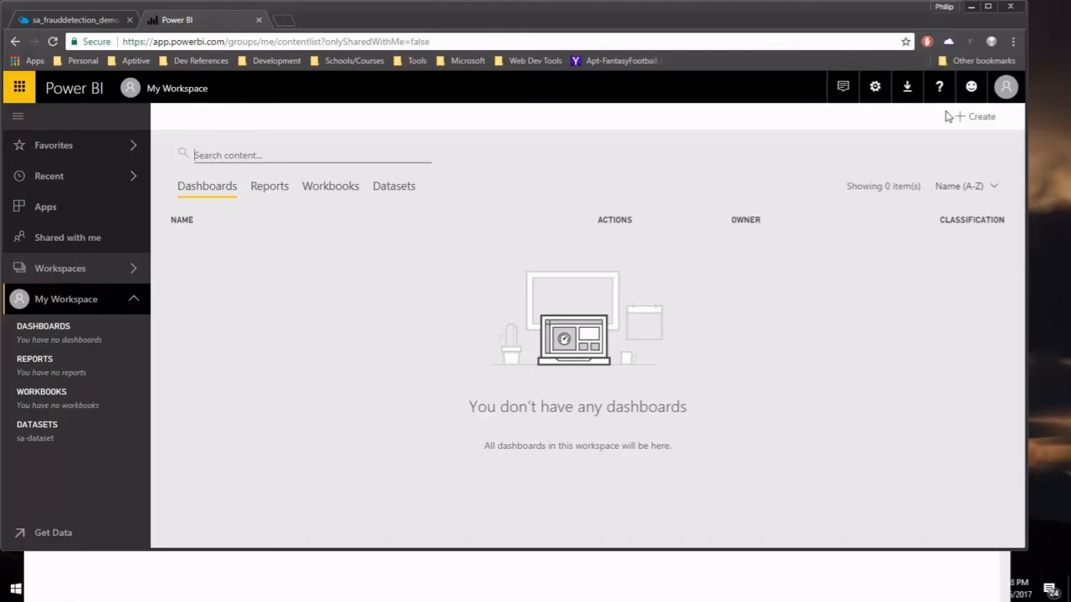
Create a new dashboard named 'Fraudulent Calls'.
left_click(969, 122)
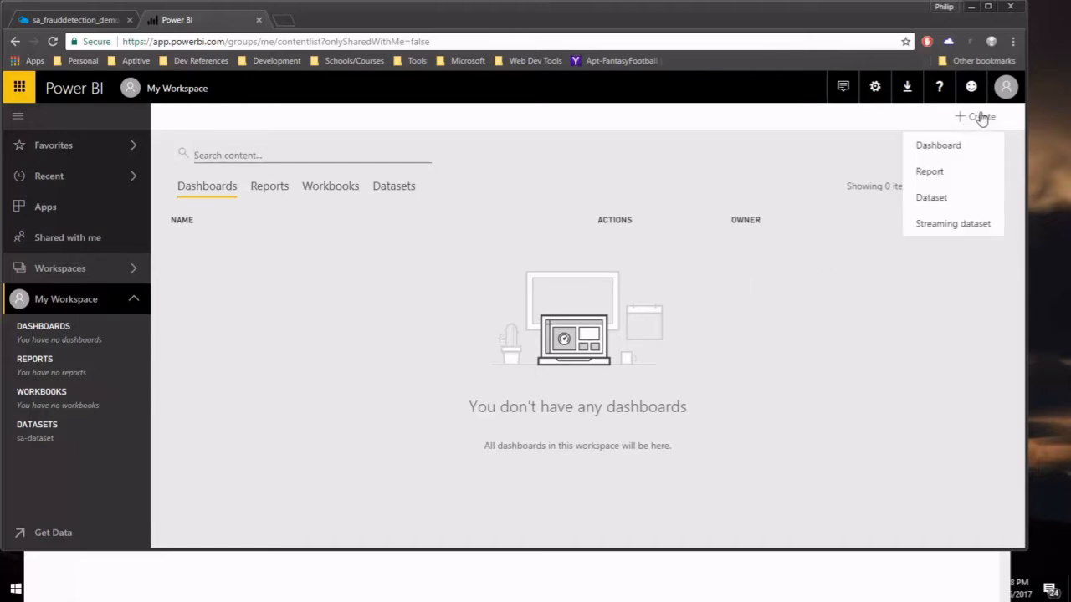
left_click(951, 149)
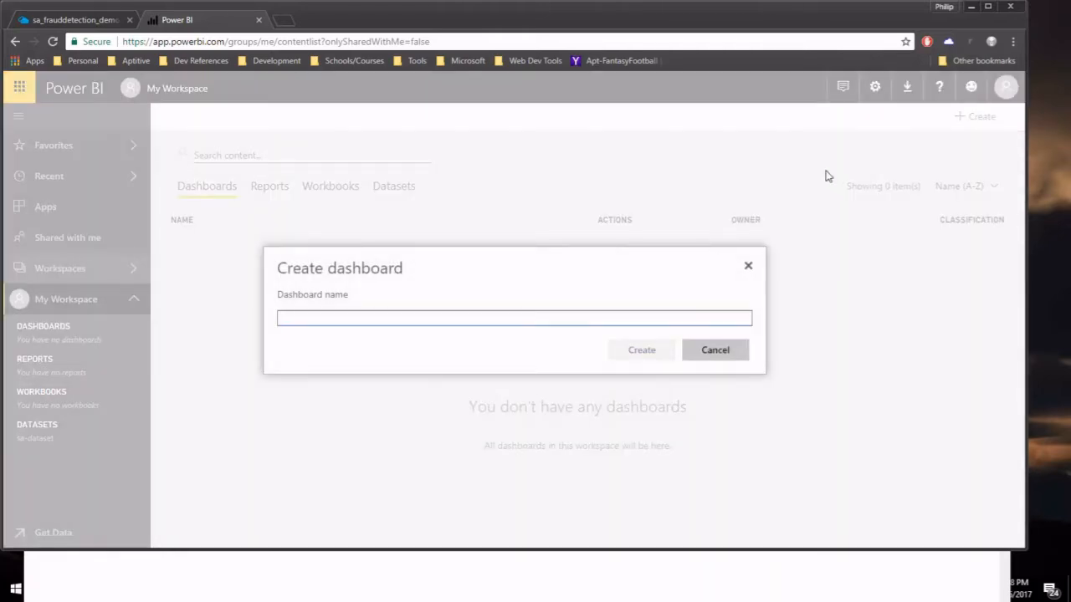
type("Fra")
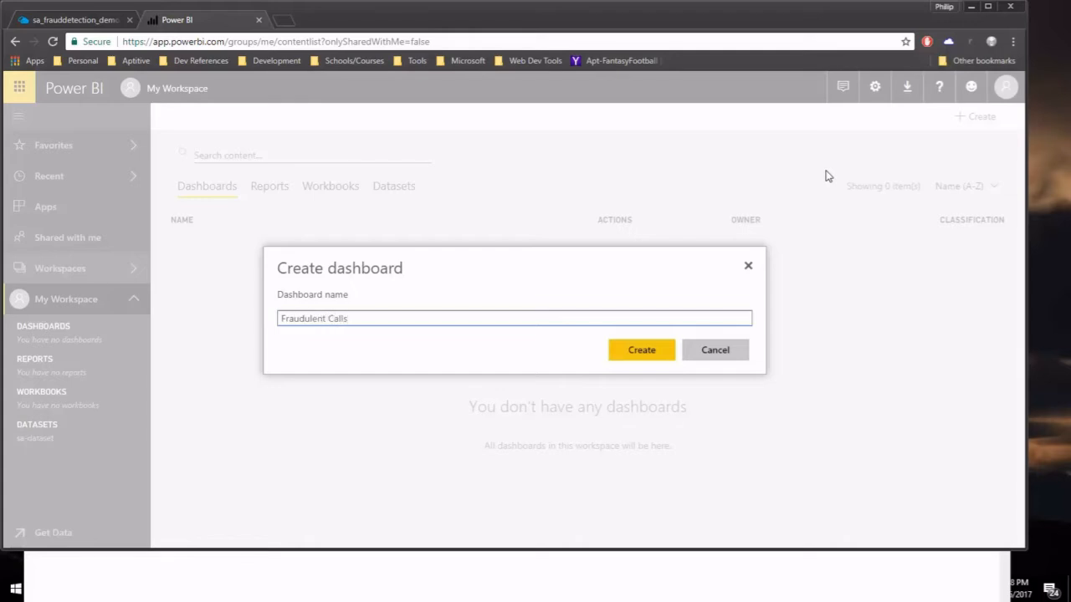
type("udulent Calls")
left_click(668, 353)
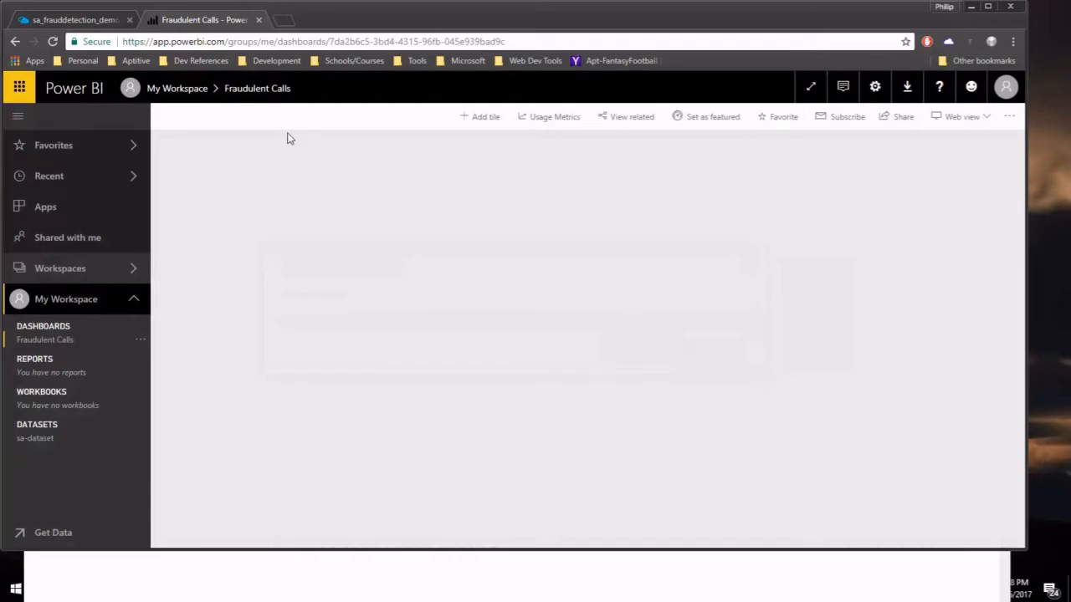
Add a custom streaming data tile using sa-dataset.
left_click(479, 120)
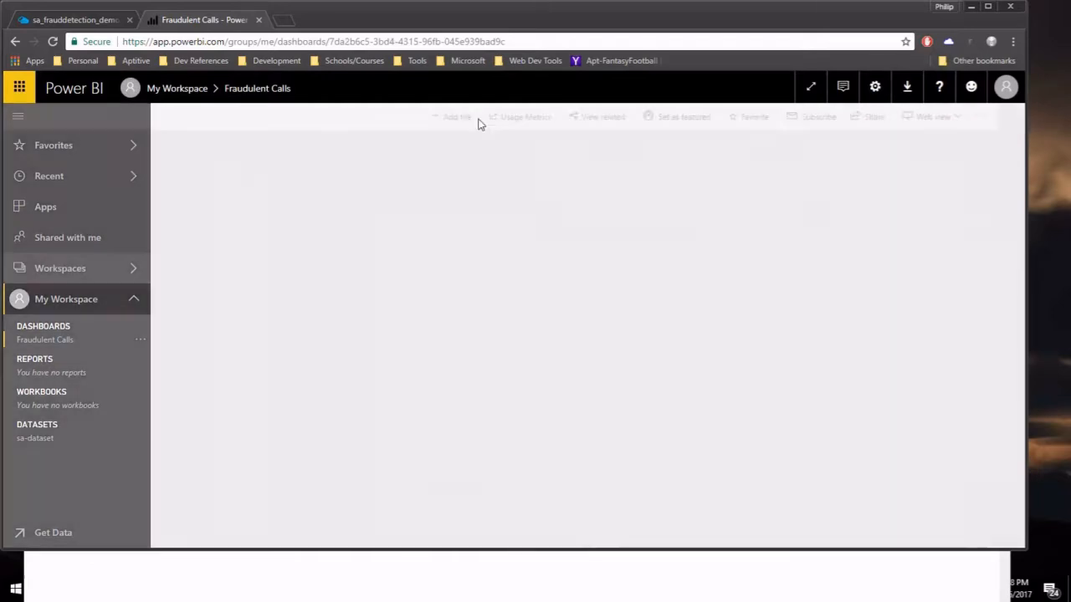
scroll(815, 210, "down", 2)
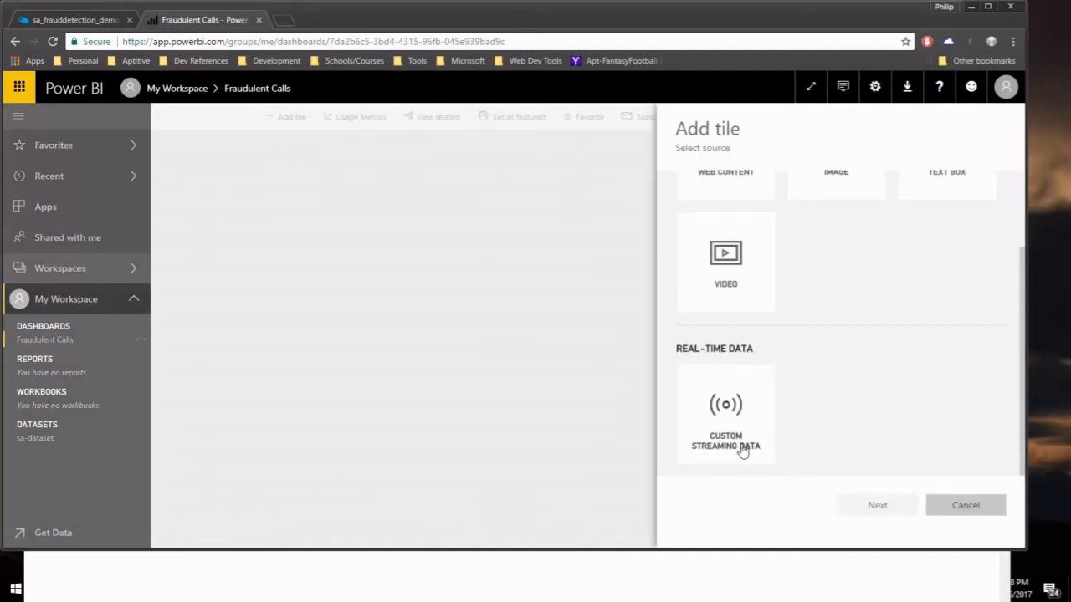
left_click(718, 430)
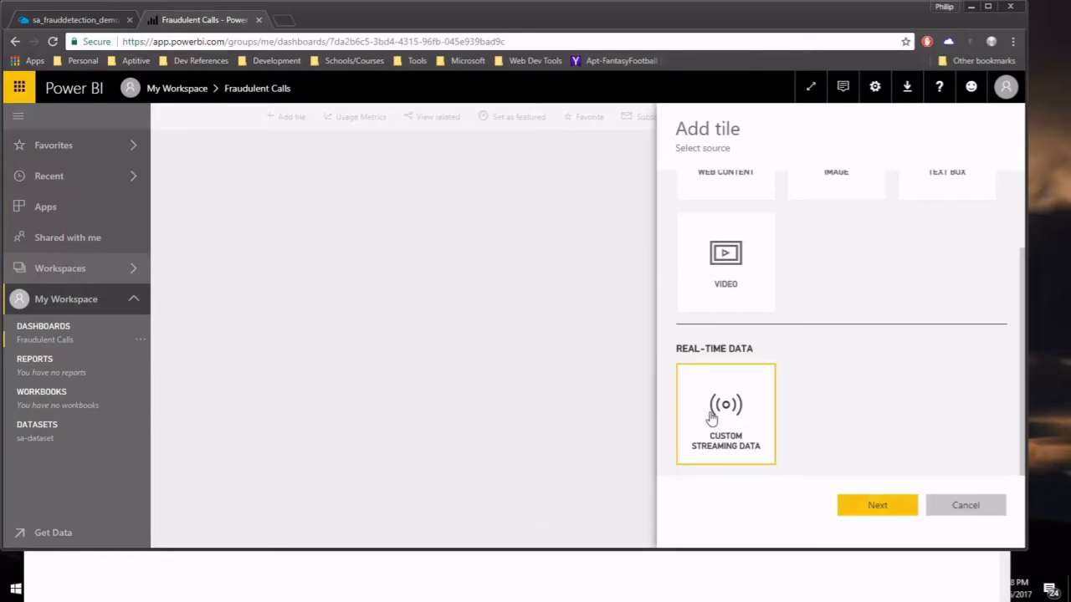
left_click(849, 507)
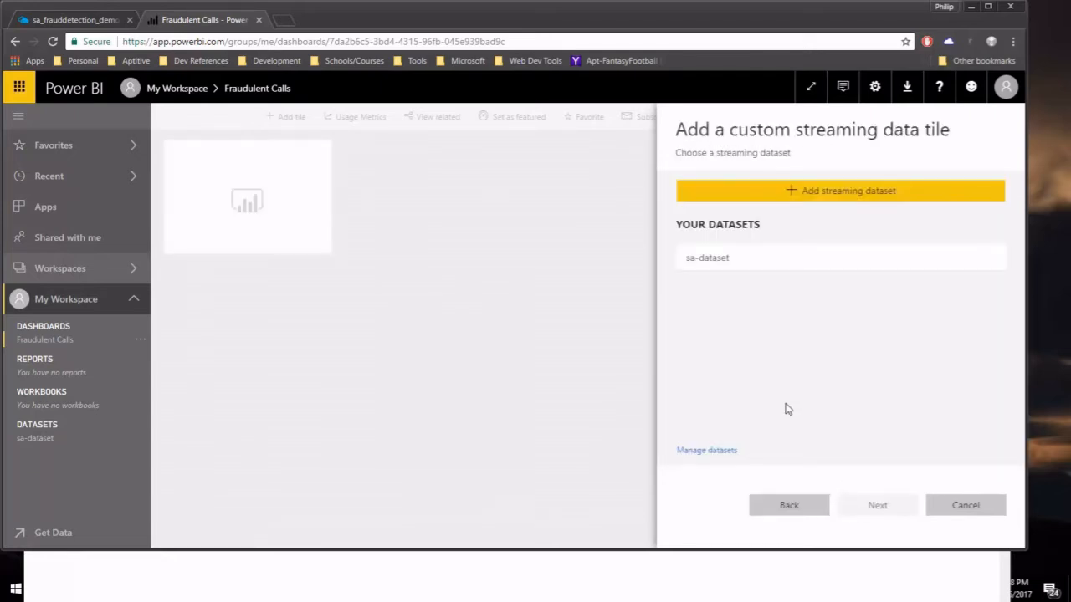
left_click(733, 258)
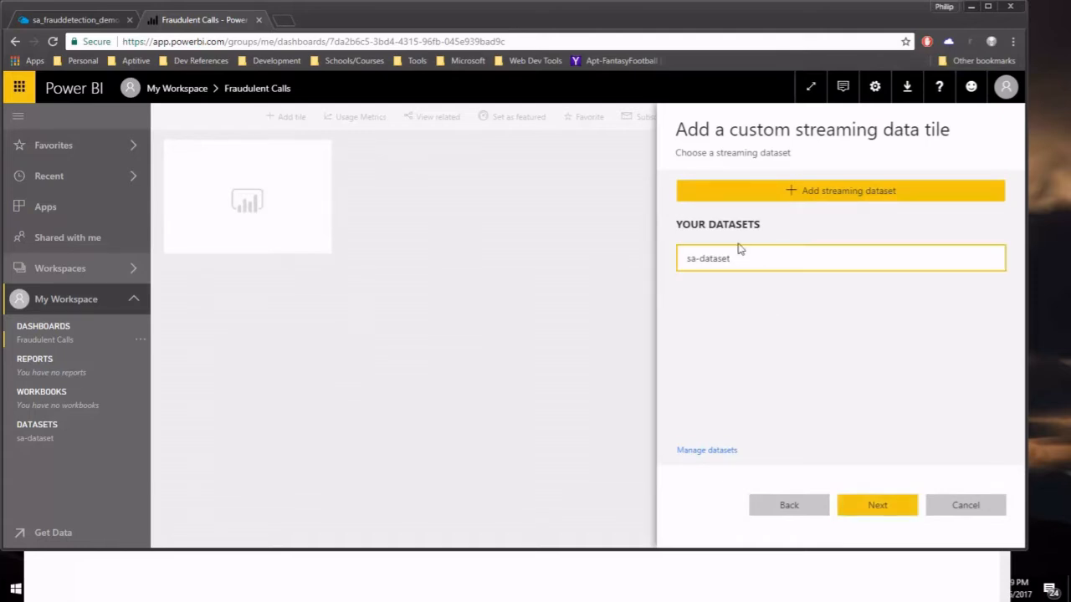
left_click(884, 505)
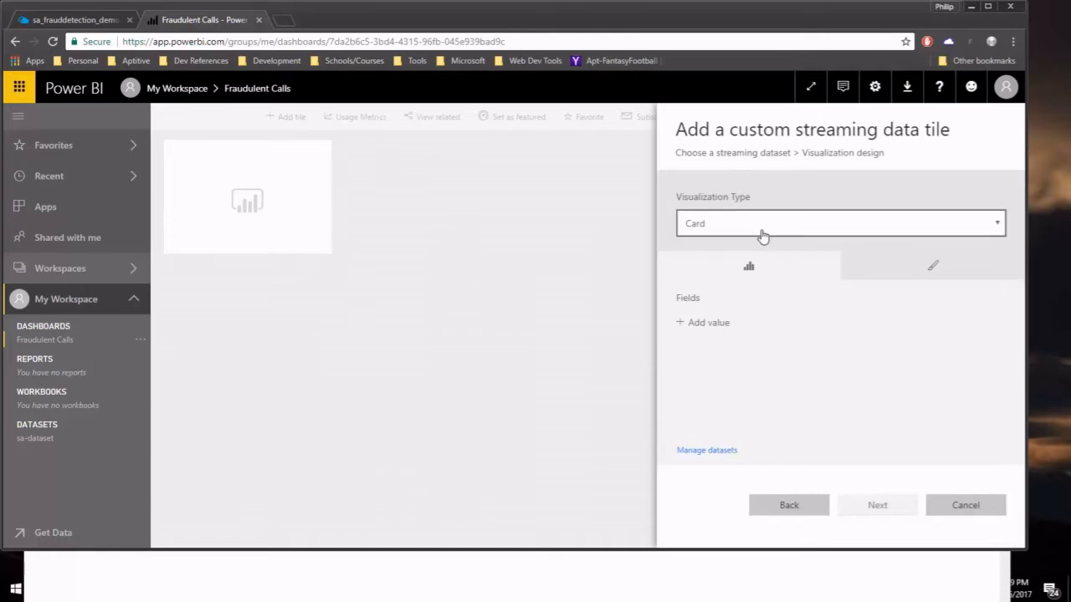
Set the card's value field to fraudulentcalls.
left_click(710, 325)
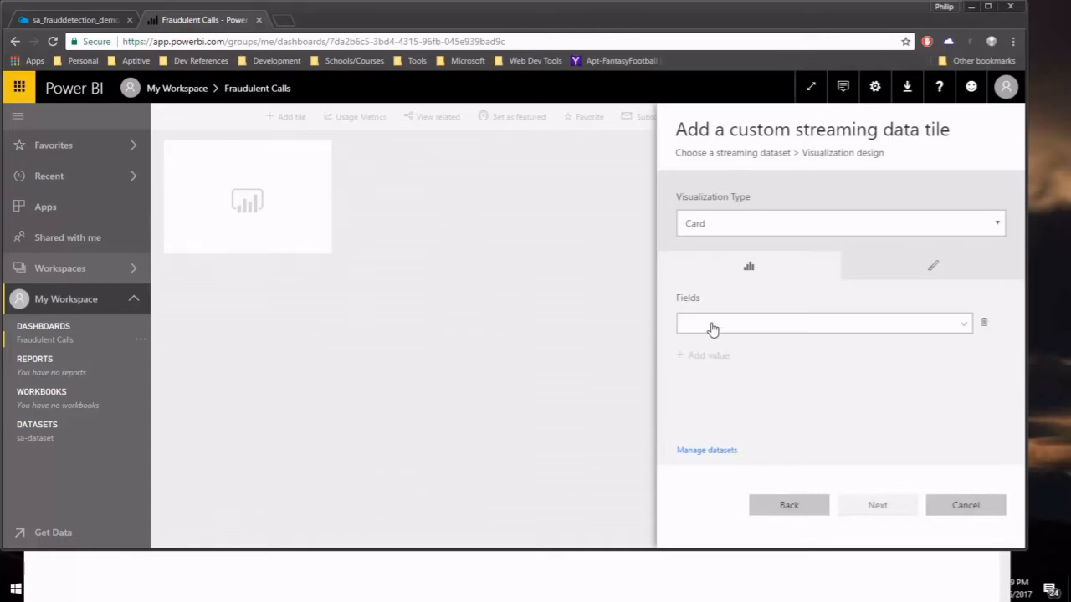
left_click(936, 328)
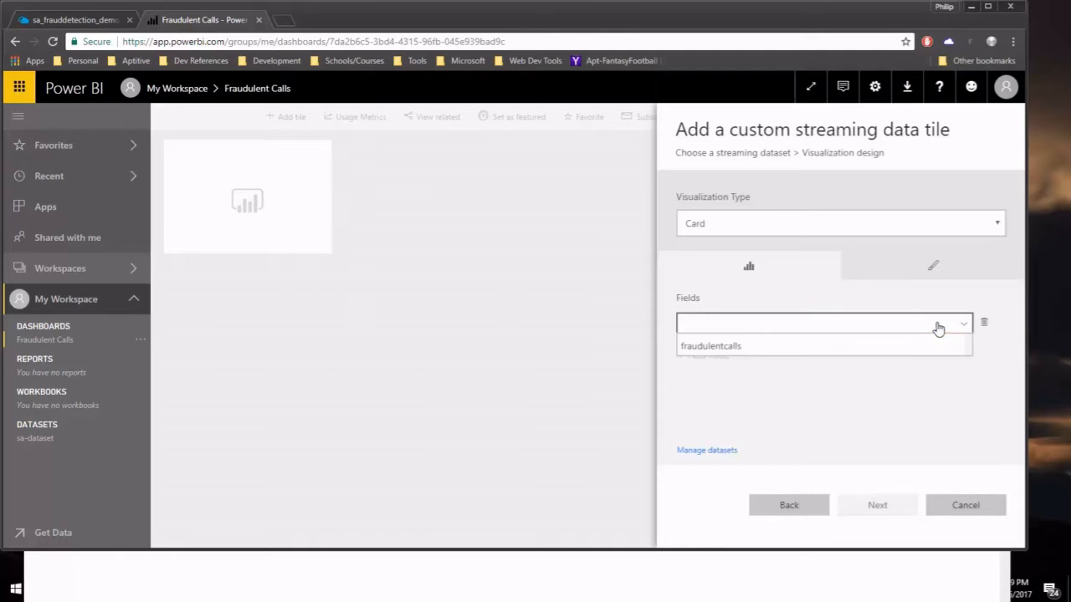
left_click(733, 348)
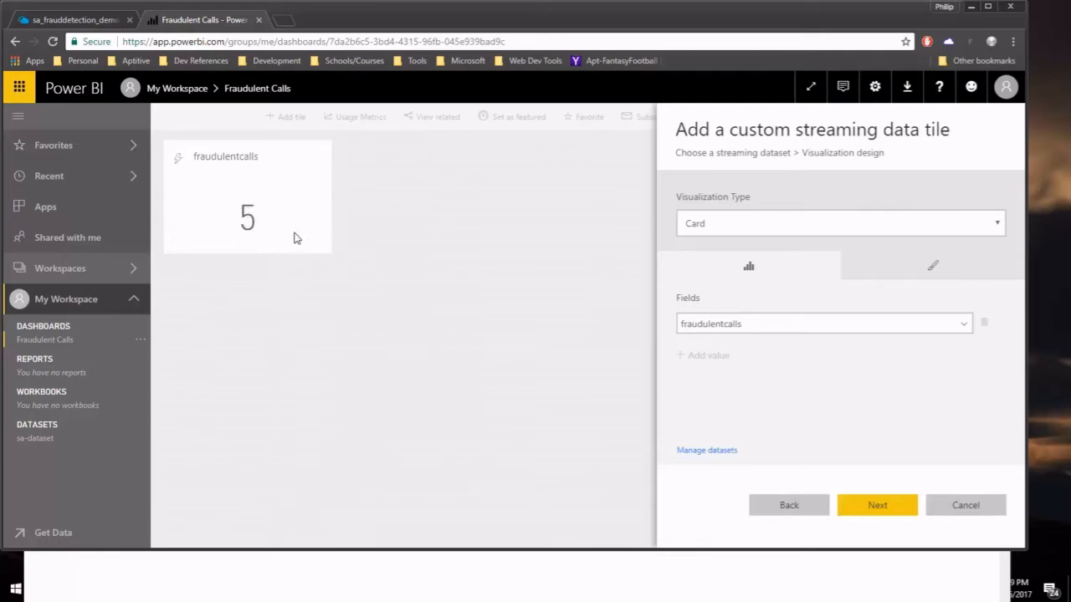
Title the card tile 'Fraudulent Calls' and add it to the dashboard.
left_click(867, 511)
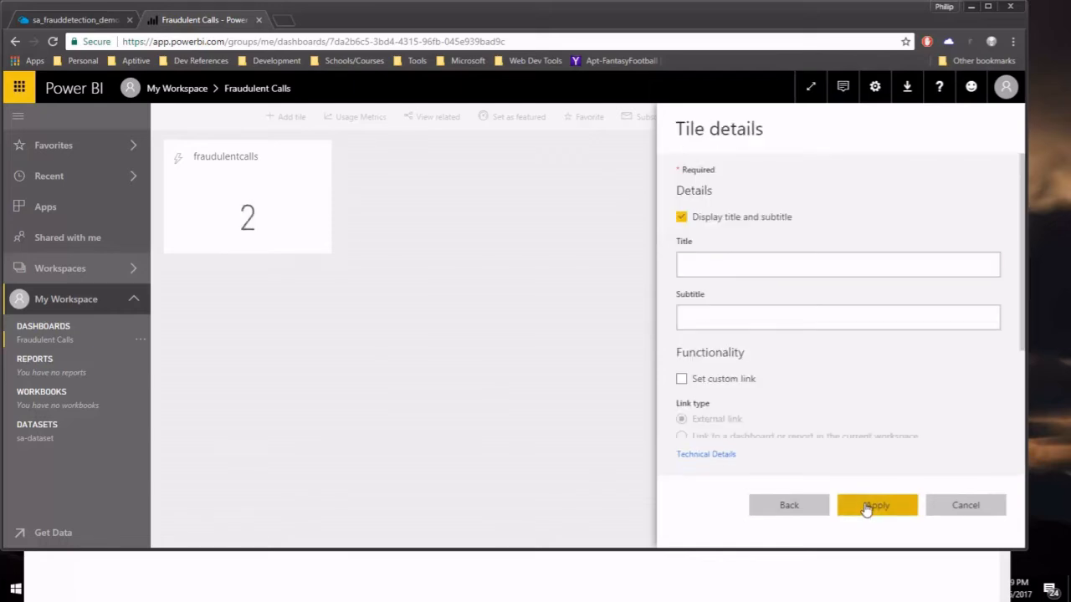
left_click(755, 269)
type("Fr")
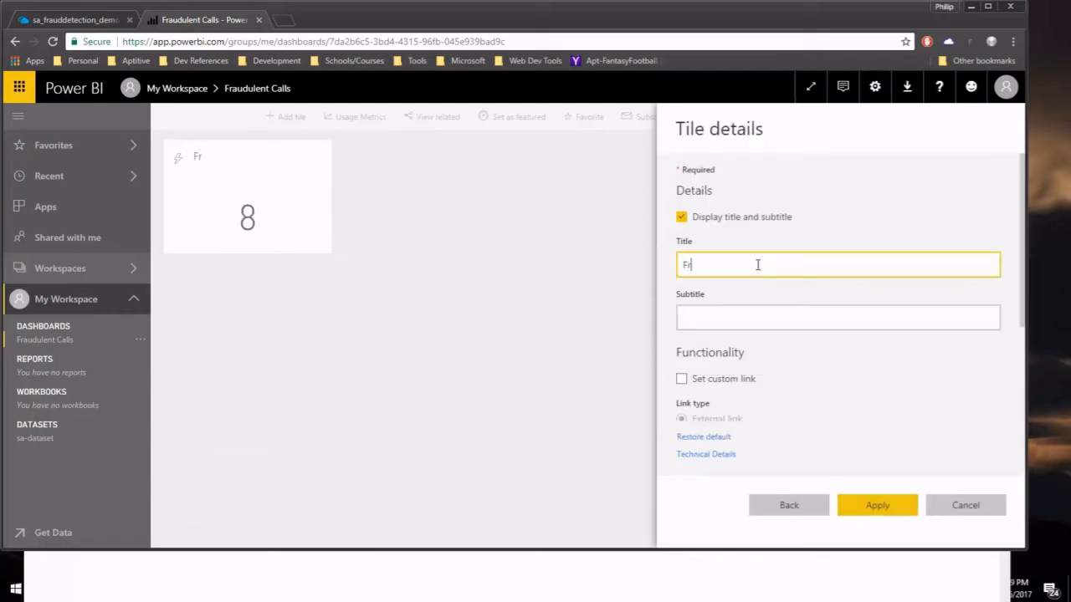
type("audulent Calls")
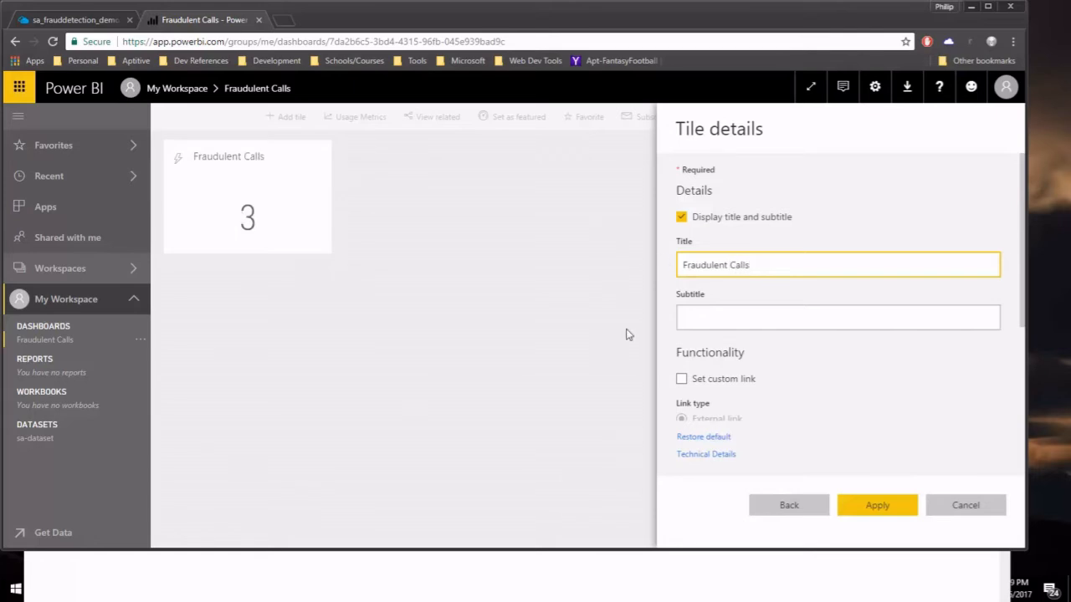
left_click(871, 509)
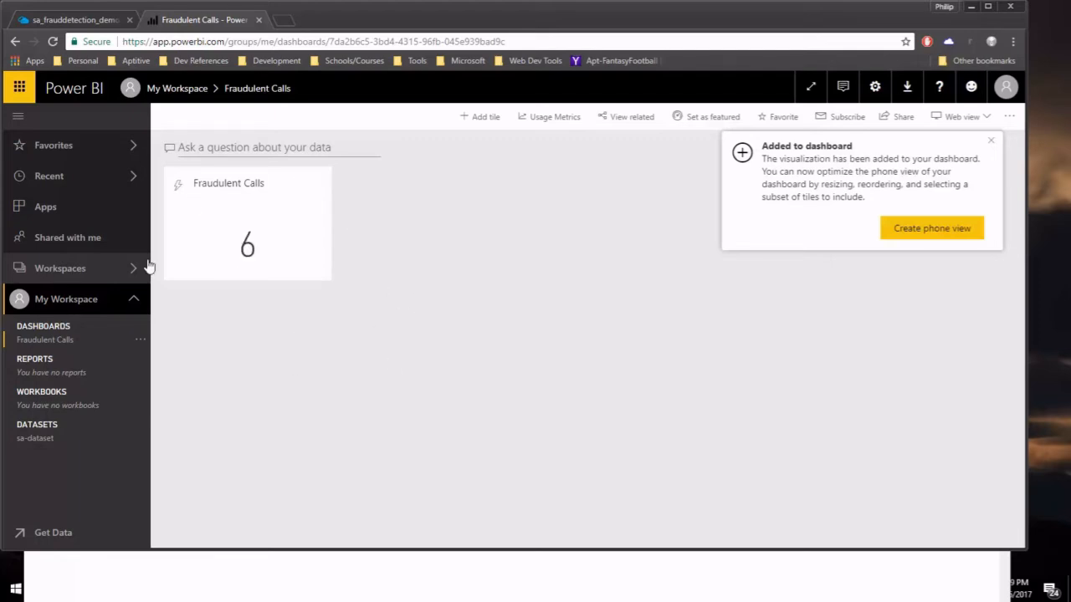
left_click(992, 142)
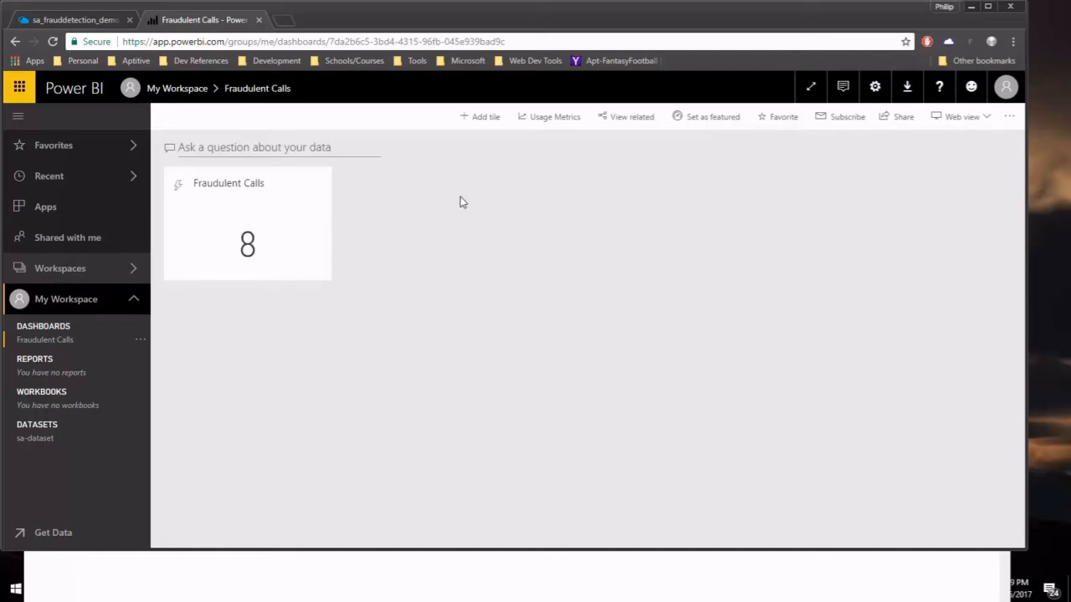
left_click(482, 117)
Start a Custom Streaming Data tile using the sa-dataset streaming dataset.
scroll(696, 357, "down", 2)
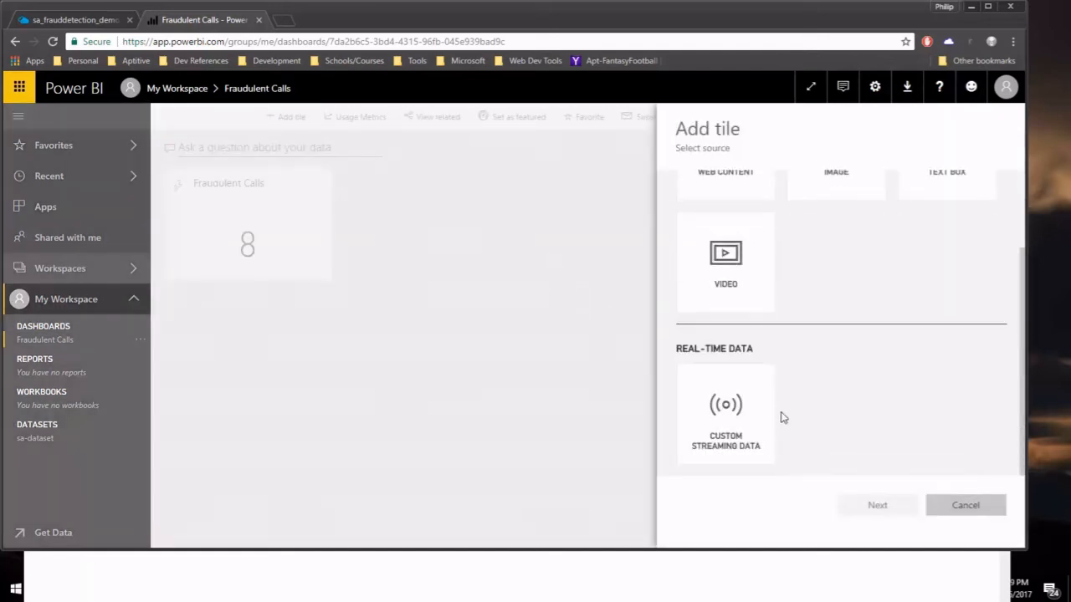
left_click(717, 422)
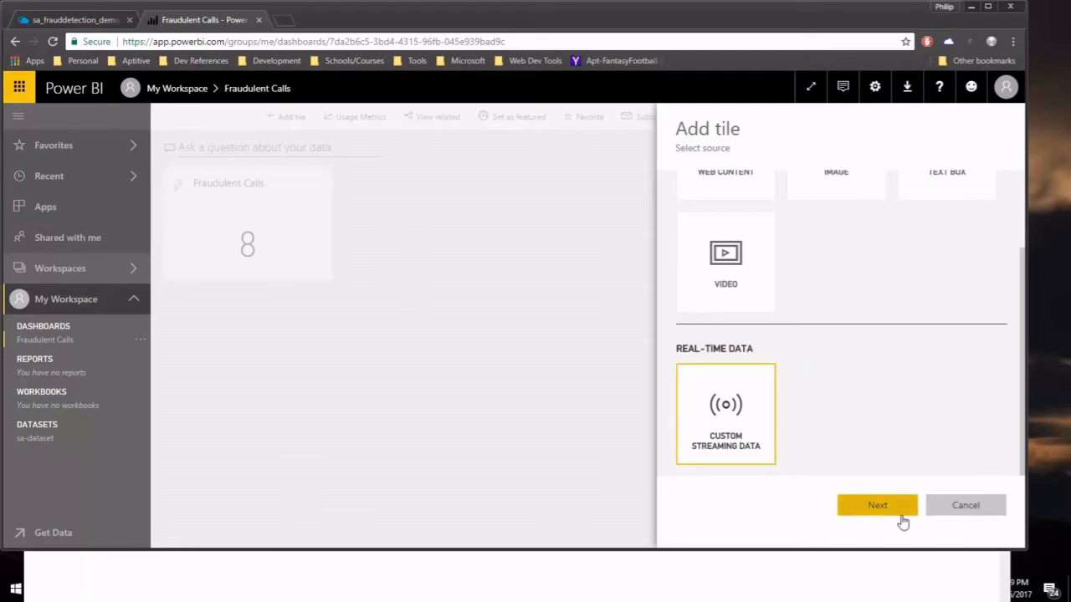
left_click(891, 509)
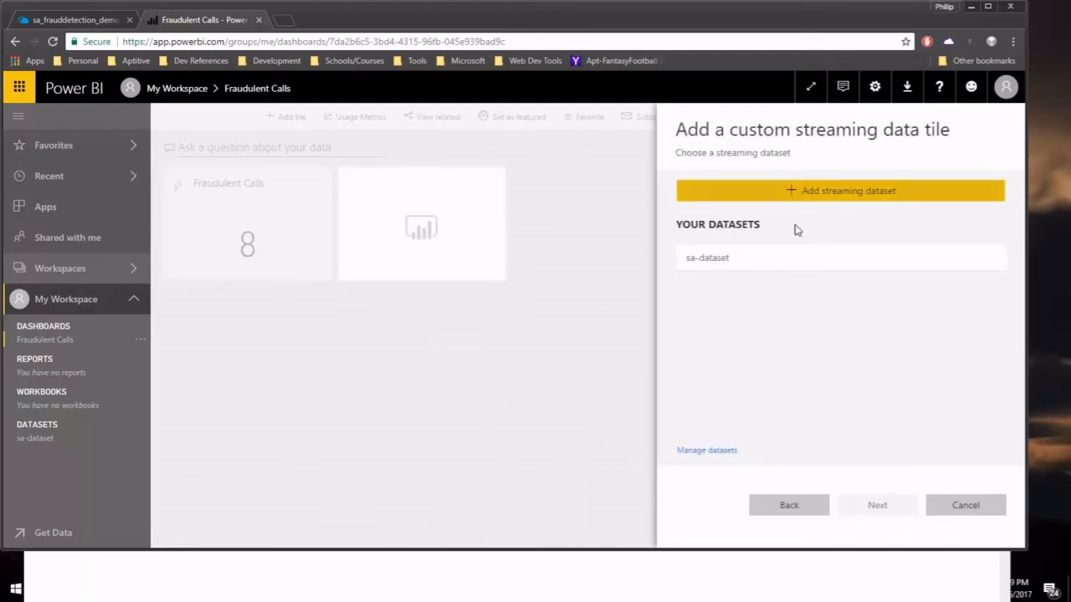
left_click(752, 259)
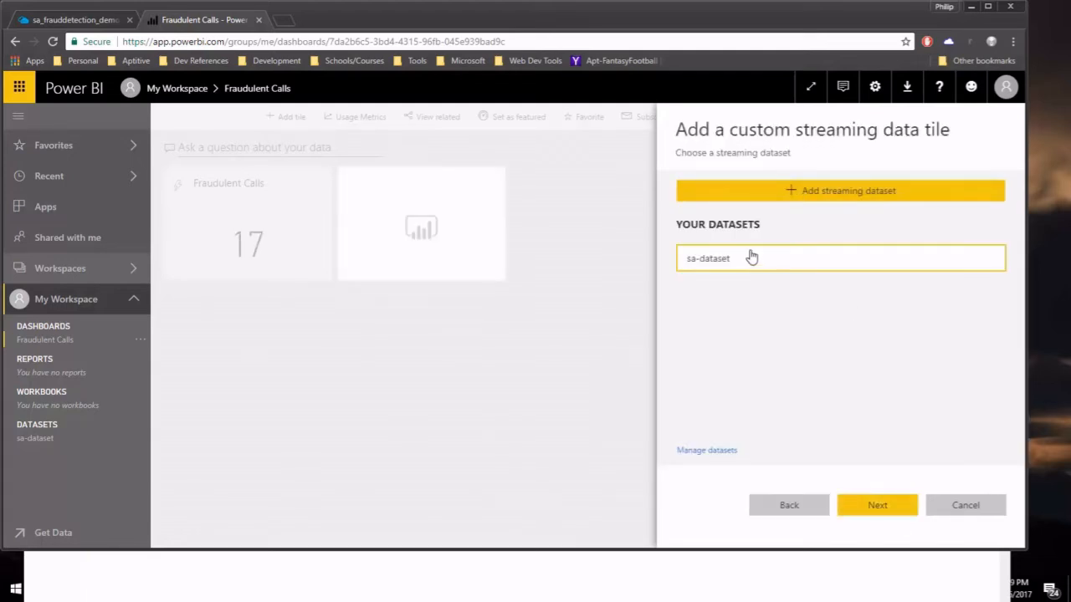
left_click(875, 505)
Make the tile a line chart with windowend on the axis and fraudulentcalls as values.
left_click(893, 225)
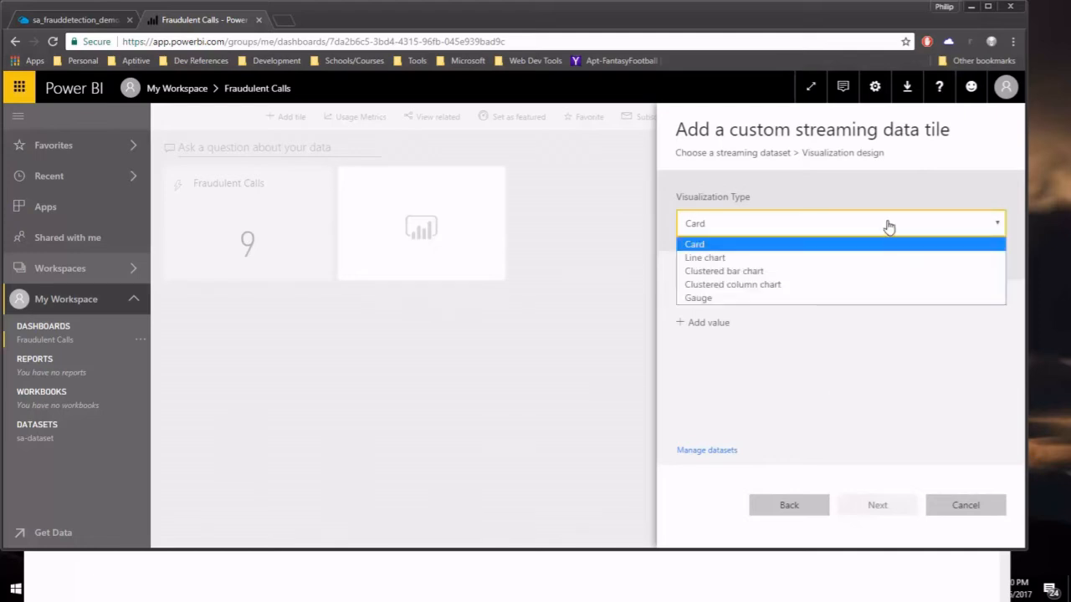
left_click(705, 260)
left_click(703, 303)
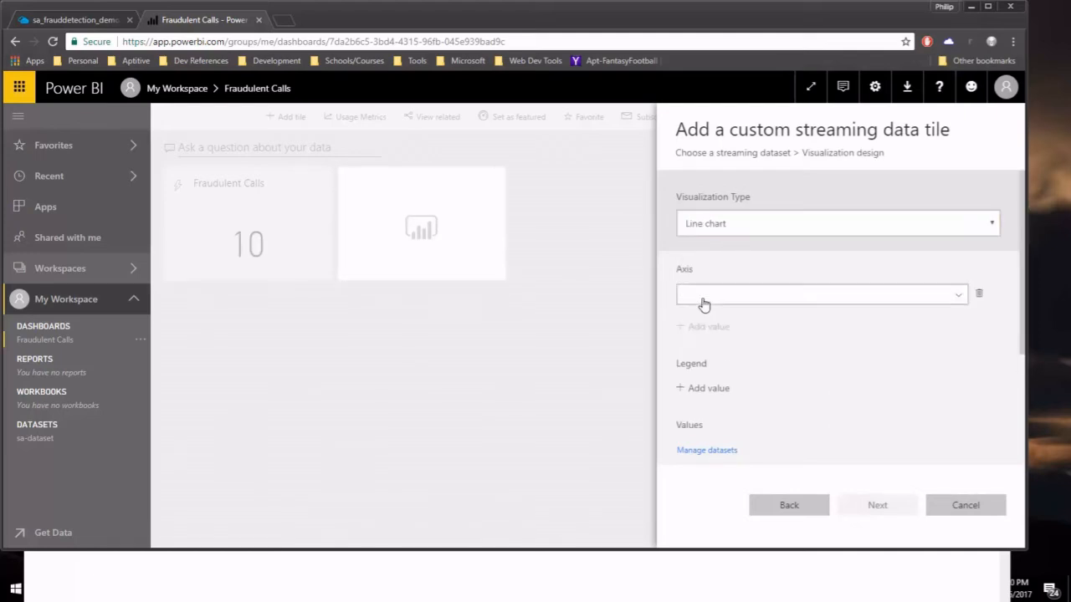
left_click(708, 295)
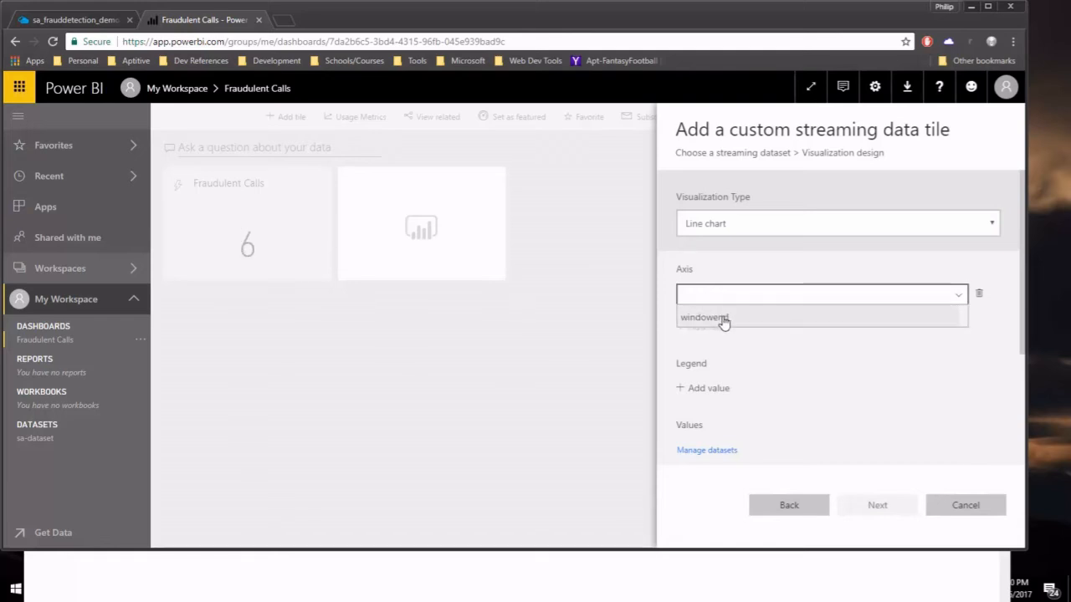
left_click(704, 318)
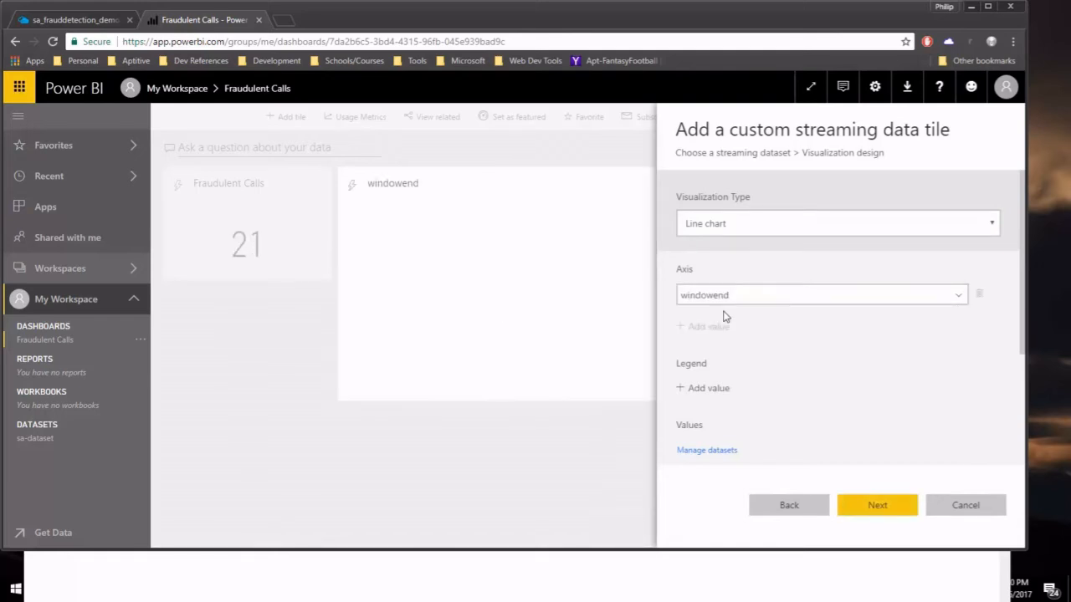
scroll(833, 345, "down", 2)
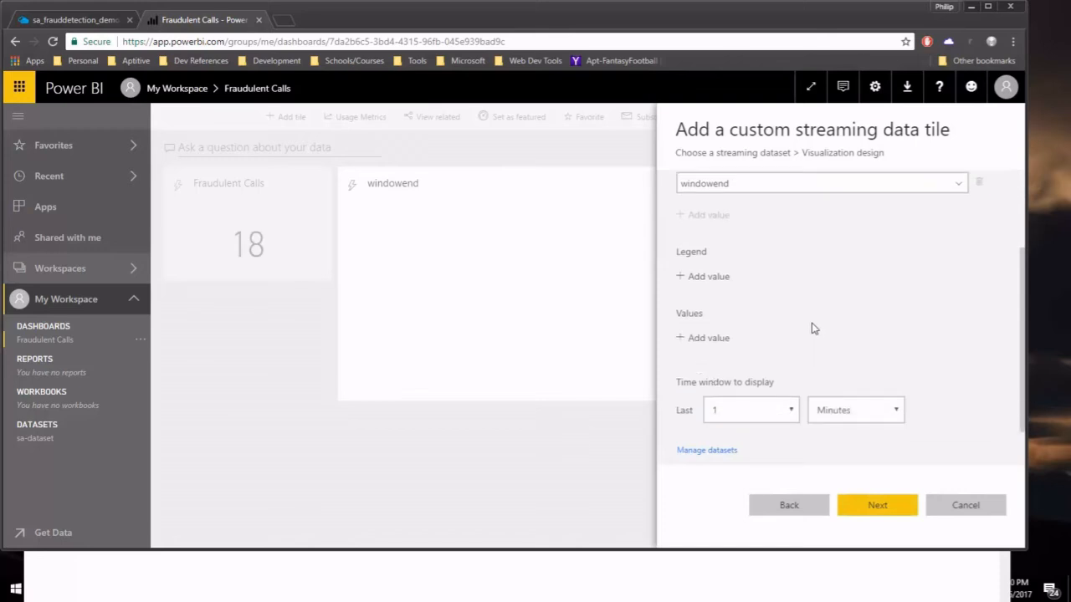
left_click(720, 339)
left_click(718, 338)
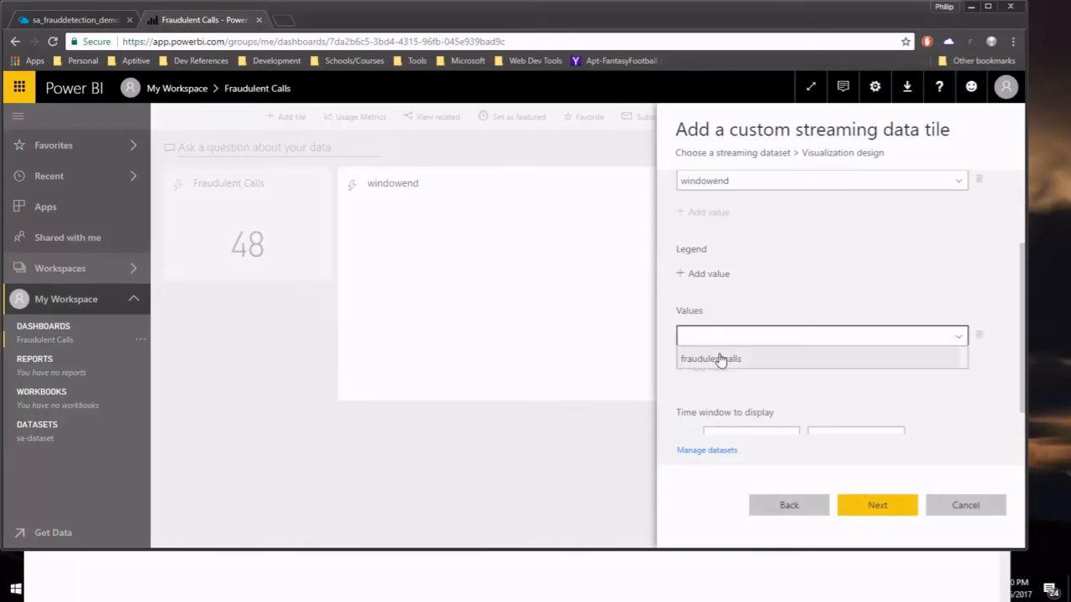
left_click(718, 358)
scroll(845, 352, "down", 1)
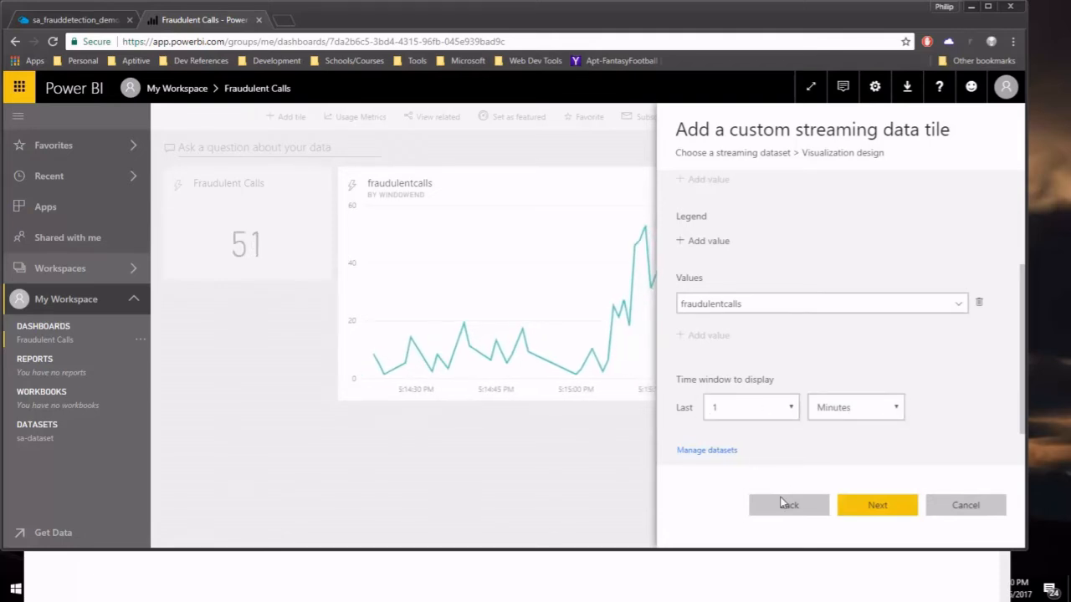
left_click(879, 505)
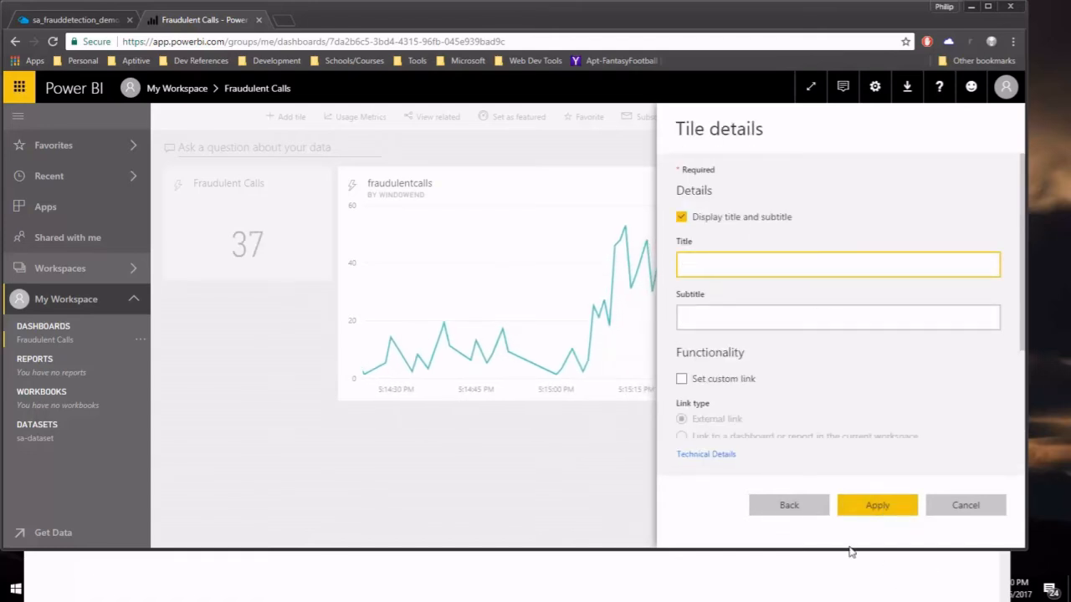
Apply the fraudulentcalls line chart tile to the dashboard and dismiss the added-to-dashboard notice.
left_click(877, 505)
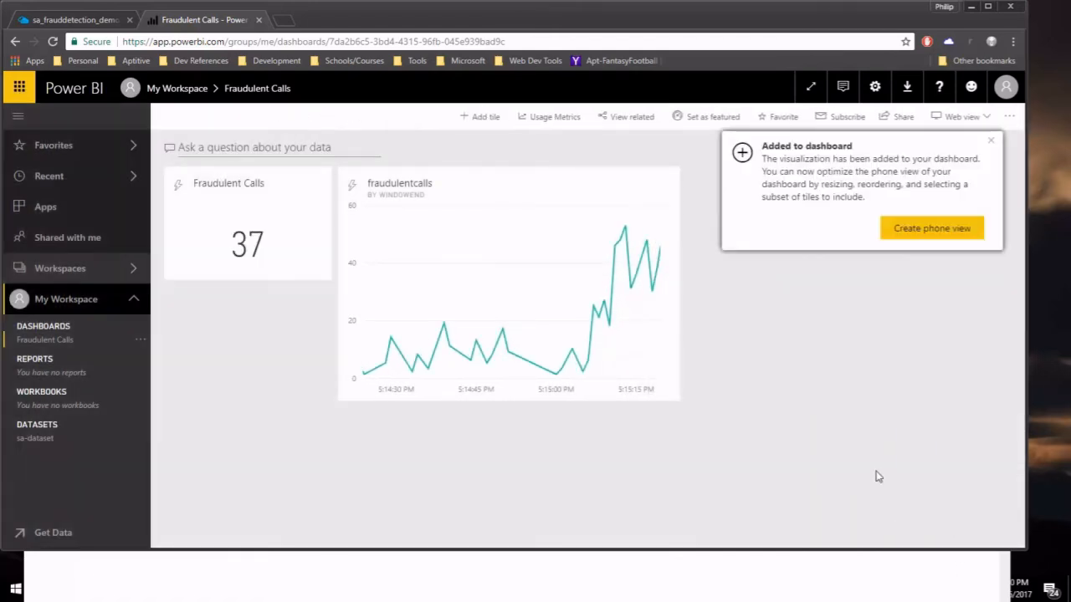
left_click(992, 146)
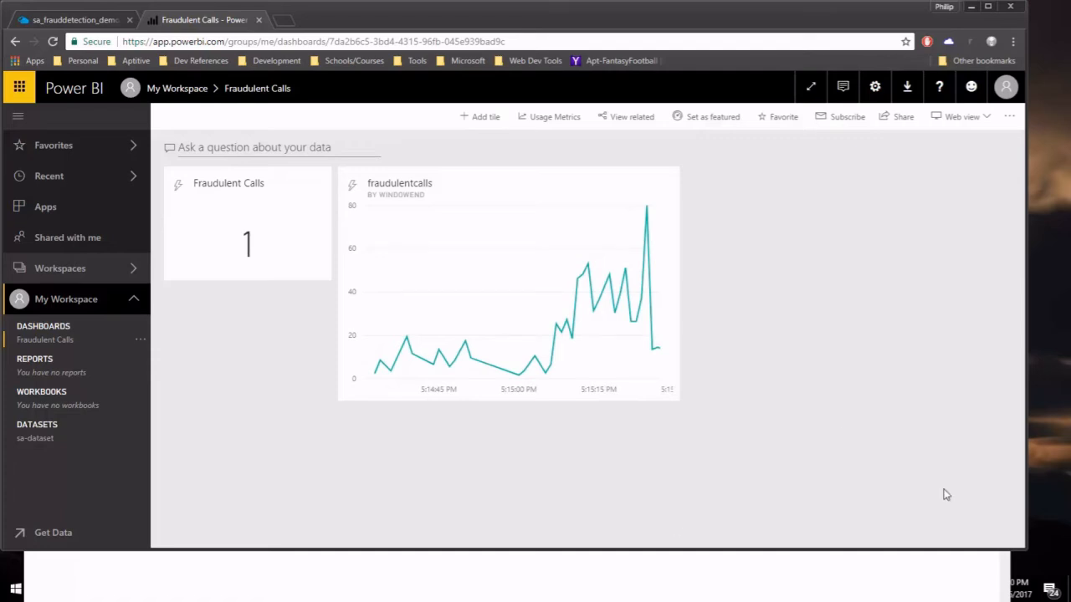
key("alt+Tab")
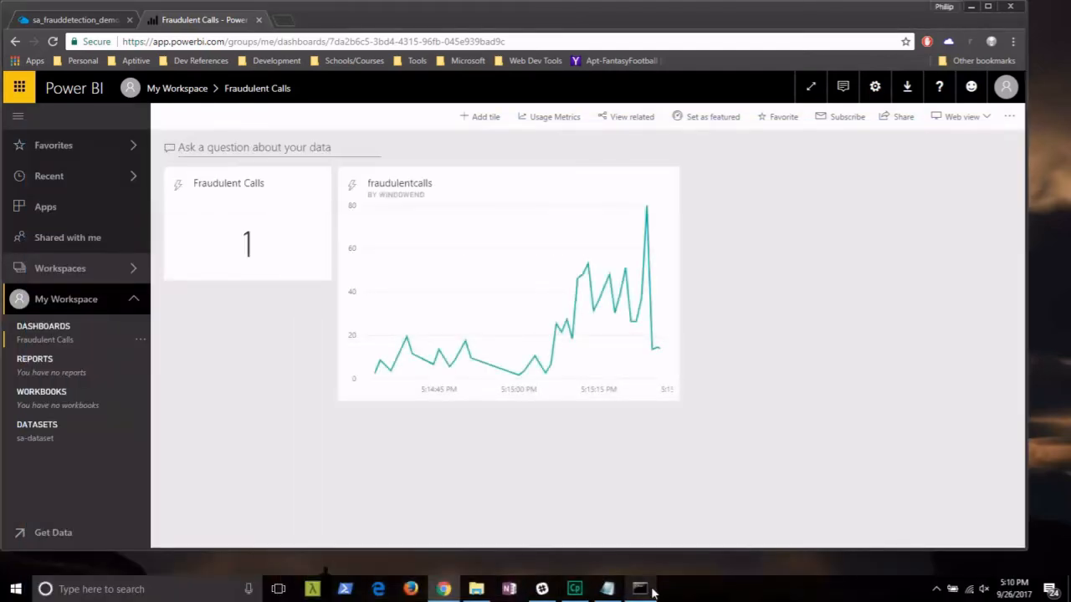
left_click(640, 589)
left_click_drag(574, 192, 407, 426)
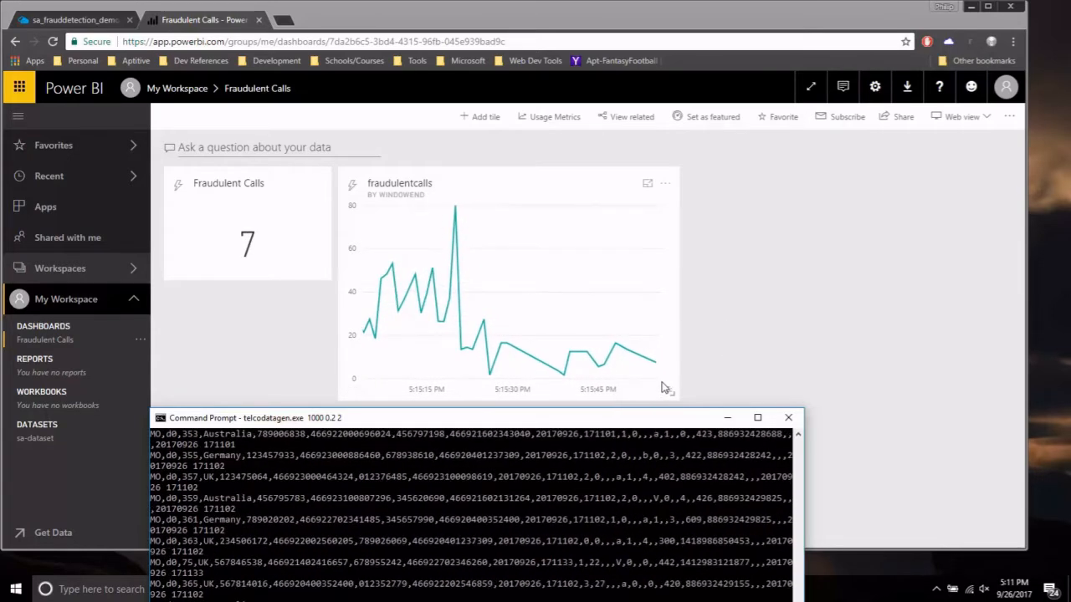
left_click(727, 418)
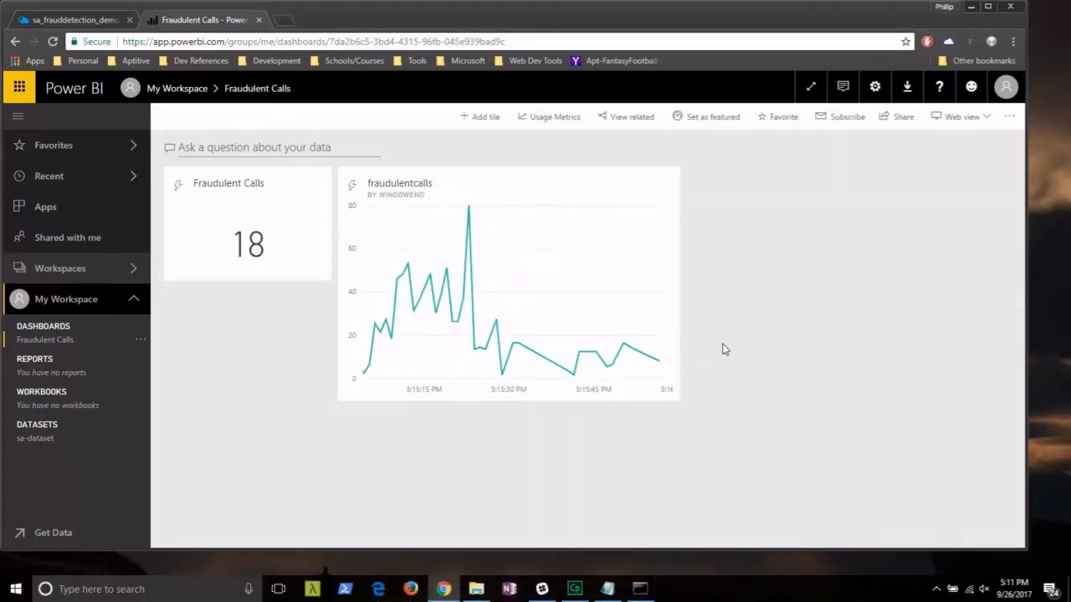